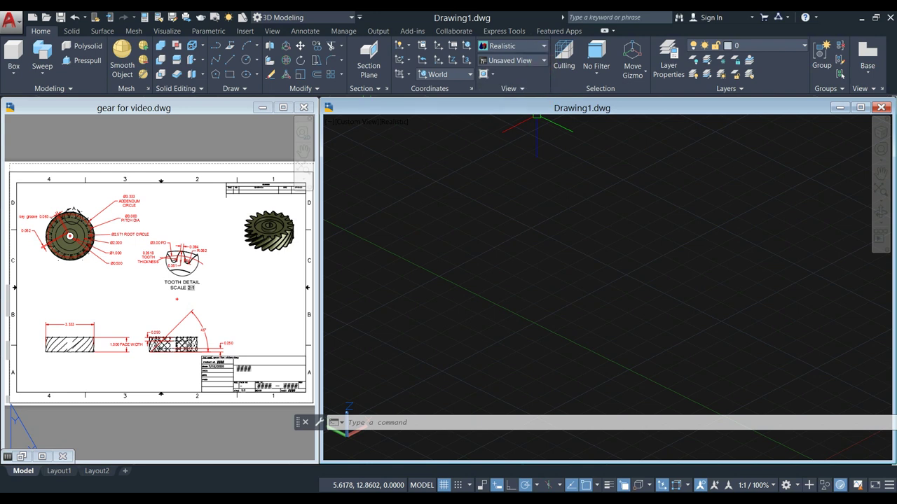
Step: Switch Drawing1 to the Top view
click(544, 61)
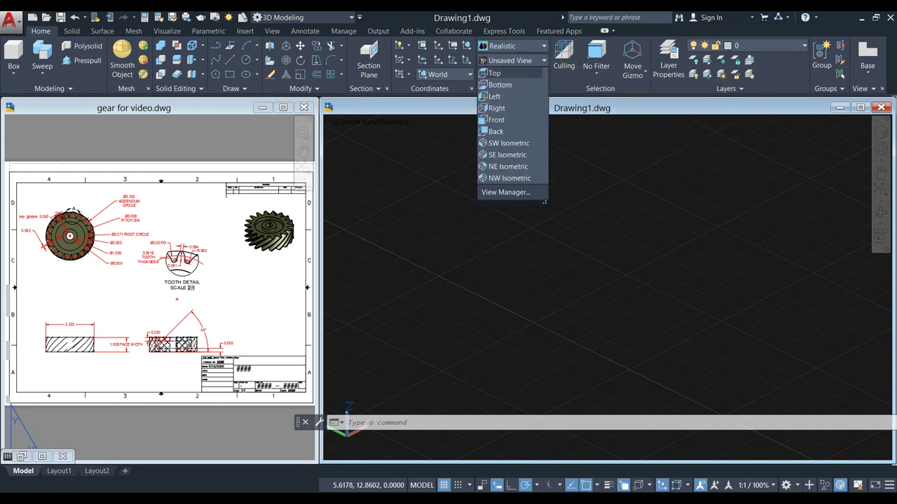
click(515, 73)
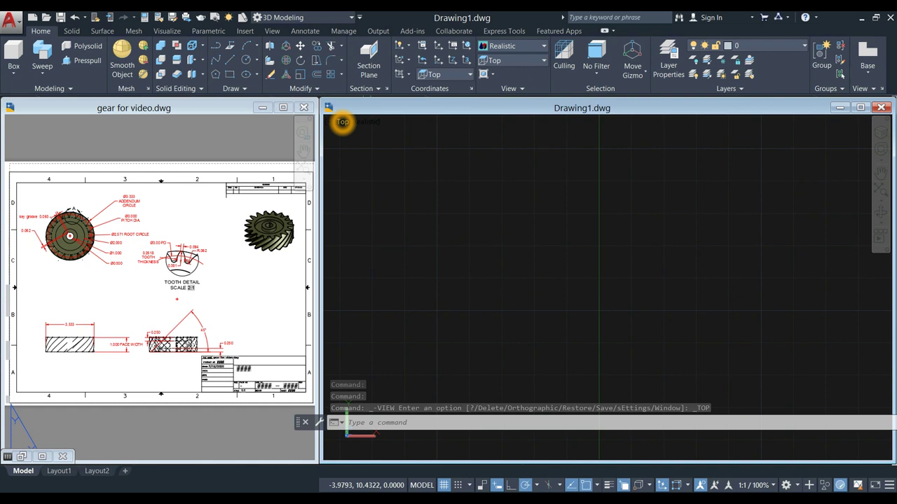
click(344, 123)
click(497, 194)
click(516, 190)
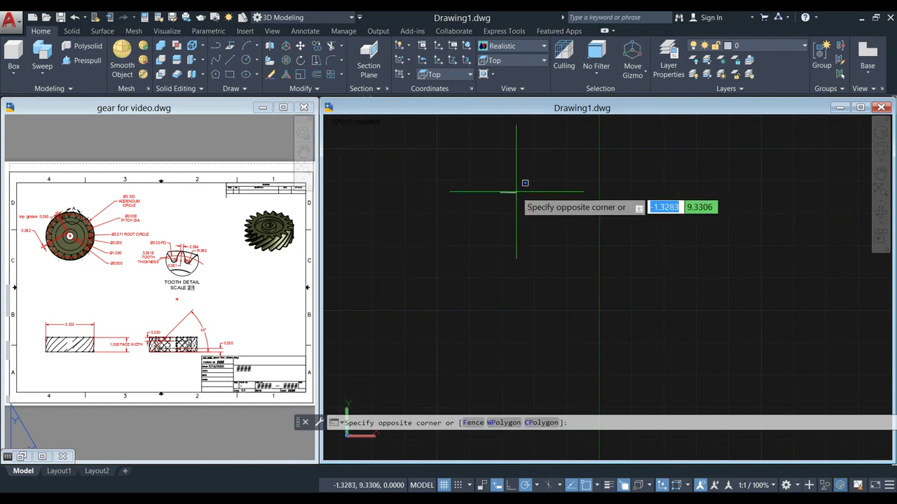
key(Escape)
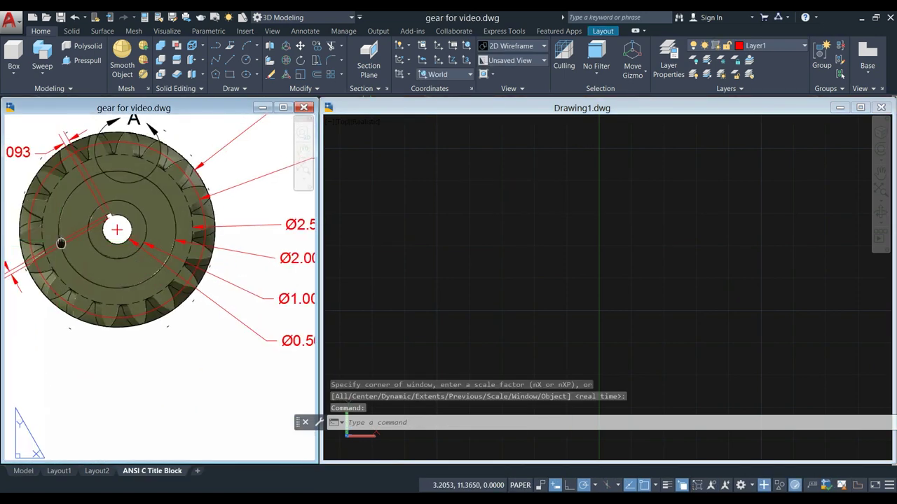
Step: Draw the gear's addendum circle in Drawing1 with a diameter of 3.333
middle_drag(61, 243, 43, 275)
scroll(106, 267, down, 2)
scroll(56, 272, down, 2)
scroll(64, 275, up, 3)
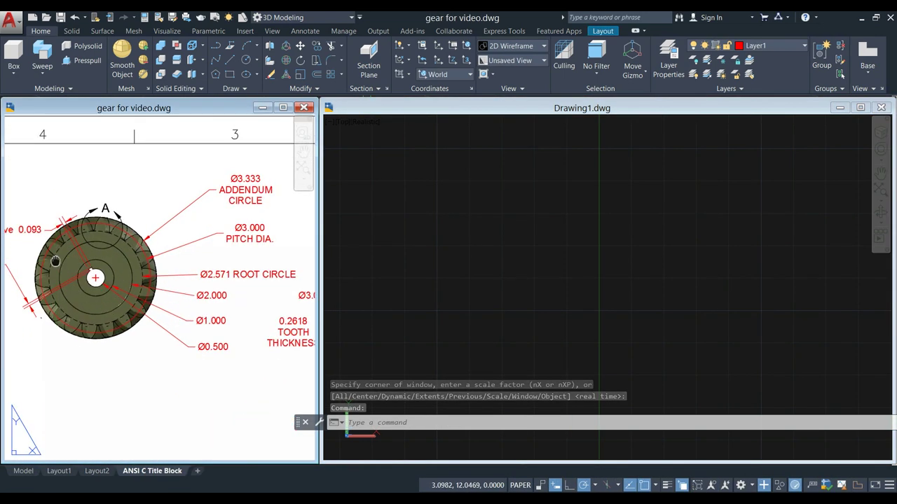
click(529, 234)
click(530, 229)
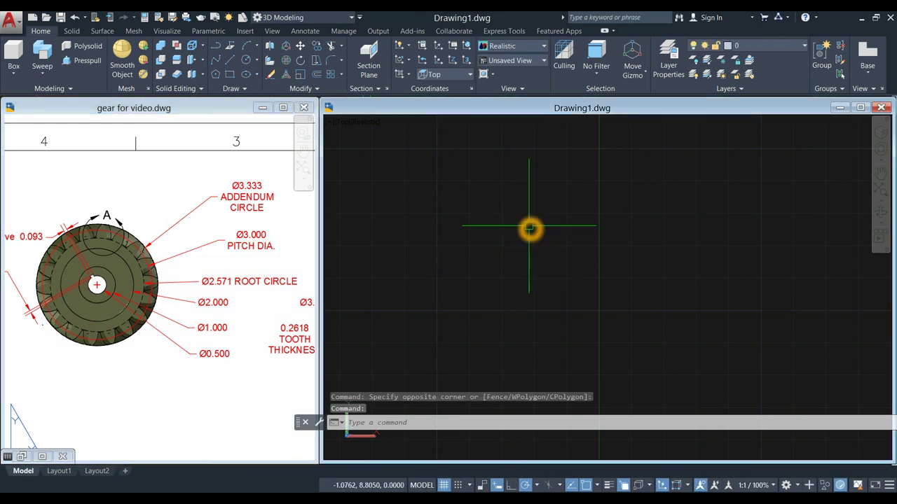
text(c)
key(Return)
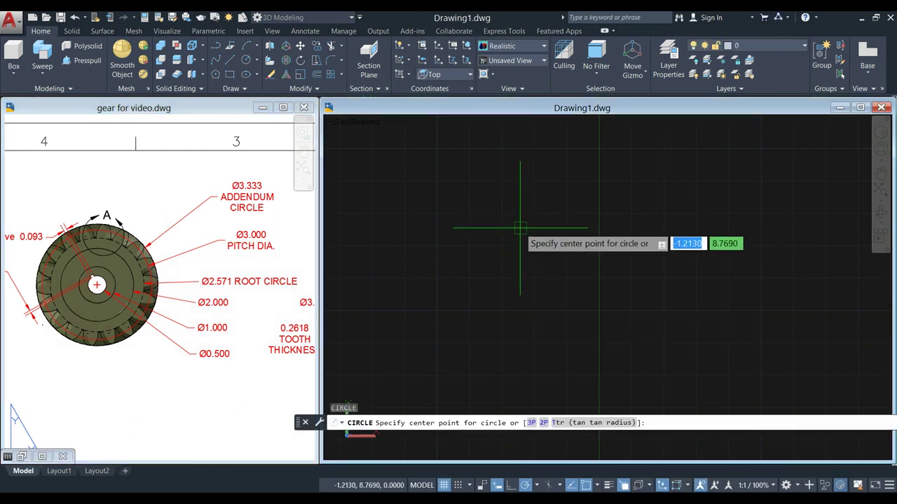
click(521, 230)
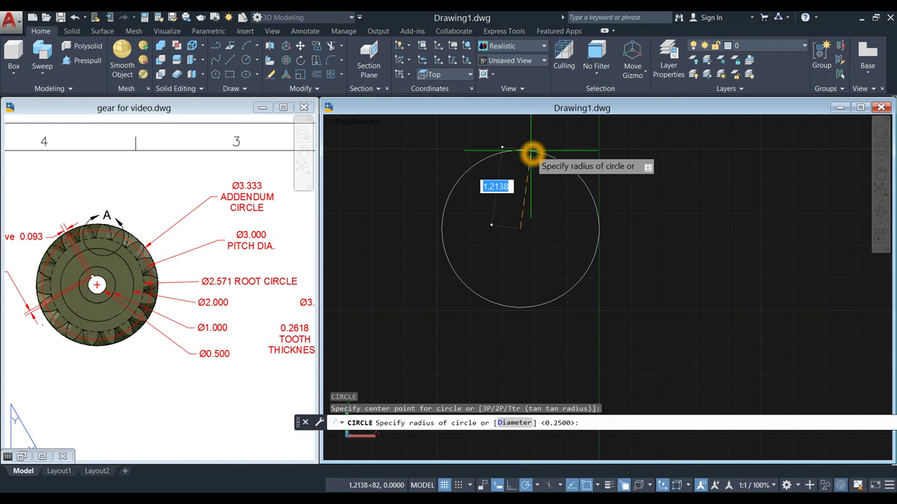
key(Return)
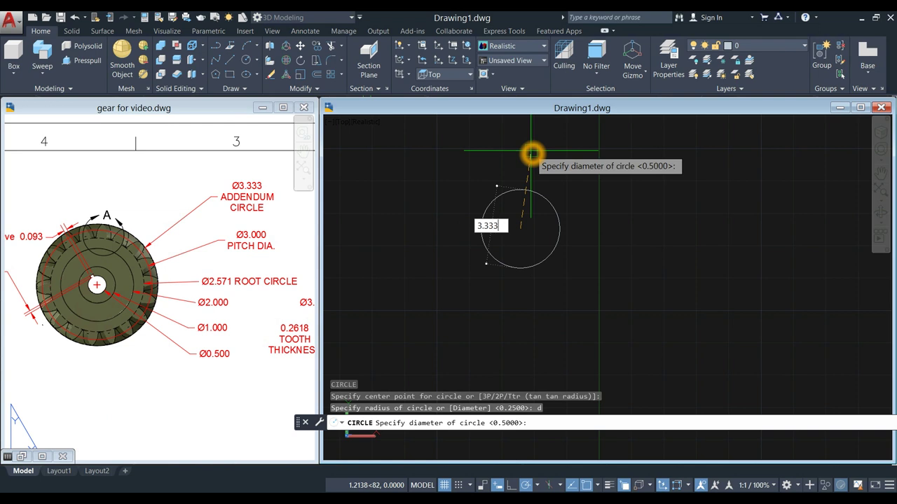
text(3.333)
key(Return)
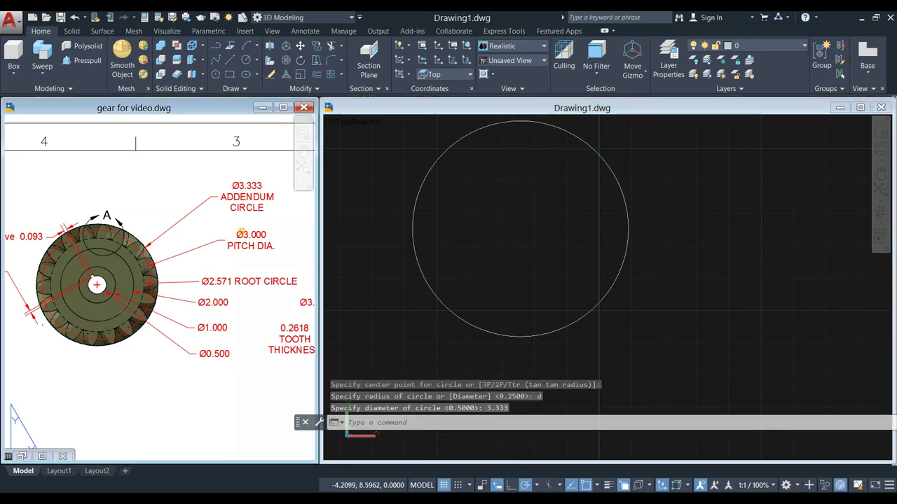
Step: Draw the pitch circle with a diameter of 3, concentric with the addendum circle
click(167, 249)
scroll(161, 252, up, 4)
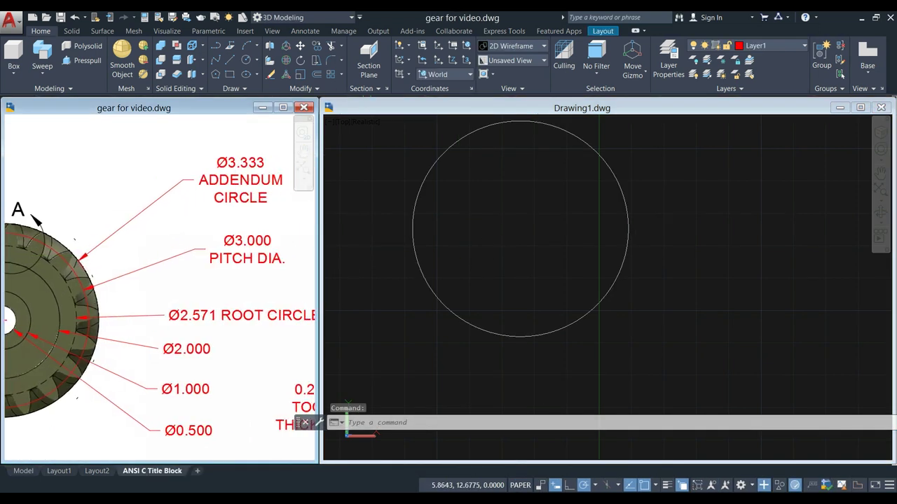
scroll(150, 276, down, 2)
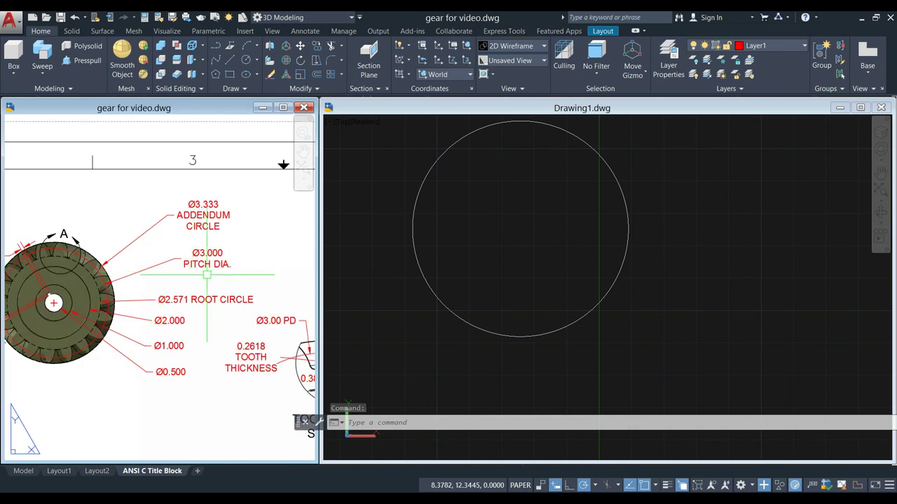
click(508, 225)
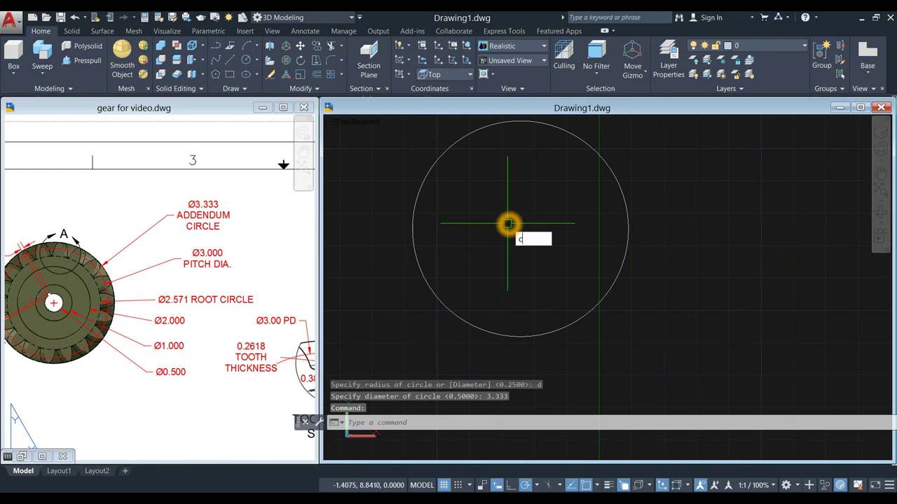
key(Return)
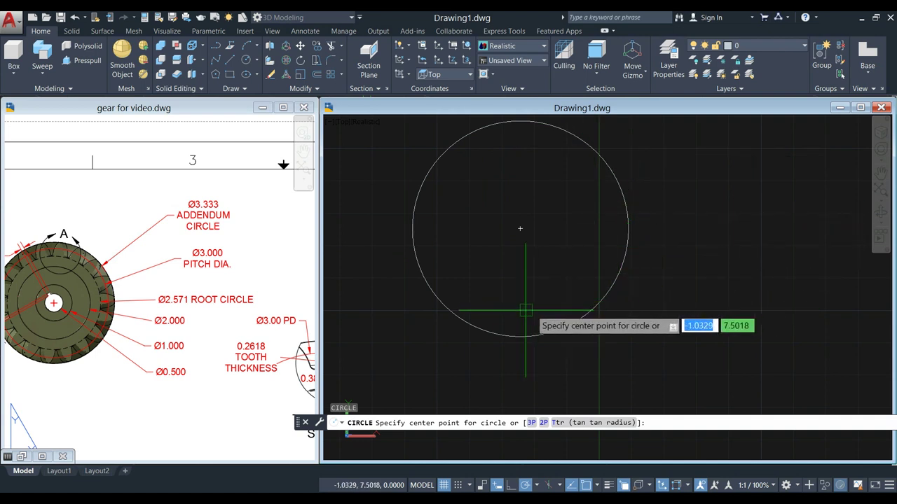
click(519, 230)
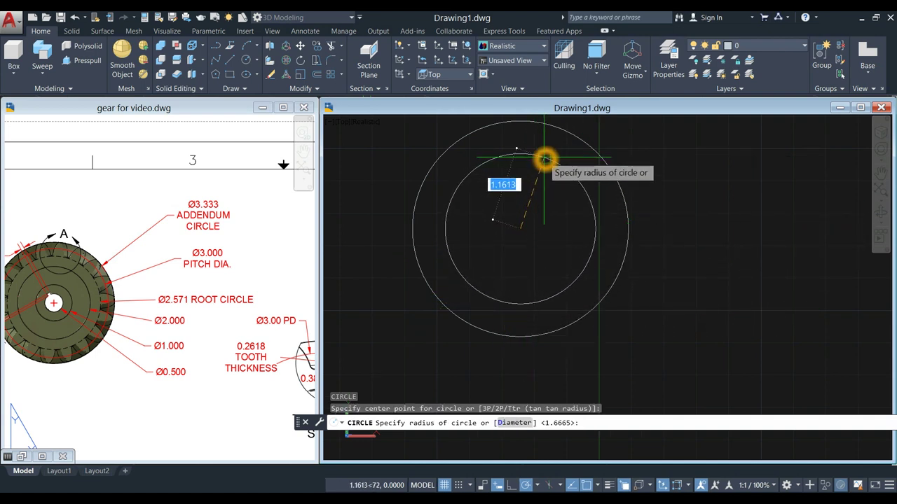
text(d)
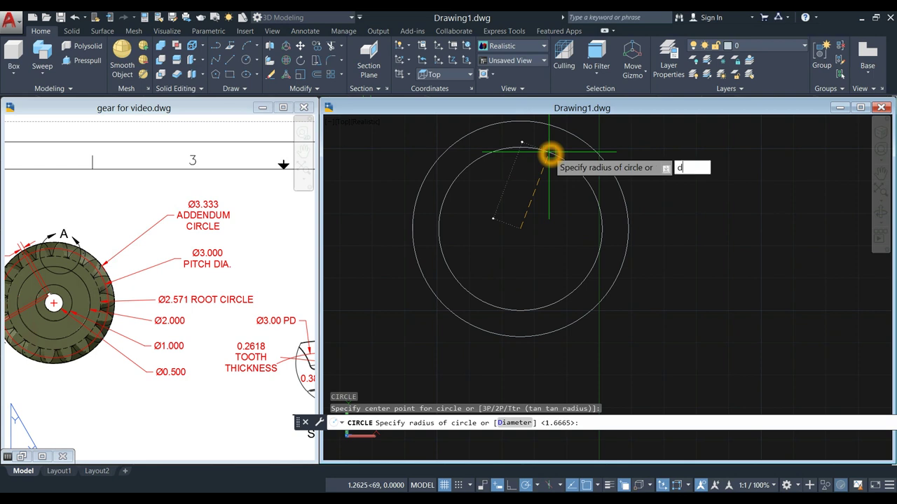
key(Return)
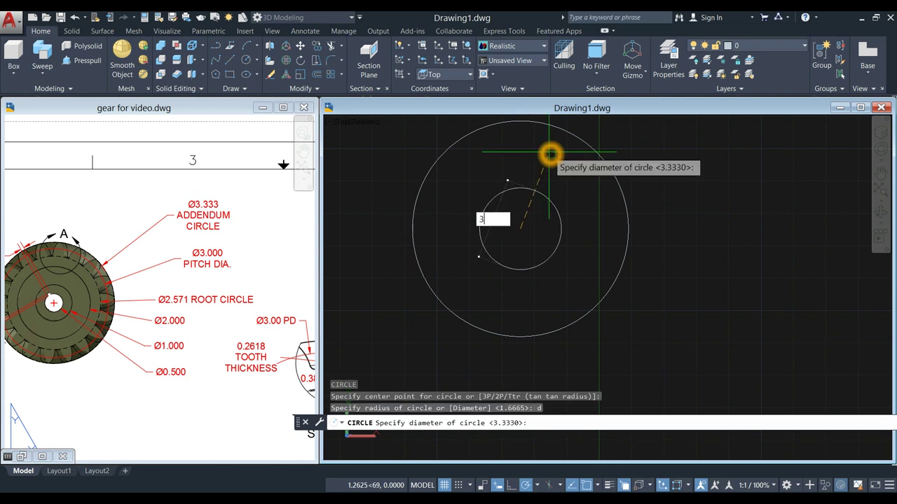
key(Return)
Step: Draw the root circle with a diameter of 2.571 from the same center point
right_click(535, 159)
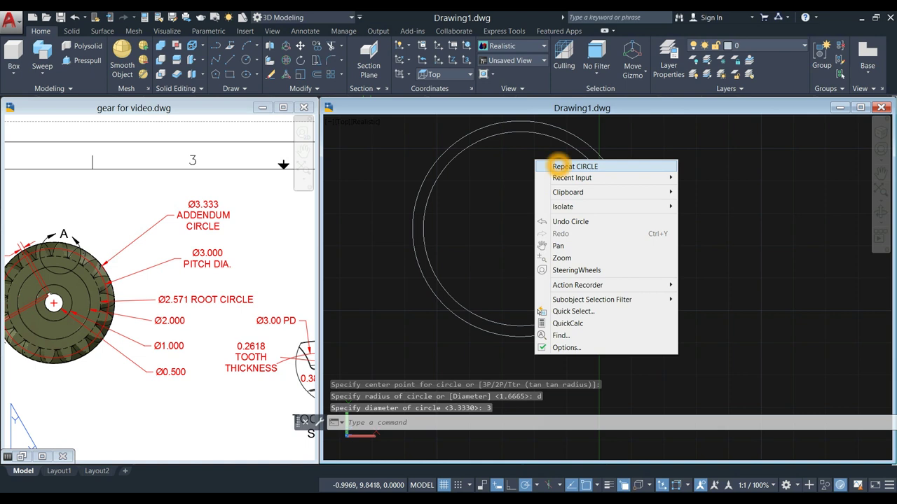
click(555, 166)
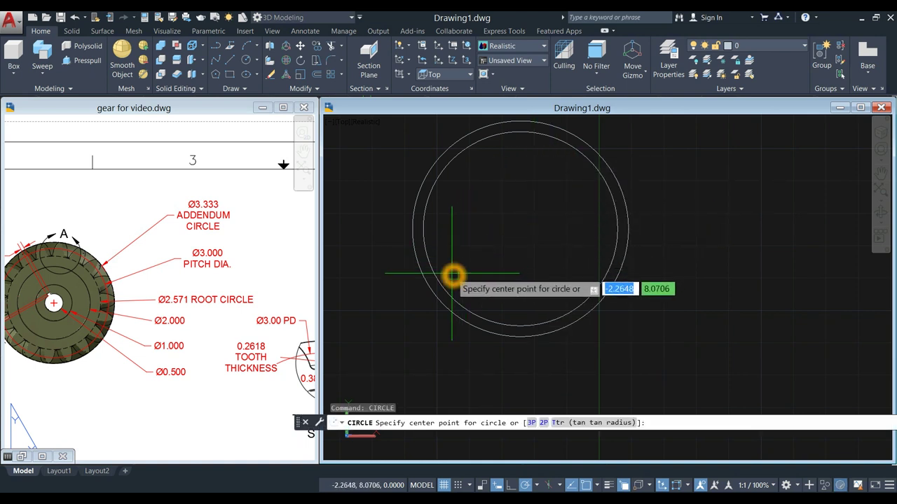
click(523, 228)
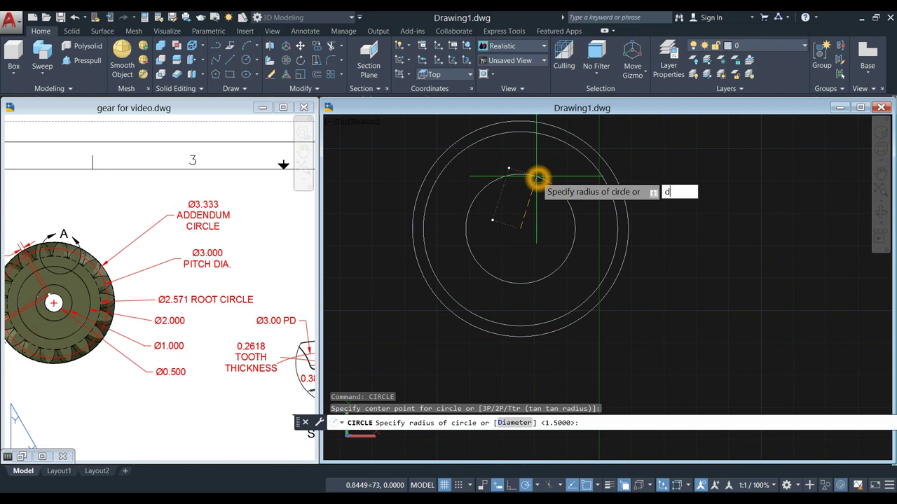
text(d)
key(Return)
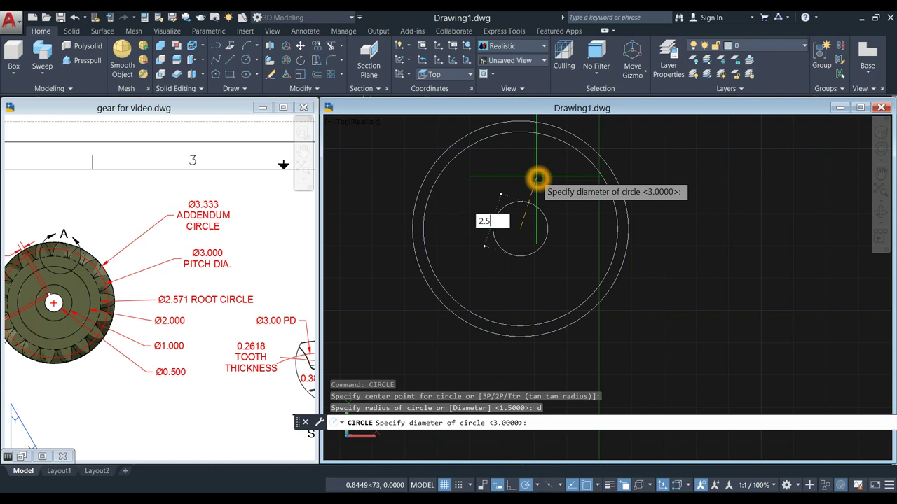
click(536, 178)
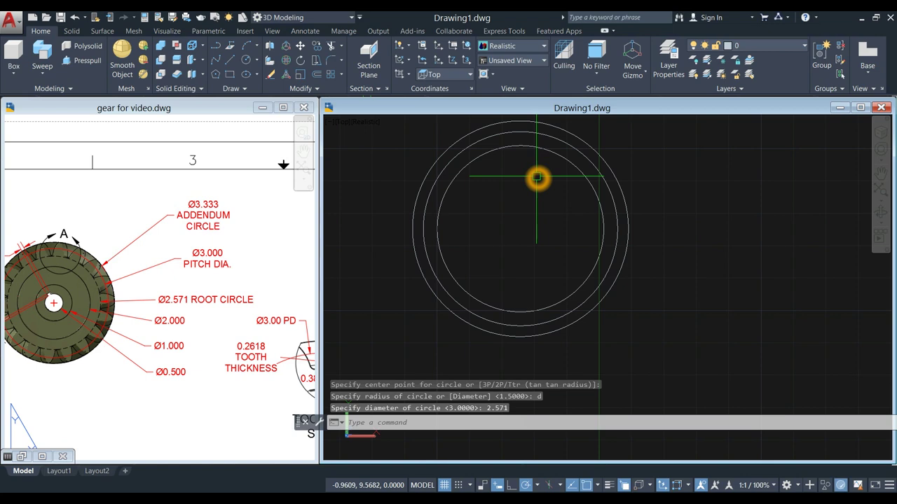
Step: Draw a concentric circle with a diameter of 2 inside the root circle
click(219, 336)
scroll(171, 326, up, 2)
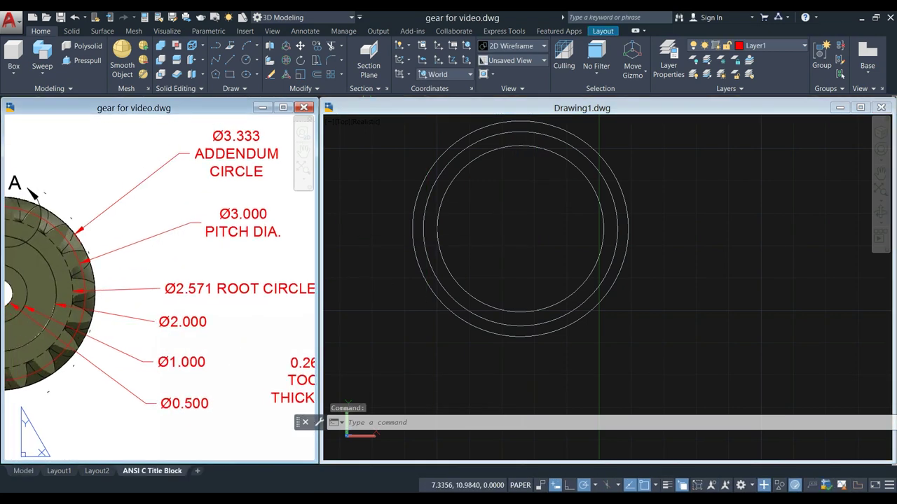
middle_drag(181, 325, 222, 324)
click(510, 216)
right_click(560, 214)
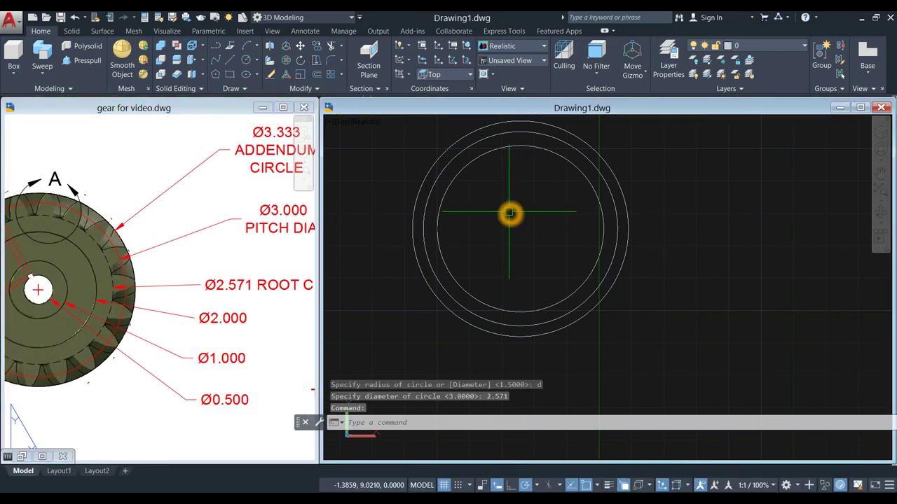
click(582, 217)
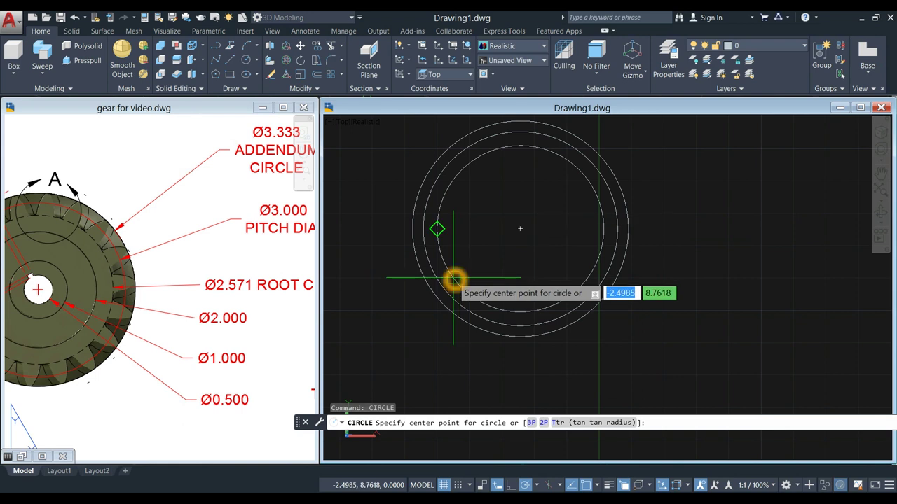
click(520, 228)
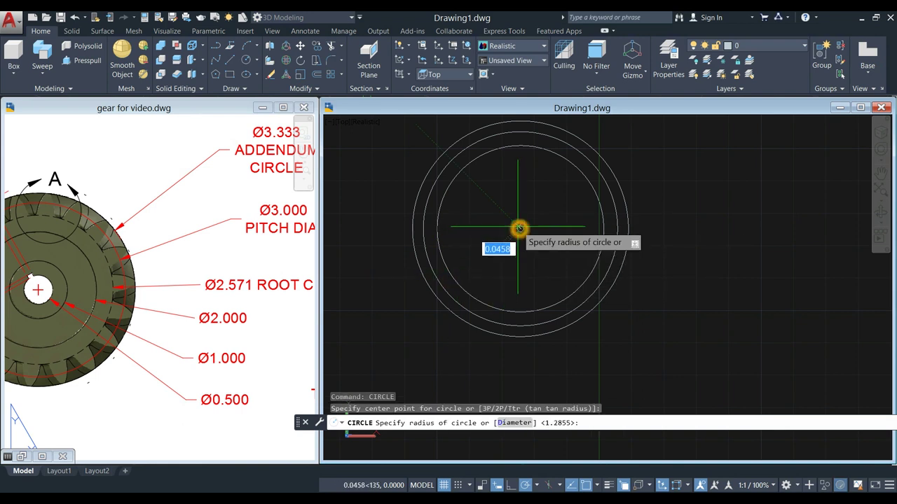
text(d)
key(Return)
text(2)
key(Return)
Step: Draw a concentric circle with a diameter of 1 at the gear's center
right_click(528, 190)
click(545, 196)
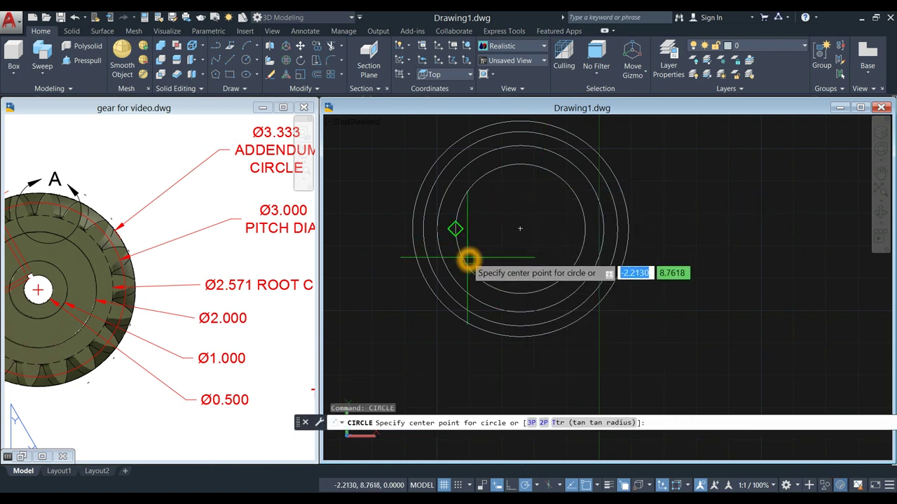
click(520, 229)
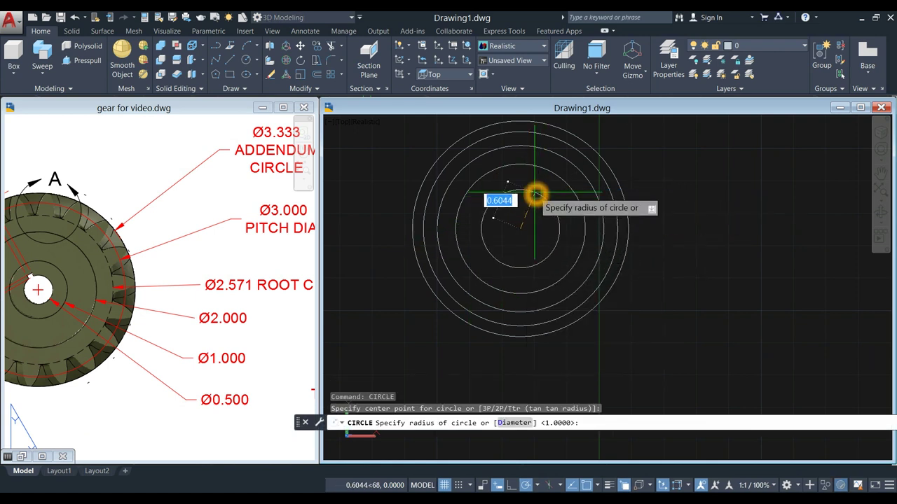
text(d)
key(Return)
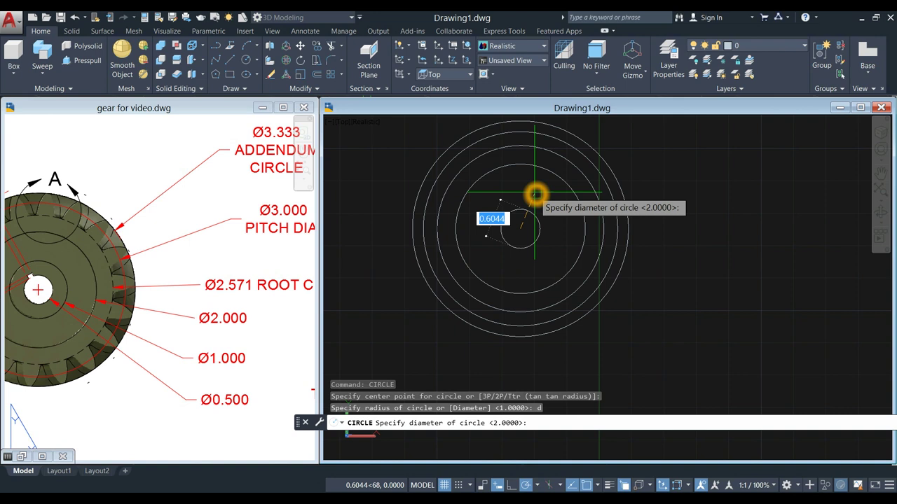
key(Return)
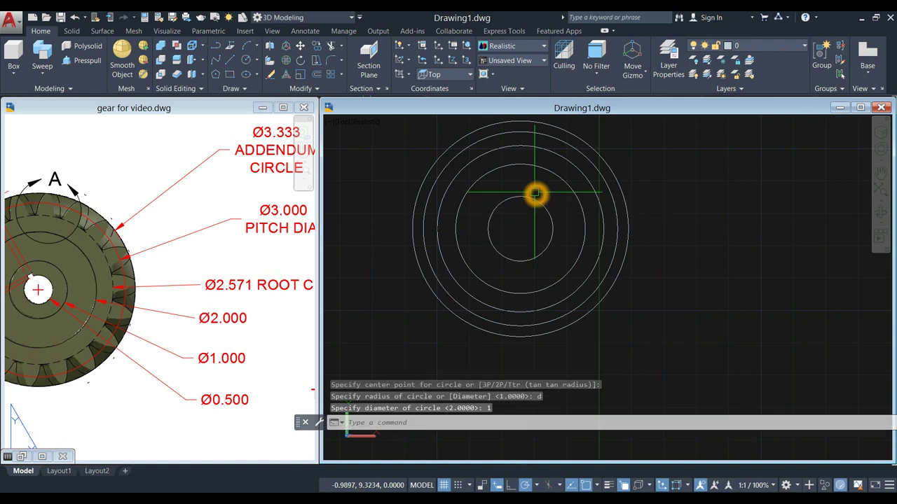
Step: Draw the innermost concentric bore circle with a diameter of .5
right_click(536, 194)
click(555, 201)
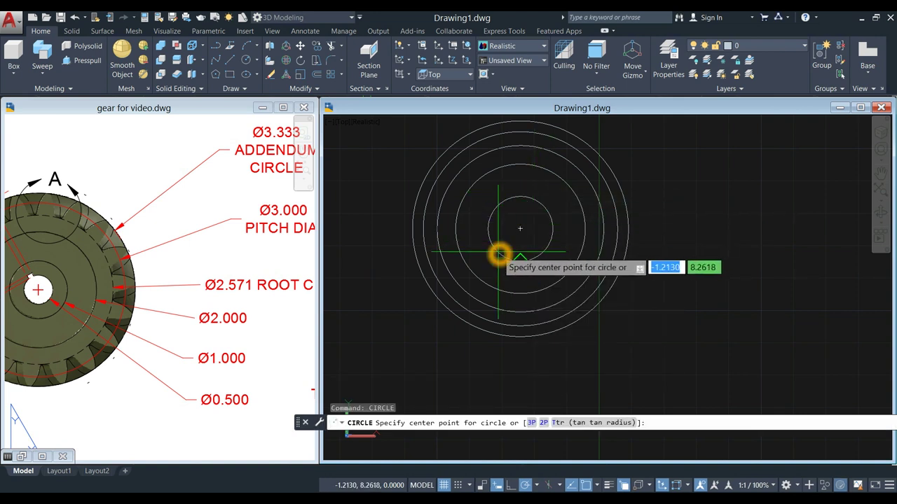
click(520, 229)
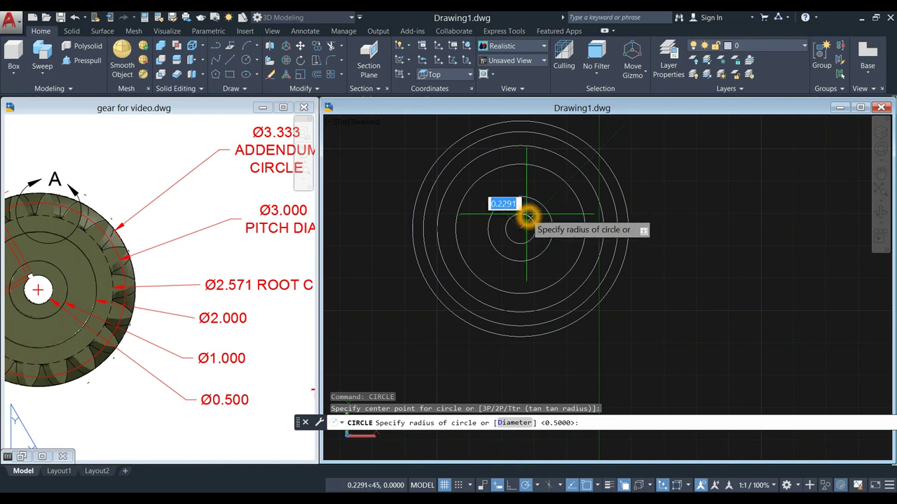
key(Return)
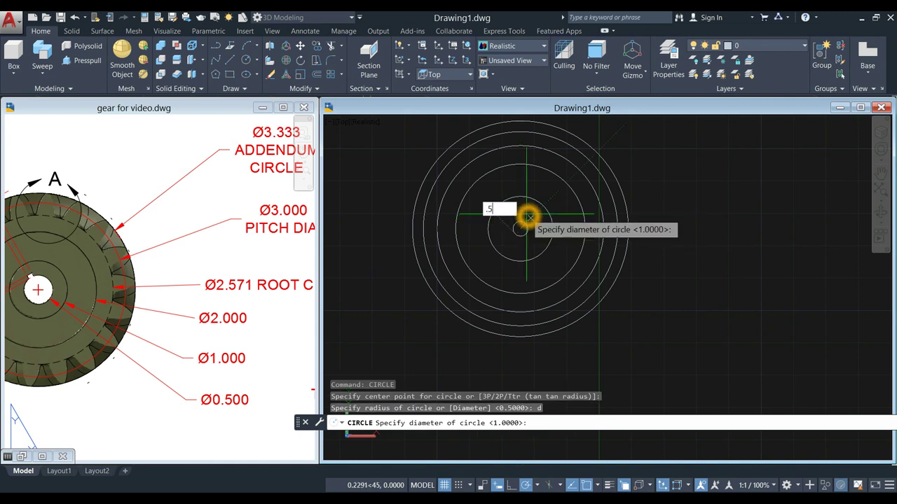
text(.5)
key(Return)
Step: Examine the dimensions of the tooth detail in the reference gear drawing
click(238, 309)
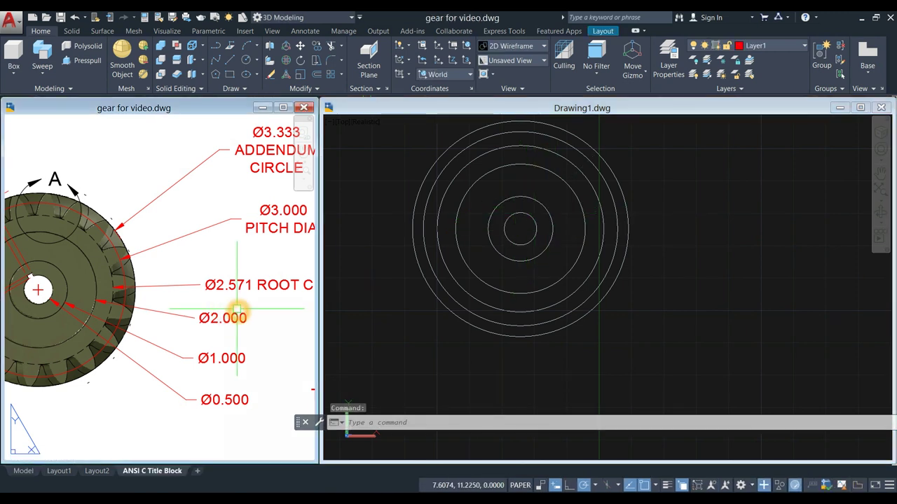
scroll(238, 308, down, 3)
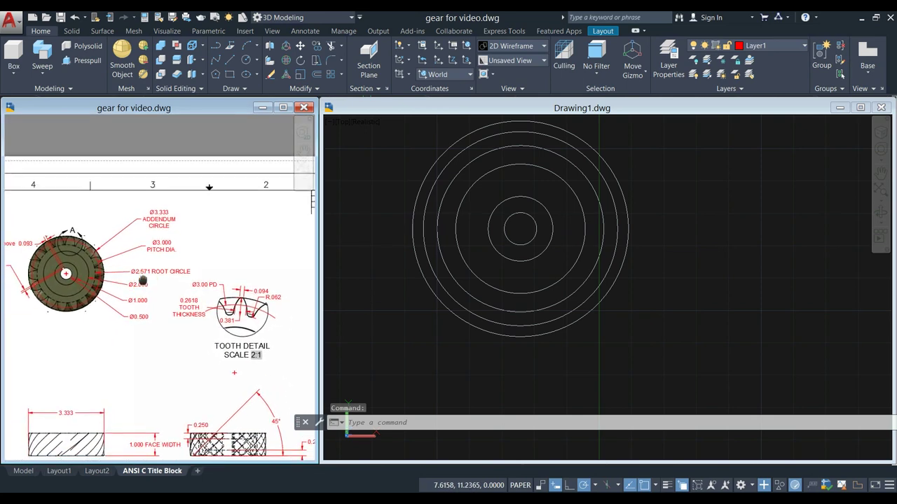
scroll(254, 354, up, 4)
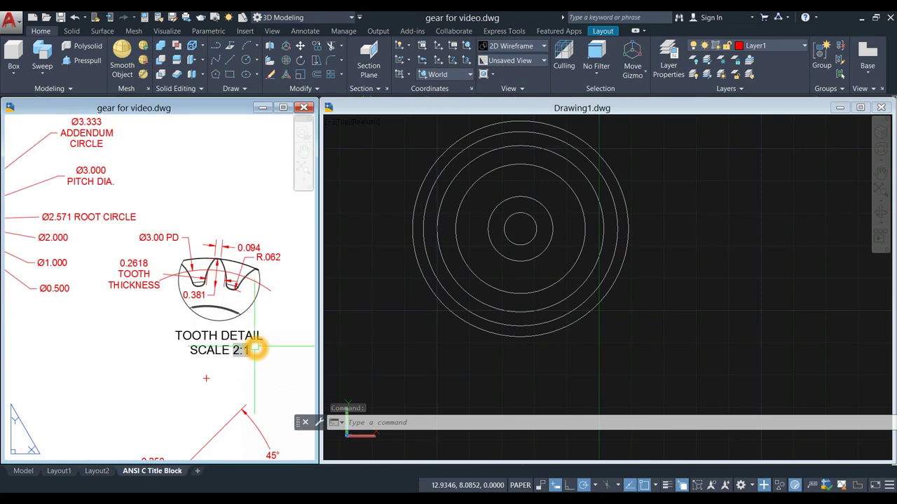
scroll(246, 300, up, 2)
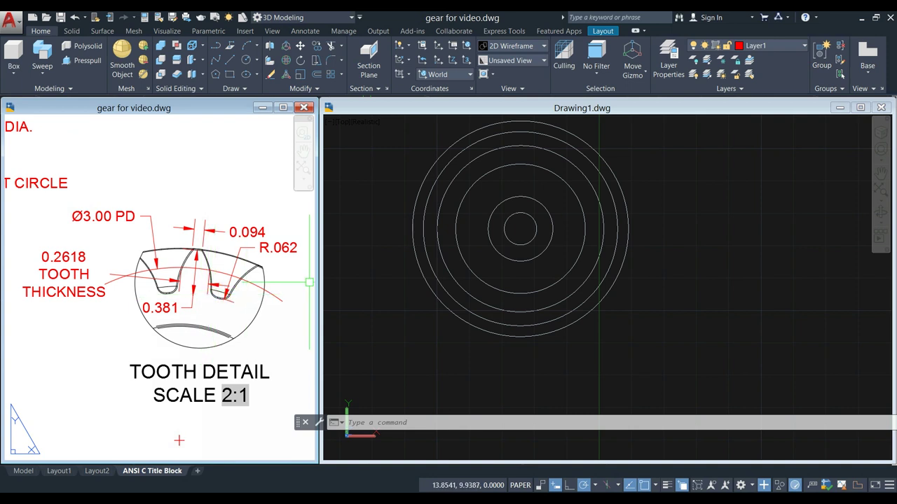
click(418, 324)
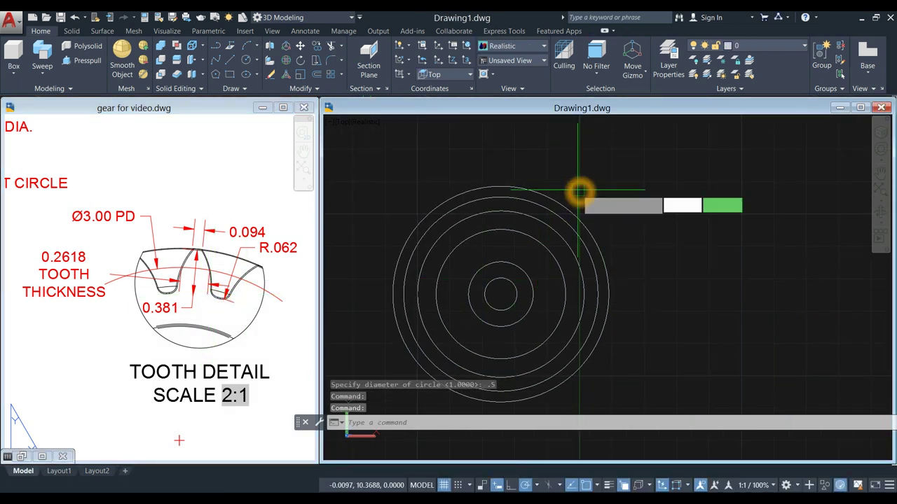
key(Return)
scroll(503, 187, up, 3)
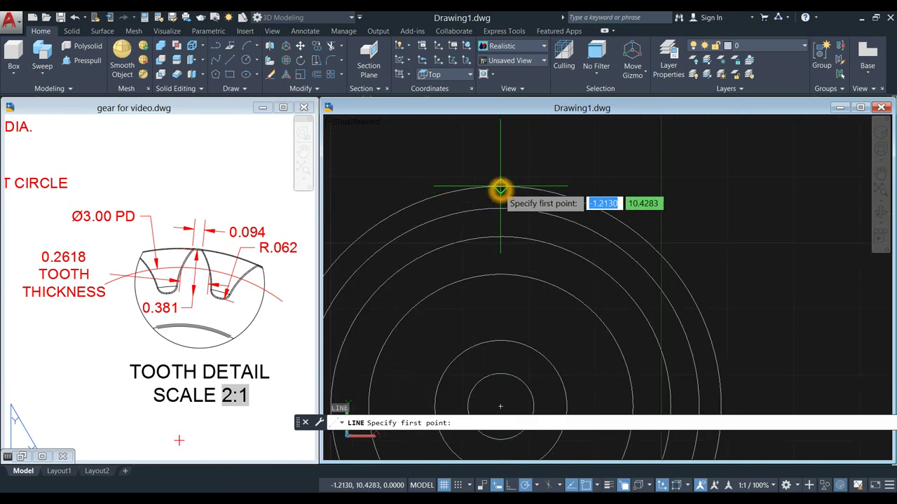
click(501, 187)
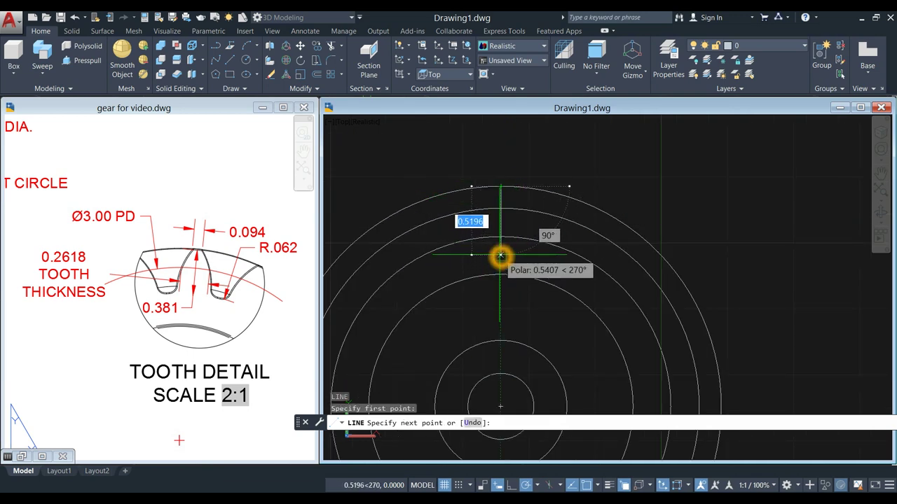
key(Escape)
middle_drag(502, 255, 502, 221)
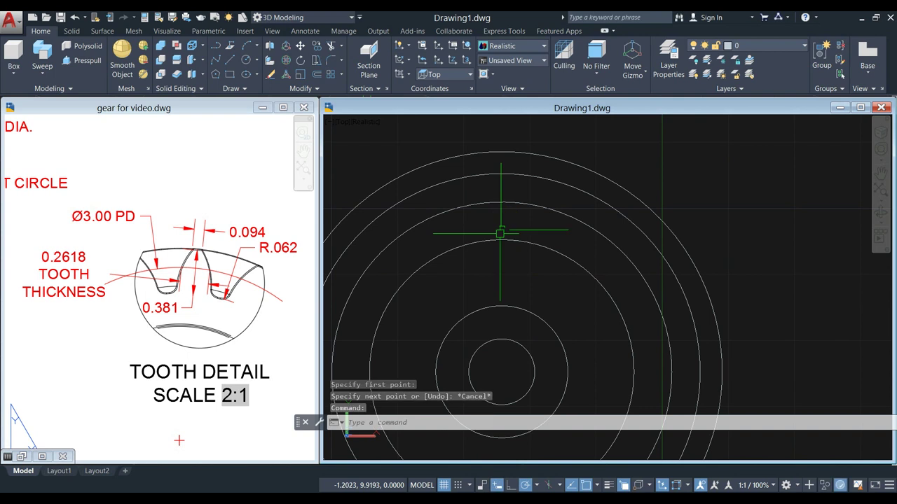
click(497, 485)
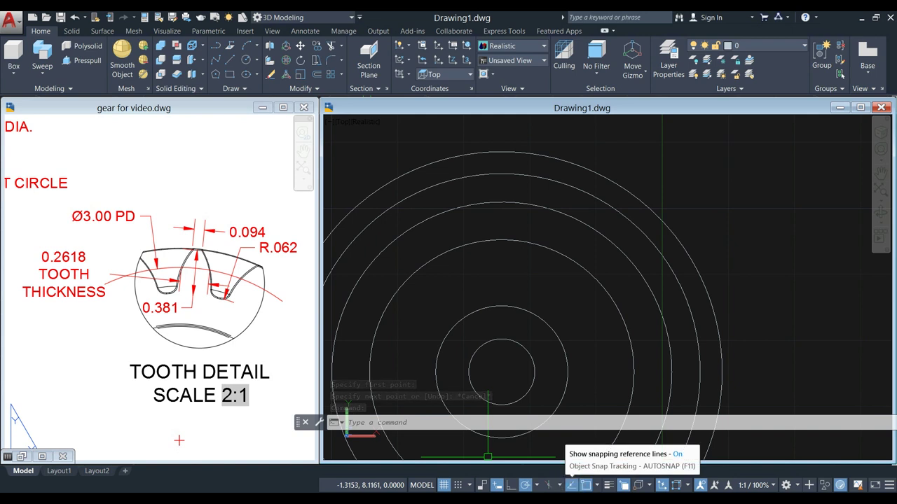
click(586, 485)
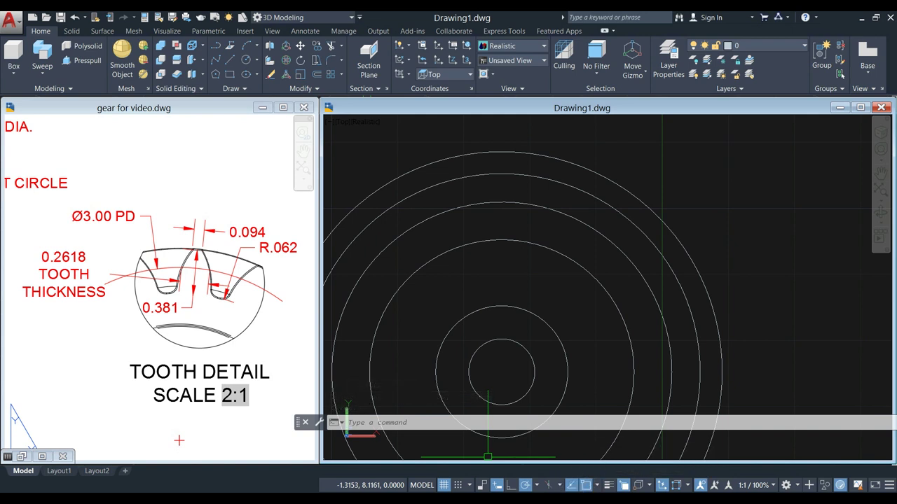
click(622, 485)
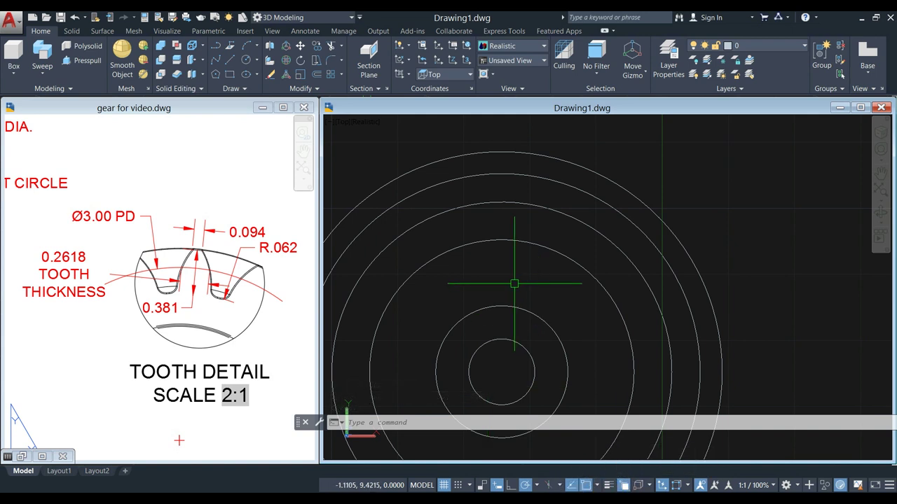
Step: Draw a vertical line .381 long straight down from the top quadrant of the addendum circle in the new drawing
middle_drag(507, 272, 507, 280)
text(L)
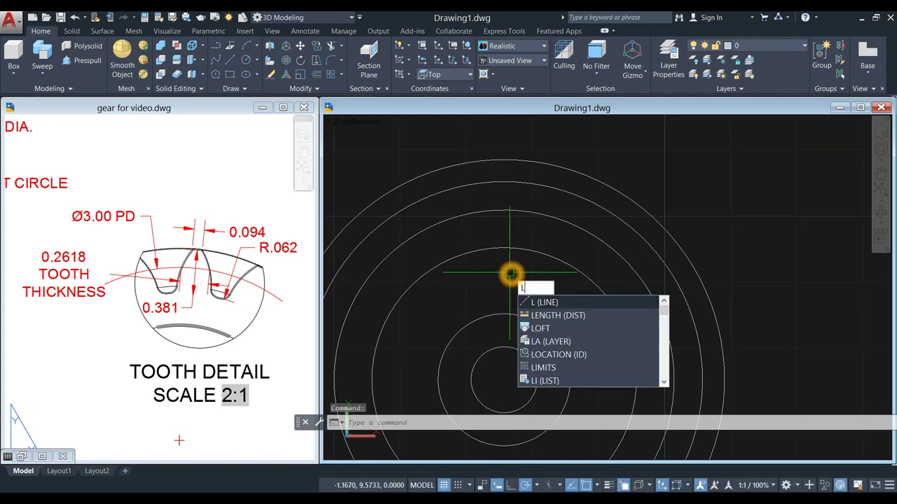
key(Return)
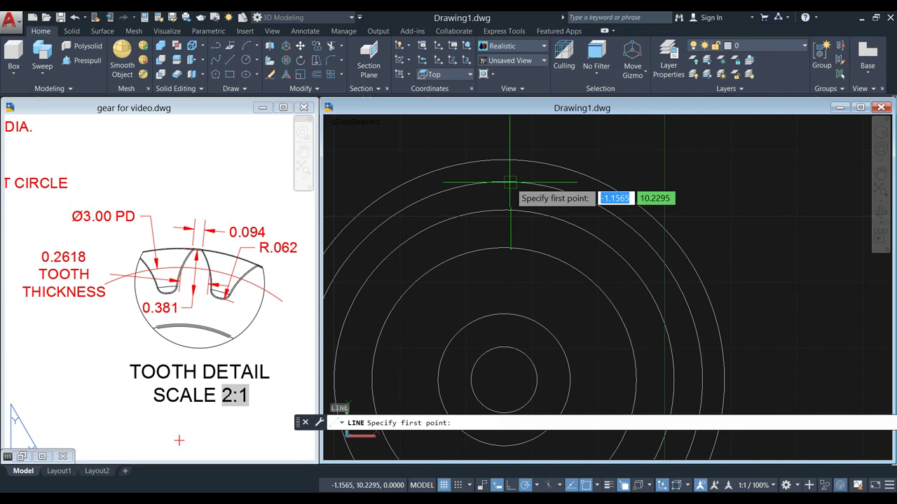
click(504, 161)
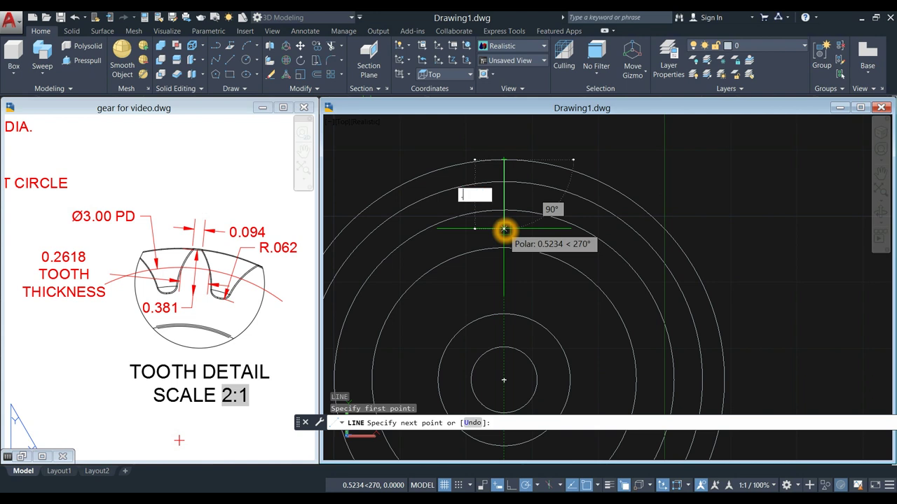
key(Return)
right_click(525, 219)
click(601, 226)
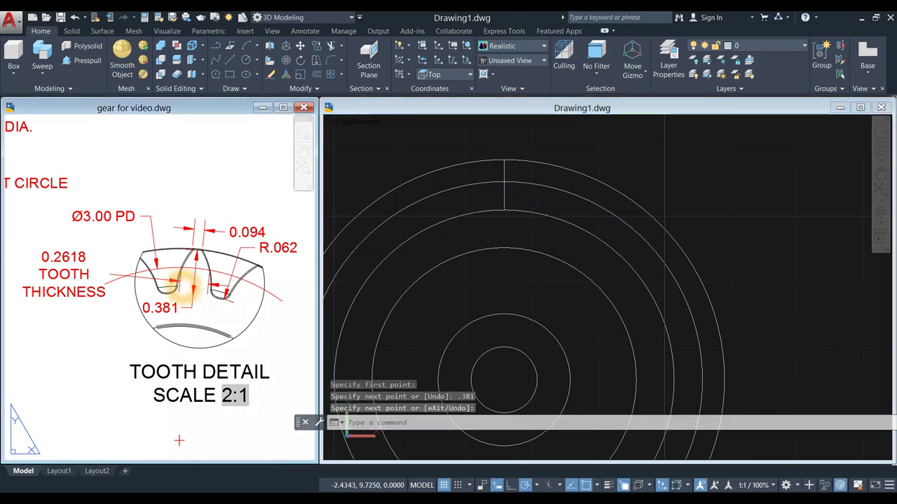
Step: Draw a horizontal line .094 long above the gear circles, matching the tooth tip width in the reference detail
click(185, 280)
scroll(181, 267, up, 5)
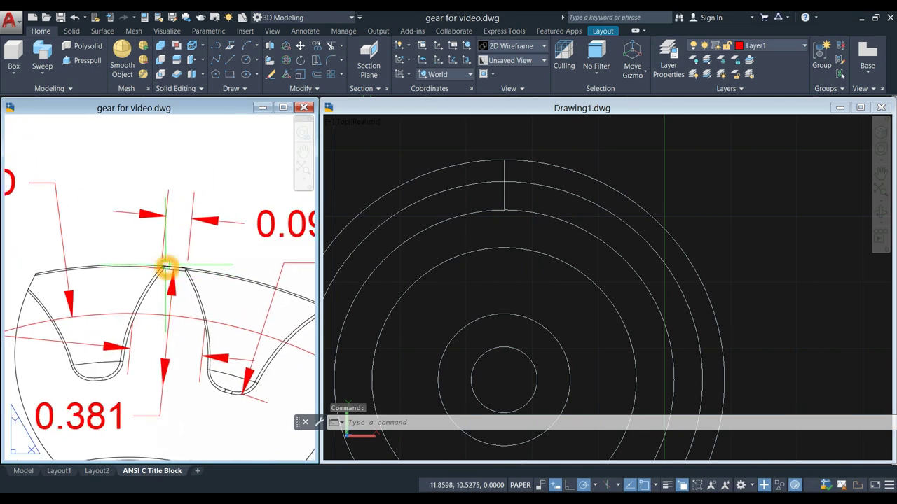
scroll(174, 262, down, 2)
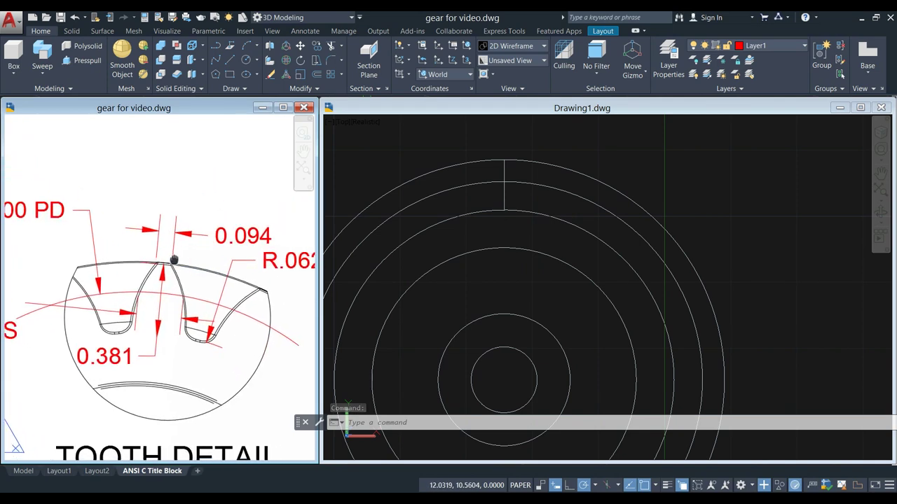
middle_drag(178, 260, 173, 259)
click(484, 238)
scroll(484, 237, down, 2)
middle_drag(484, 235, 443, 284)
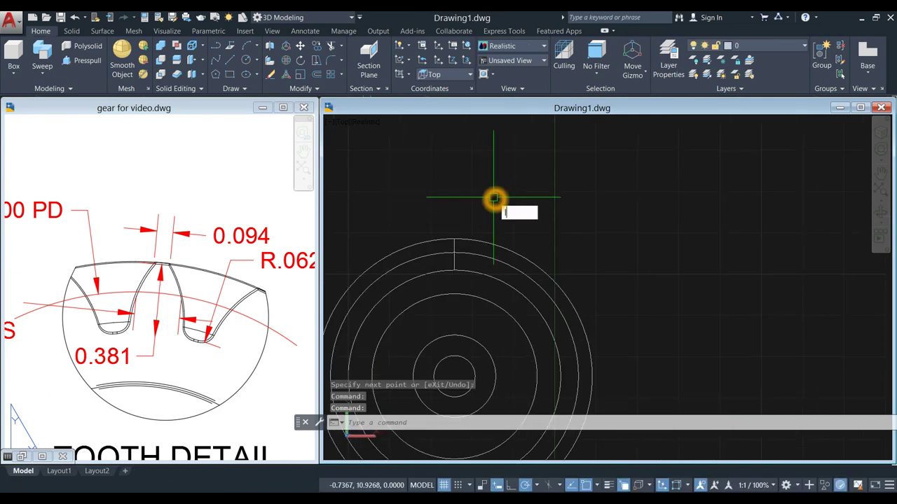
text(l)
key(Return)
click(463, 197)
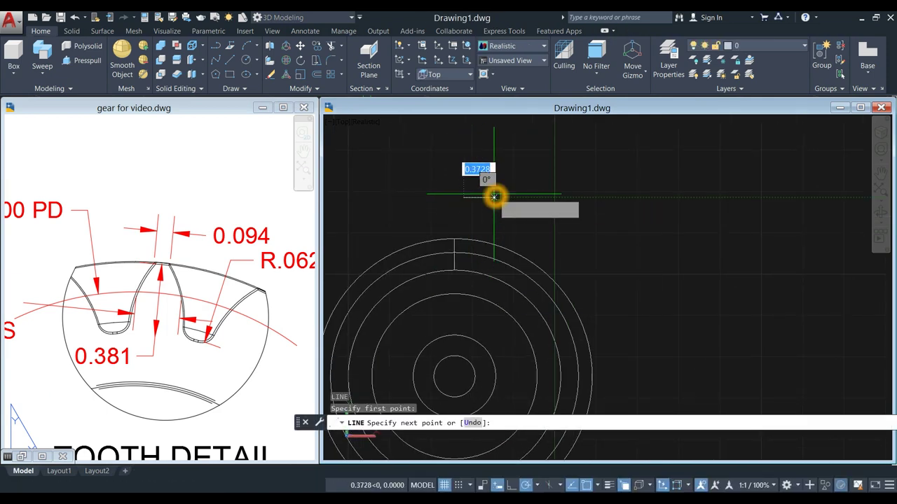
text(.094)
key(Return)
right_click(494, 195)
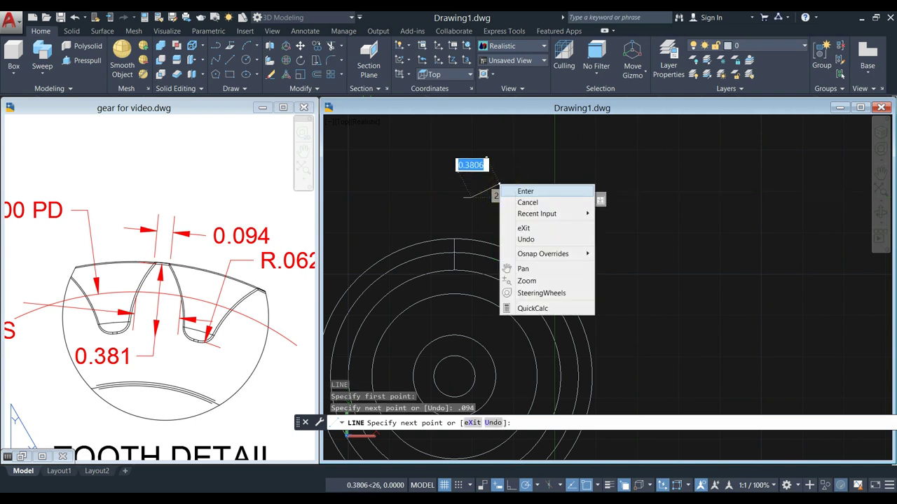
click(512, 190)
Step: Move the .094 line by its midpoint onto the top end of the vertical line at the addendum circle
scroll(462, 196, up, 6)
click(494, 194)
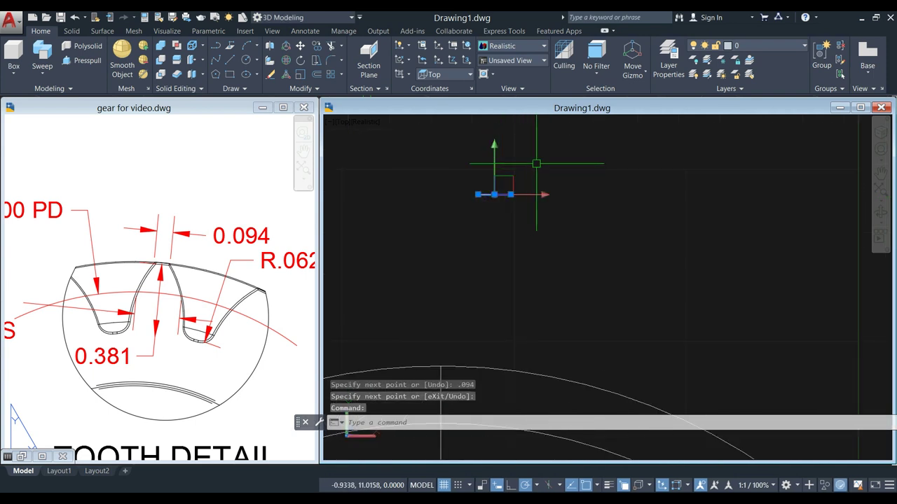
right_click(537, 163)
click(560, 168)
right_click(631, 155)
mouse_move(693, 172)
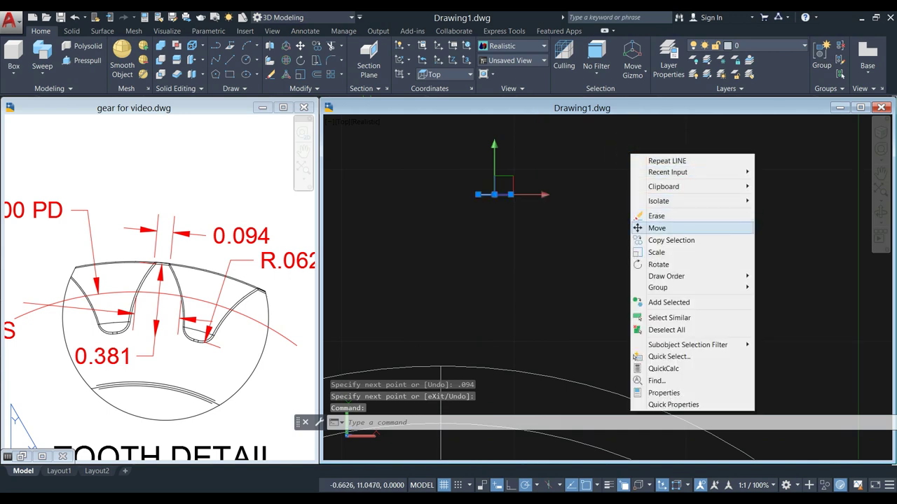
click(656, 228)
click(493, 194)
middle_drag(458, 299, 496, 190)
scroll(478, 251, up, 6)
click(482, 261)
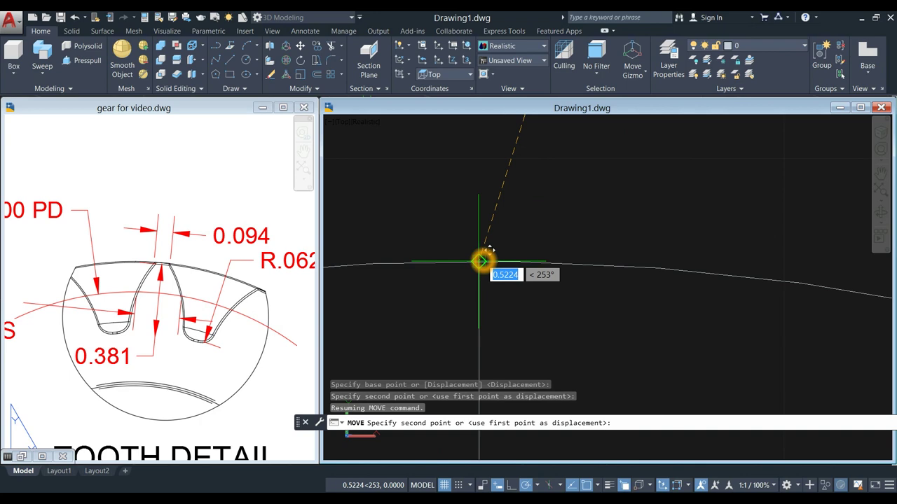
scroll(502, 237, down, 6)
middle_drag(502, 238, 486, 198)
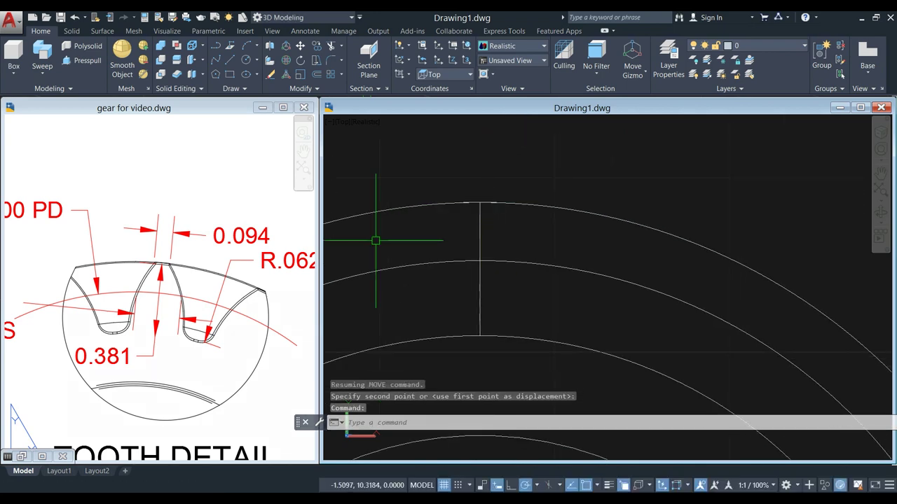
Step: Draw a horizontal line .2618 long above the gear circles, matching the tooth thickness in the reference detail
click(99, 310)
scroll(108, 299, down, 2)
middle_drag(107, 300, 141, 287)
scroll(159, 288, up, 3)
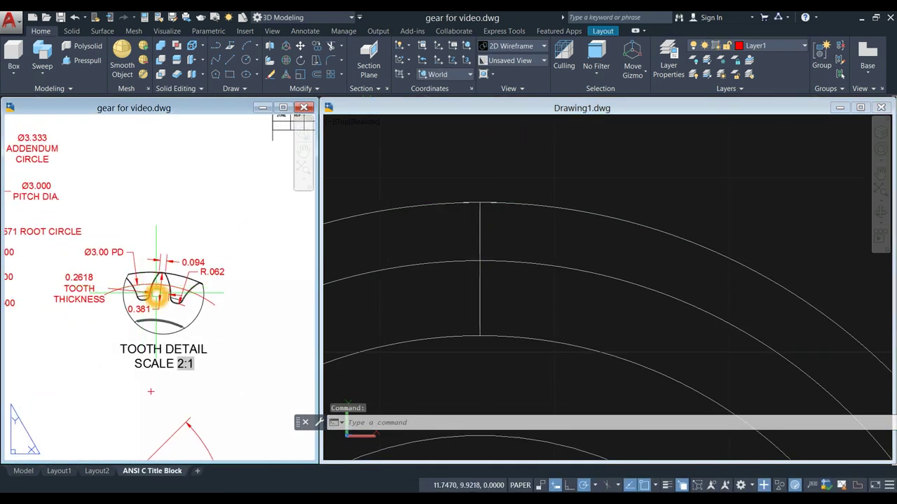
middle_drag(160, 289, 173, 285)
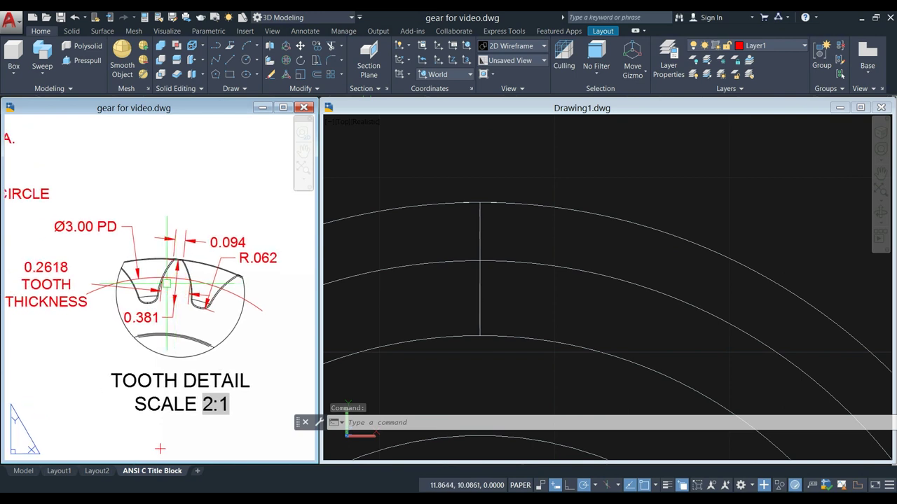
scroll(30, 279, up, 2)
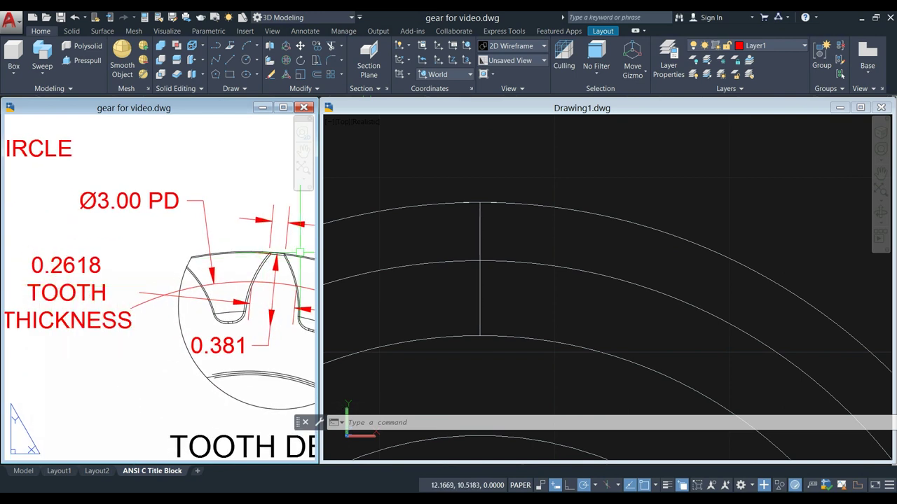
click(507, 175)
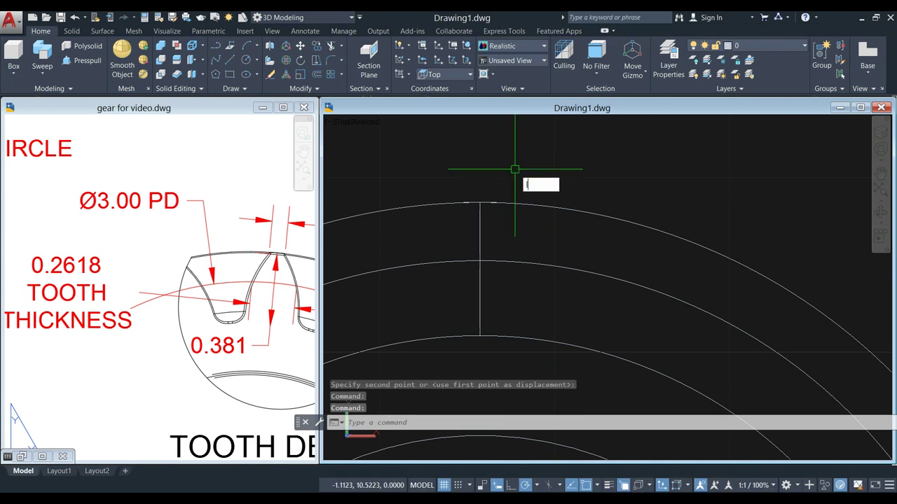
text(l)
key(Return)
click(505, 154)
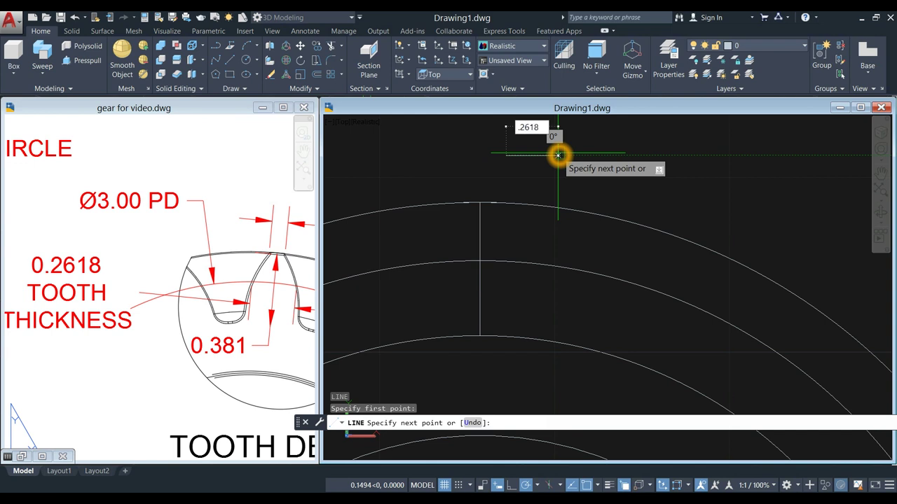
key(Return)
right_click(565, 149)
click(592, 155)
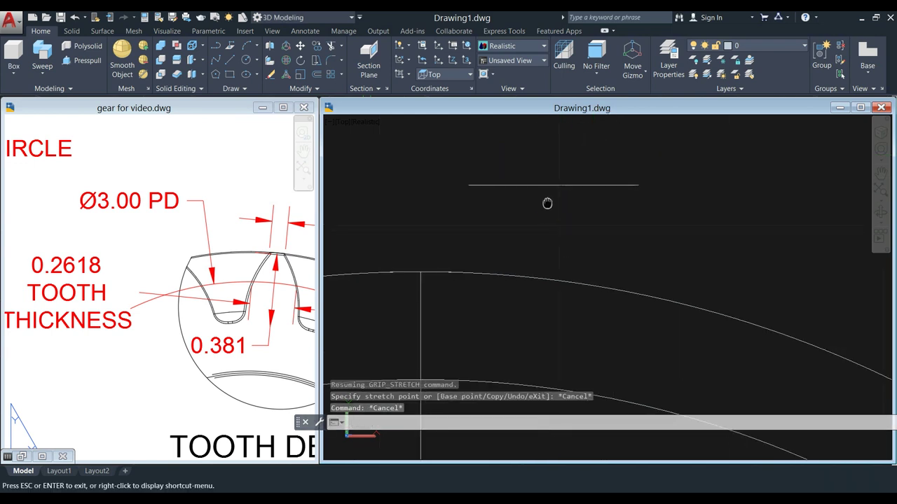
Step: Move the .2618 line by its midpoint onto the point where the vertical line crosses the pitch circle
key(Escape)
click(552, 185)
right_click(481, 208)
click(507, 281)
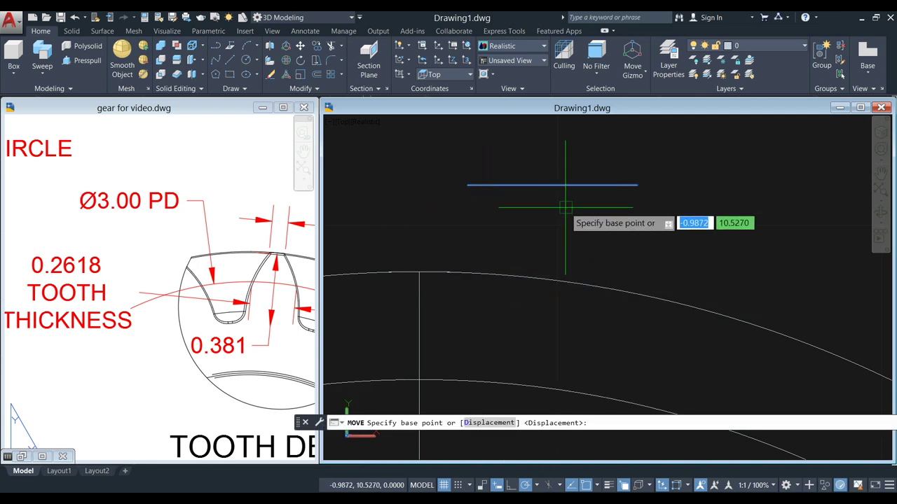
click(552, 184)
scroll(521, 212, down, 4)
middle_drag(521, 212, 539, 170)
scroll(499, 236, up, 5)
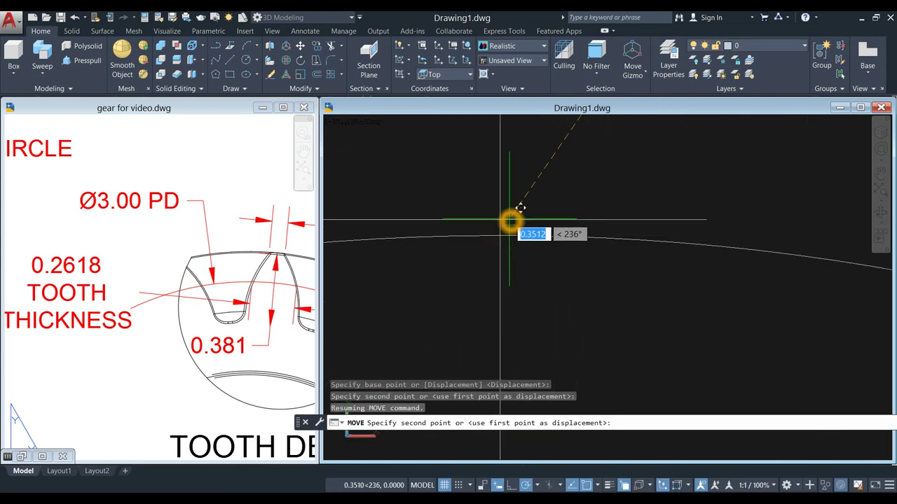
click(507, 234)
scroll(508, 227, down, 4)
middle_drag(508, 225, 482, 208)
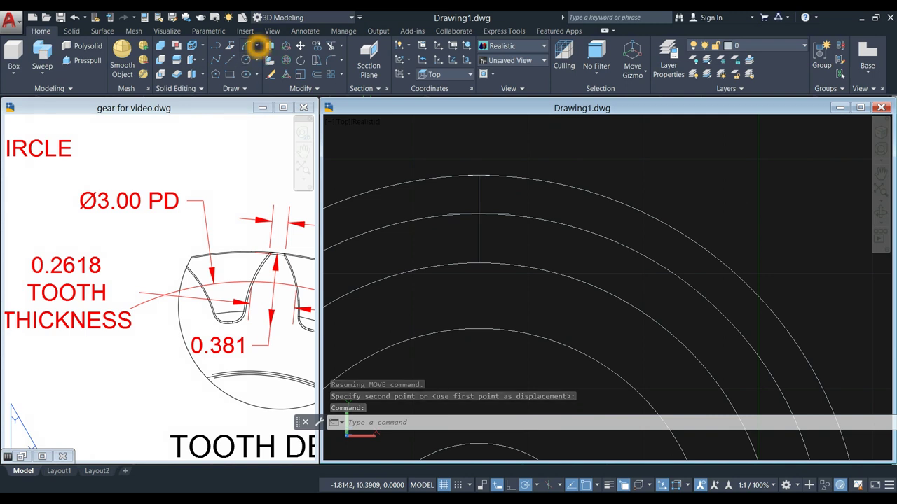
Step: Draw a three-point arc from the tip line's right end through the thickness line's right end, ending about 0.43 straight below that second point
click(257, 46)
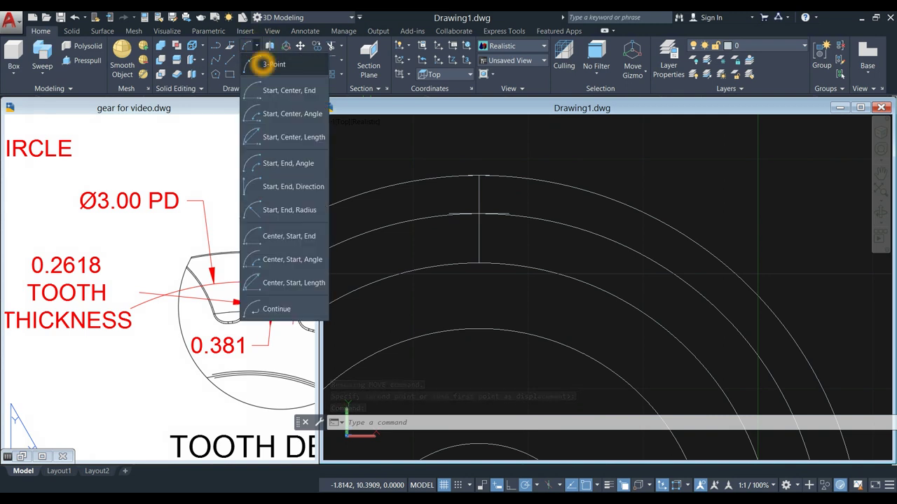
click(265, 64)
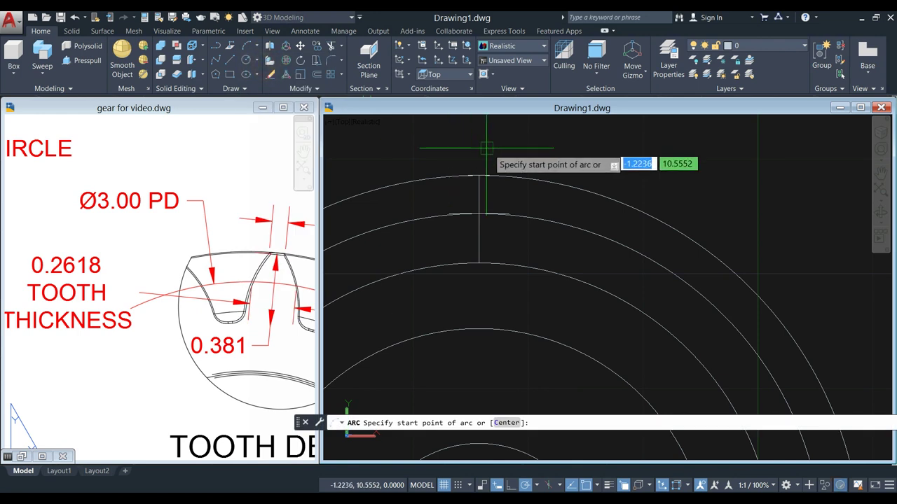
scroll(490, 175, up, 5)
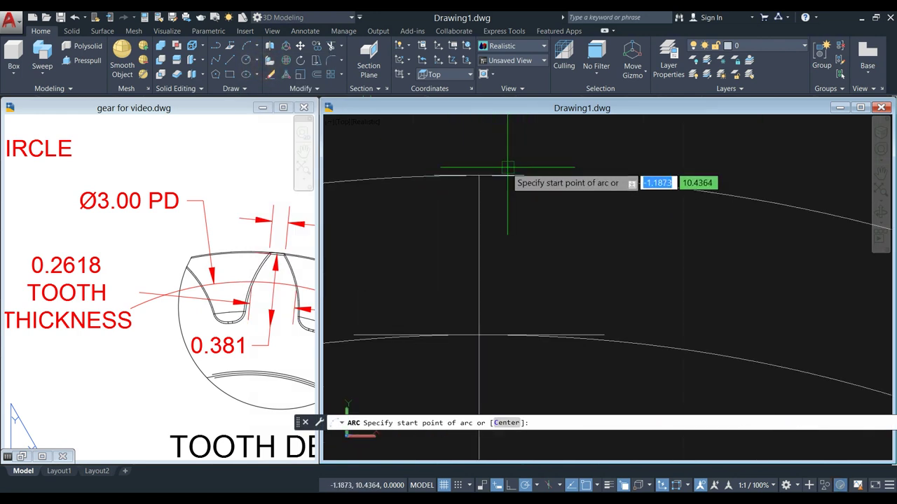
click(491, 211)
scroll(511, 220, down, 2)
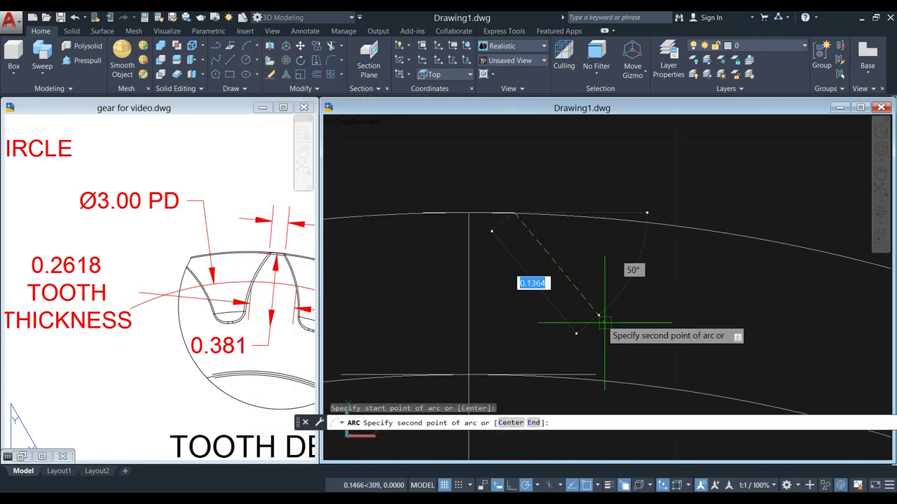
click(595, 375)
scroll(540, 190, down, 2)
scroll(581, 280, up, 2)
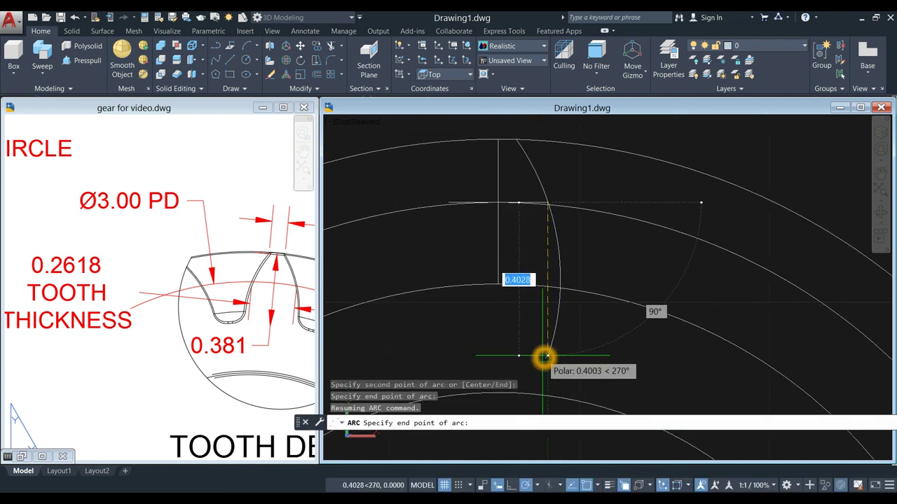
click(548, 350)
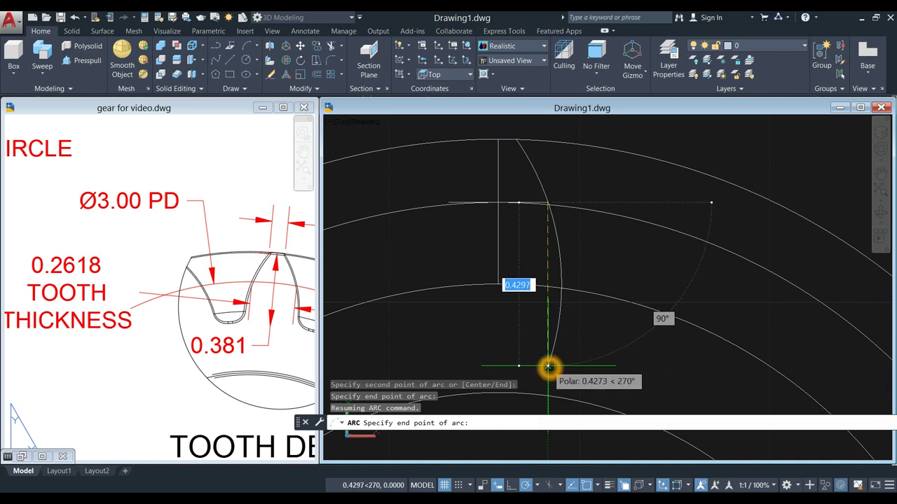
click(549, 359)
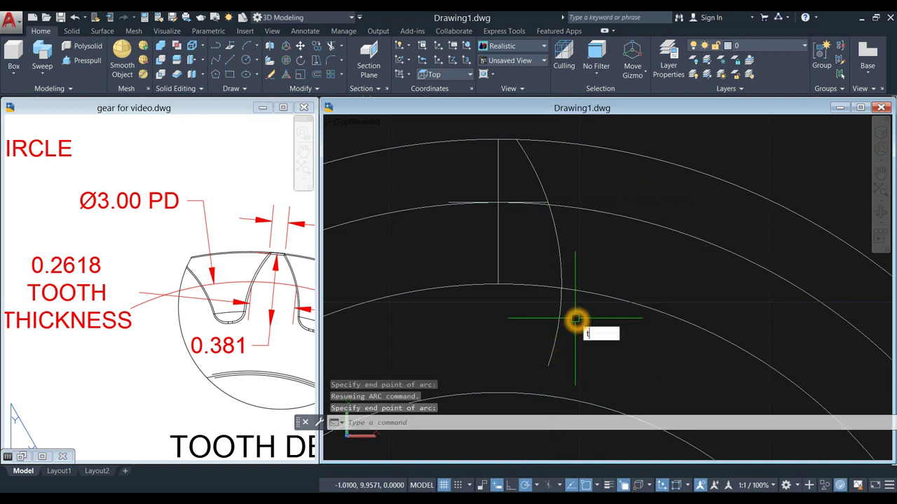
Step: Trim off the part of the tooth flank arc that extends inside the root circle
key(Return)
key(Return)
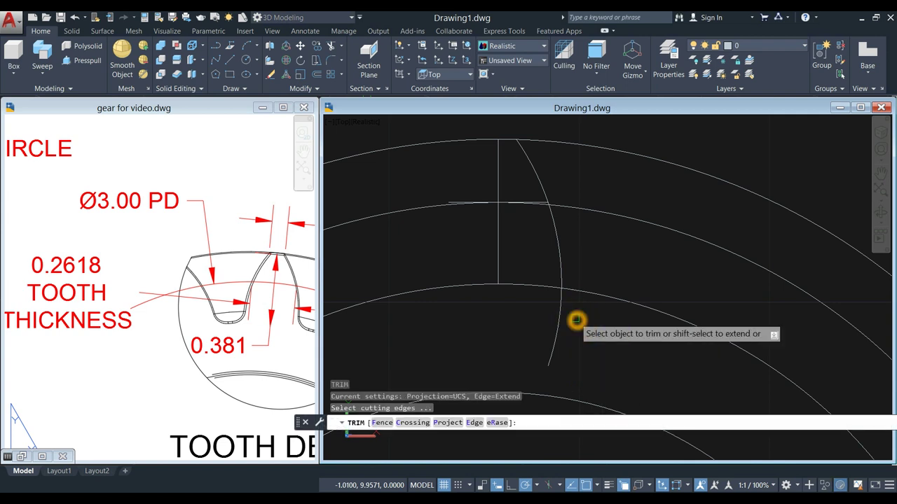
click(562, 300)
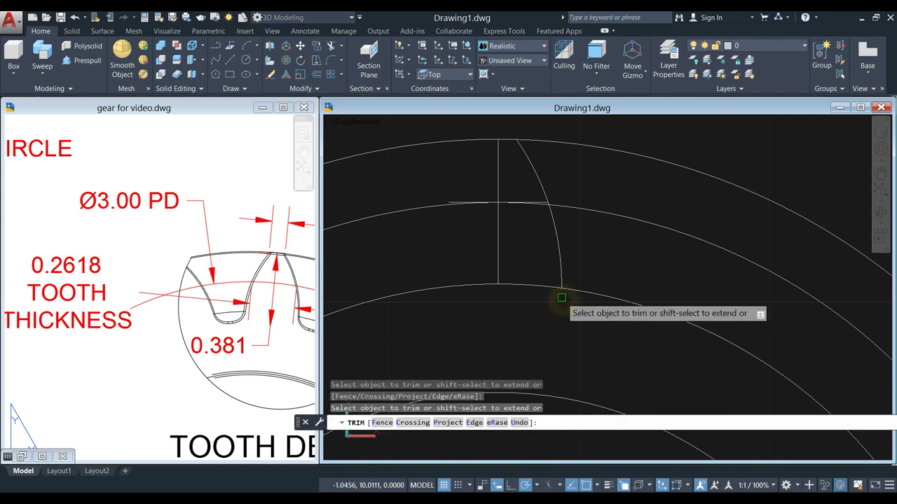
right_click(582, 245)
click(600, 253)
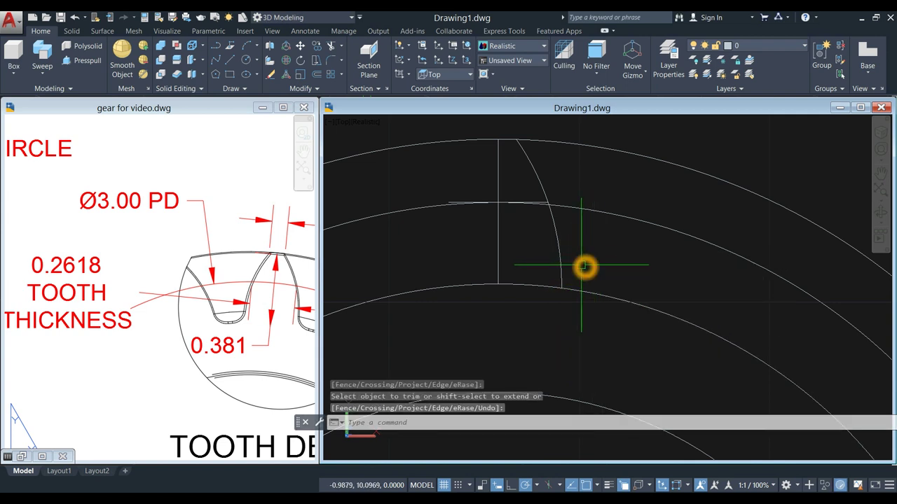
Step: Consult the reference tooth detail and fillet the flank arc into the root circle with a .062 radius
click(200, 309)
scroll(201, 264, down, 2)
mouse_move(216, 277)
middle_down()
mouse_move(190, 262)
mouse_move(190, 301)
middle_up()
scroll(223, 273, up, 2)
scroll(242, 242, up, 2)
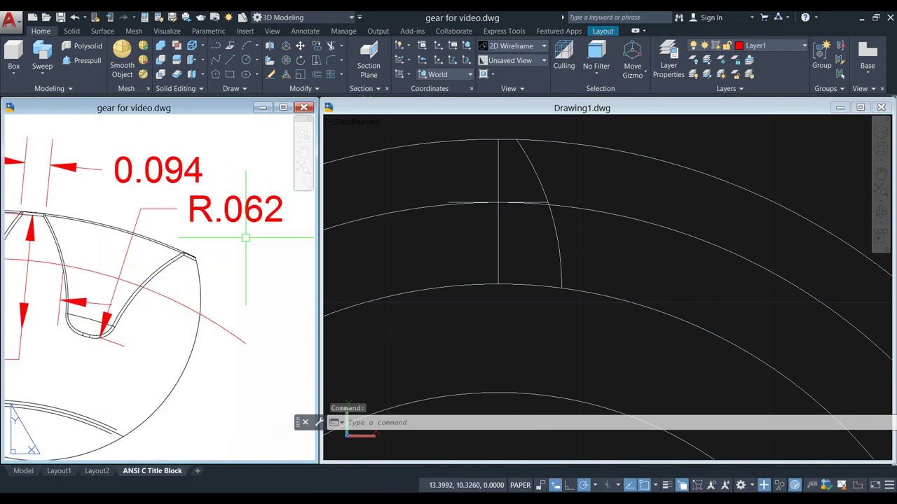
click(526, 315)
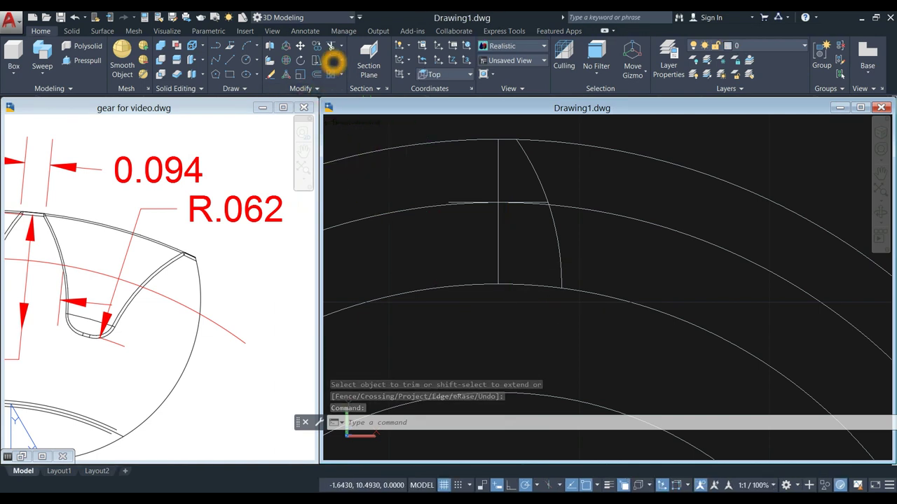
click(331, 60)
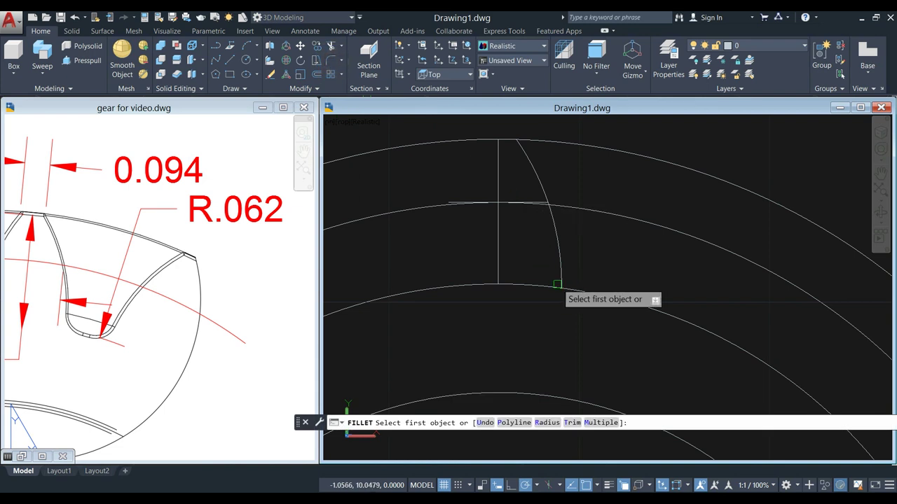
click(546, 423)
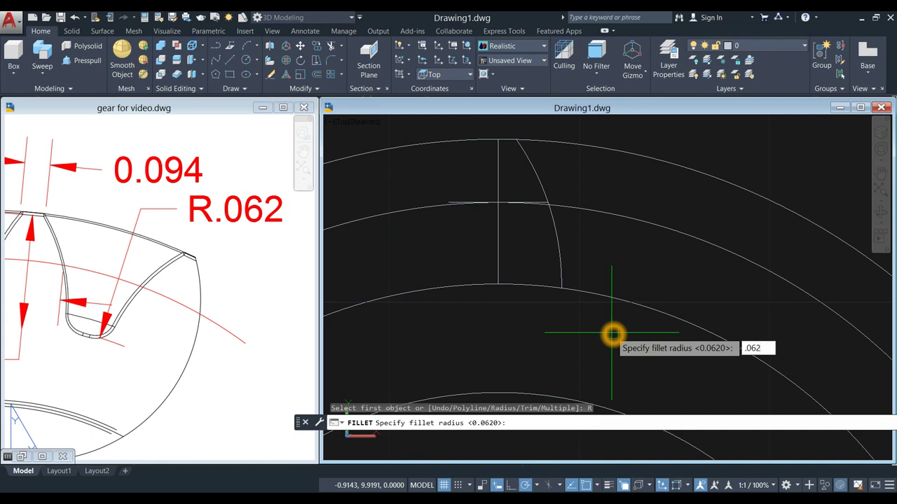
text(.062)
key(Return)
click(562, 271)
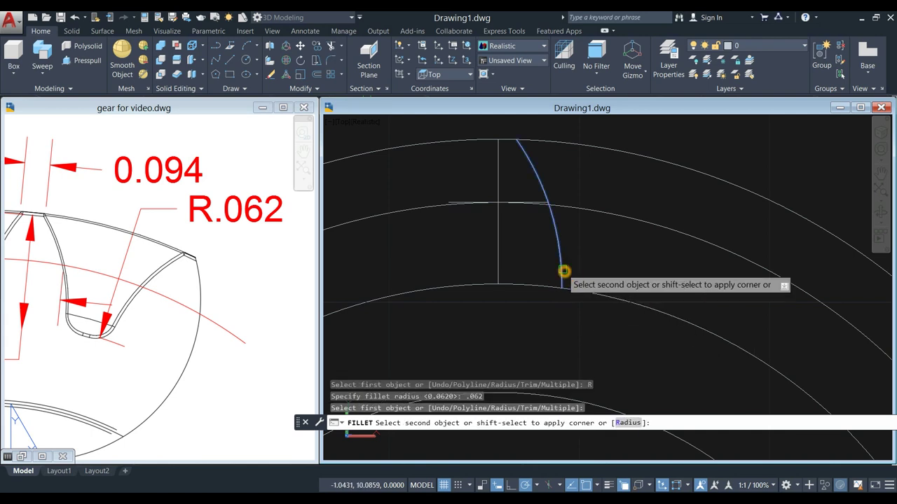
click(592, 299)
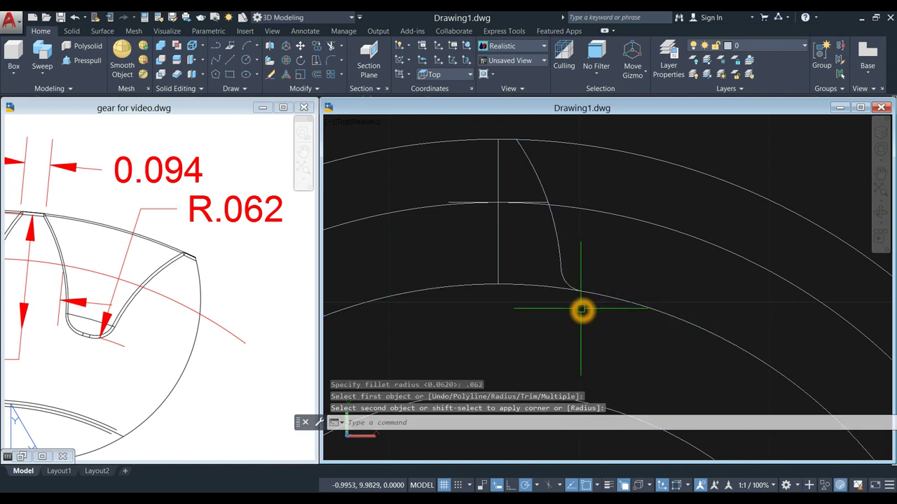
Step: Mirror the flank arc and its root fillet about the vertical centre line, keeping the source objects
text(mi)
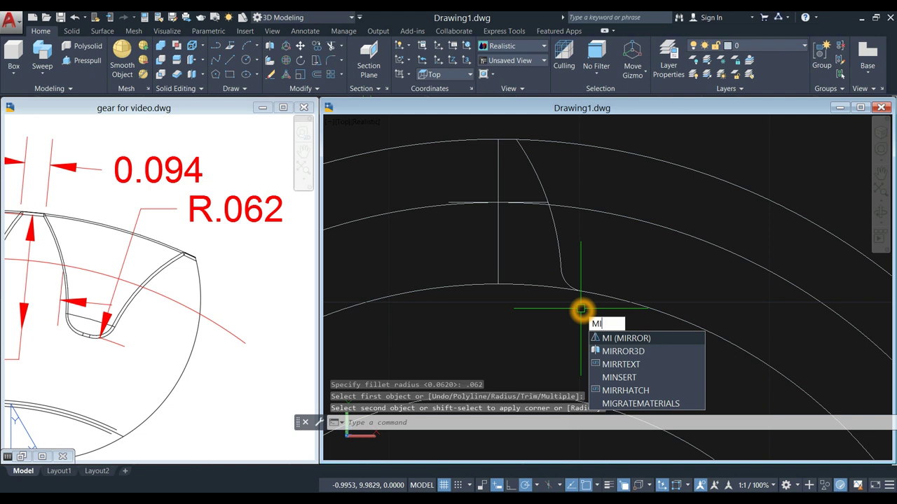
key(Return)
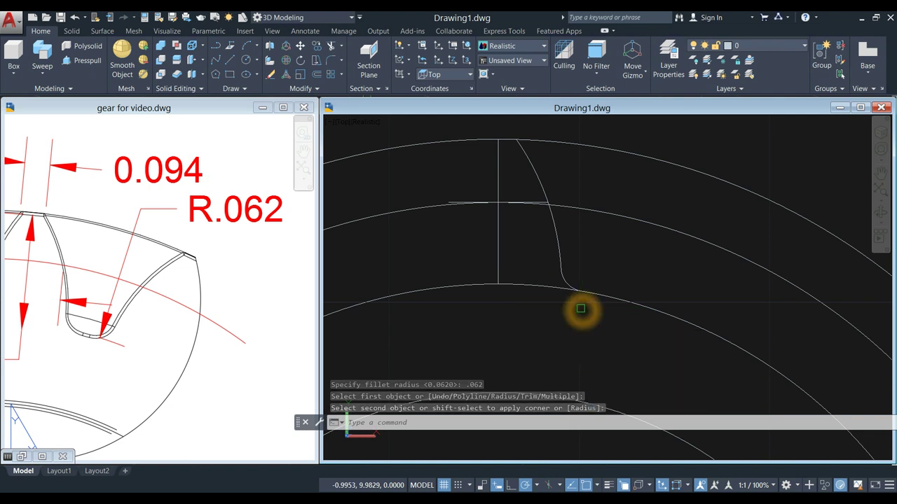
click(538, 182)
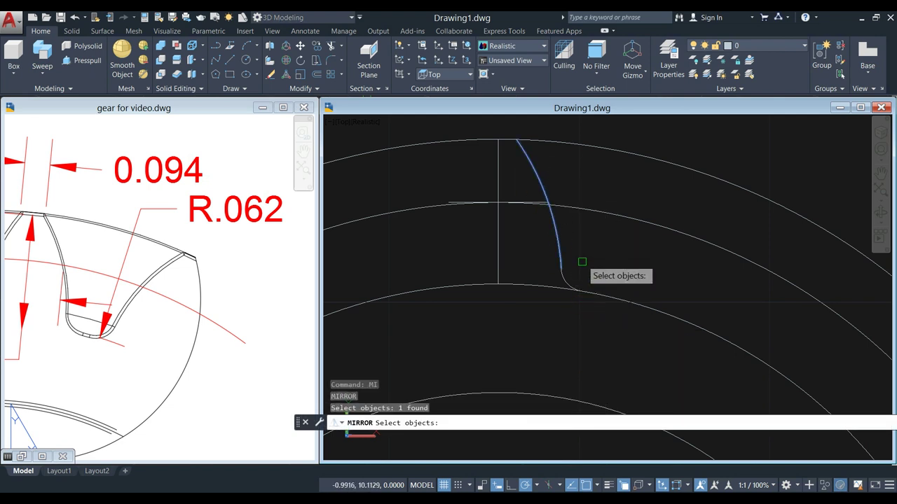
click(566, 282)
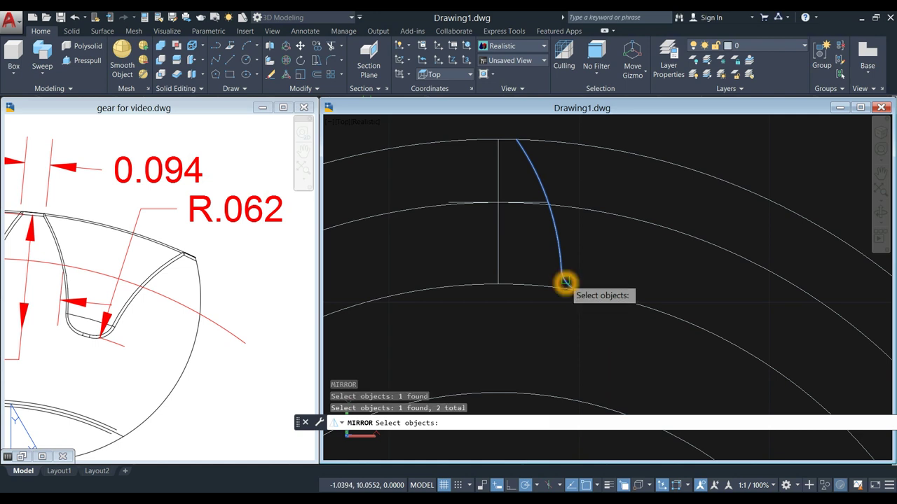
right_click(590, 251)
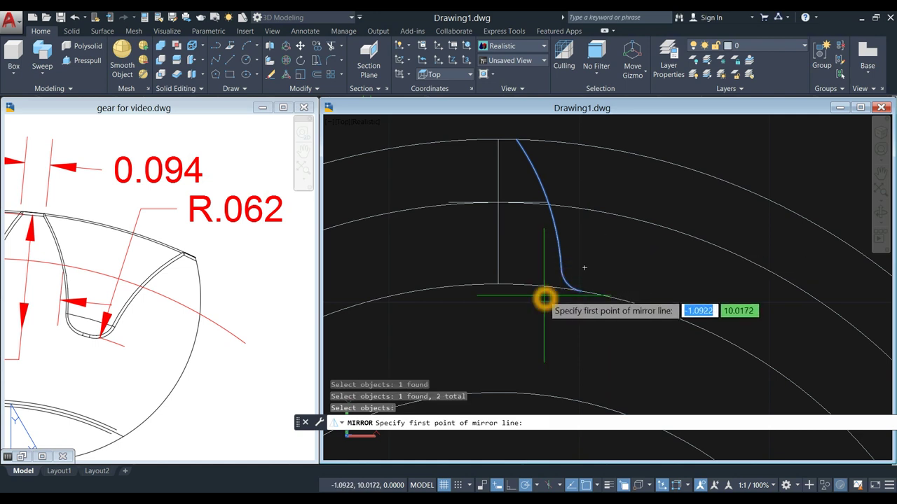
click(497, 283)
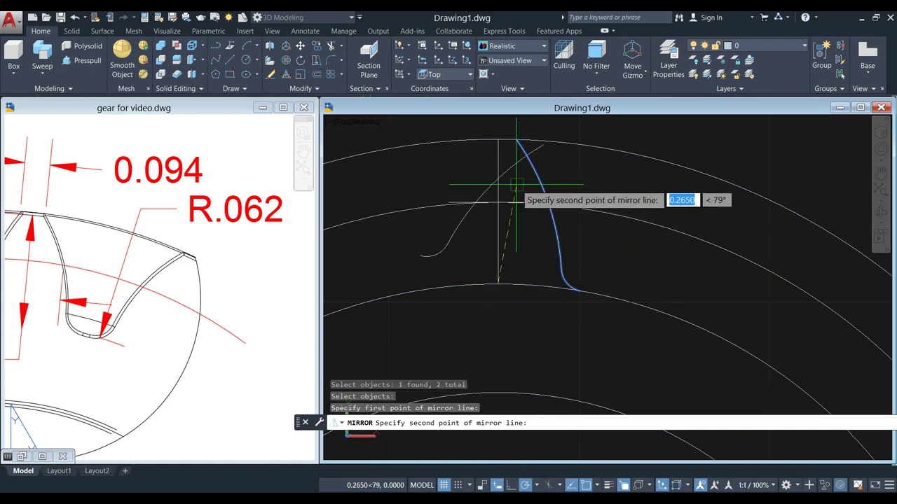
click(498, 140)
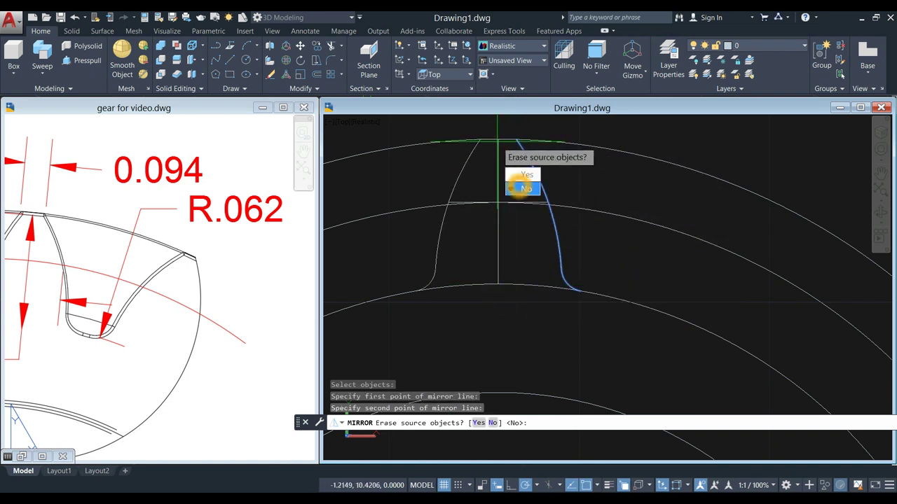
click(524, 189)
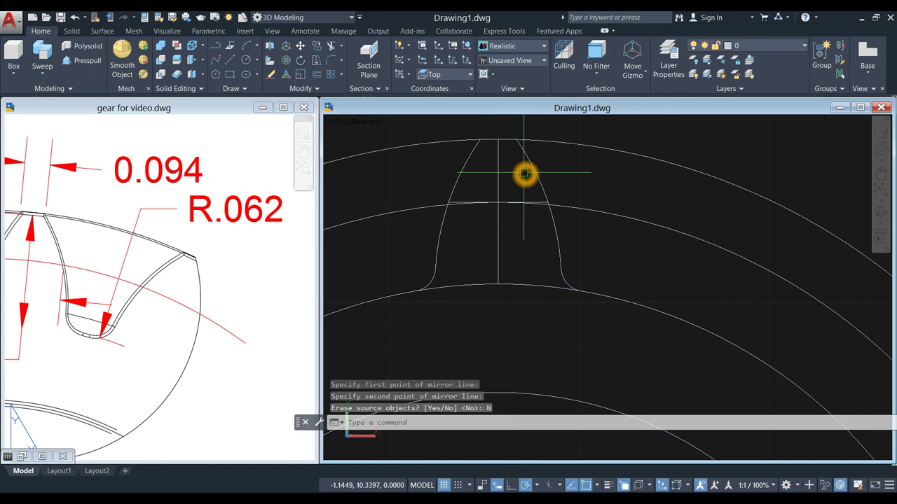
Step: Join the tip line, both flank arcs and both root fillets into a single tooth polyline
text(j)
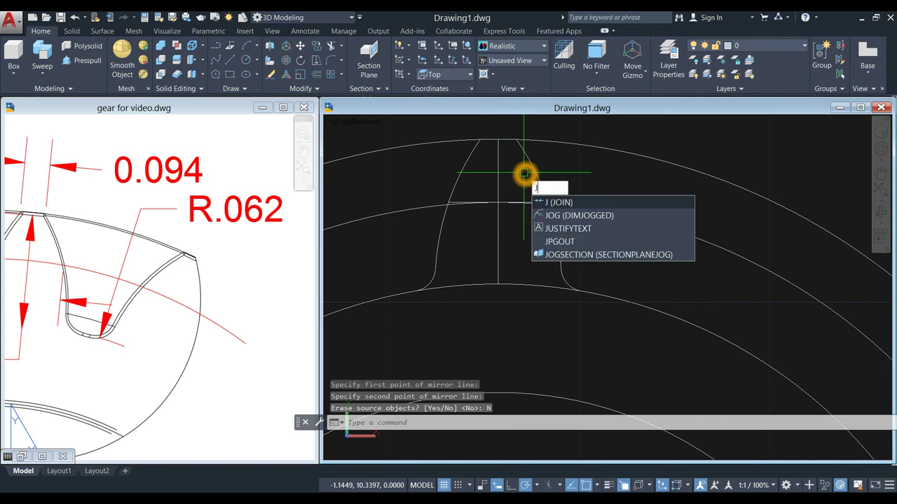
key(Return)
click(403, 130)
click(626, 333)
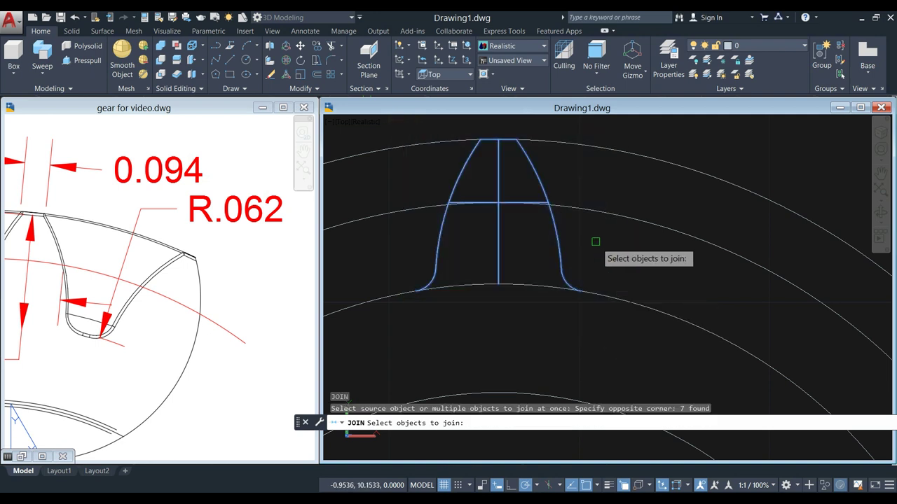
key(Return)
Step: Delete the vertical centre line and the horizontal tooth thickness line inside the tooth profile
click(506, 266)
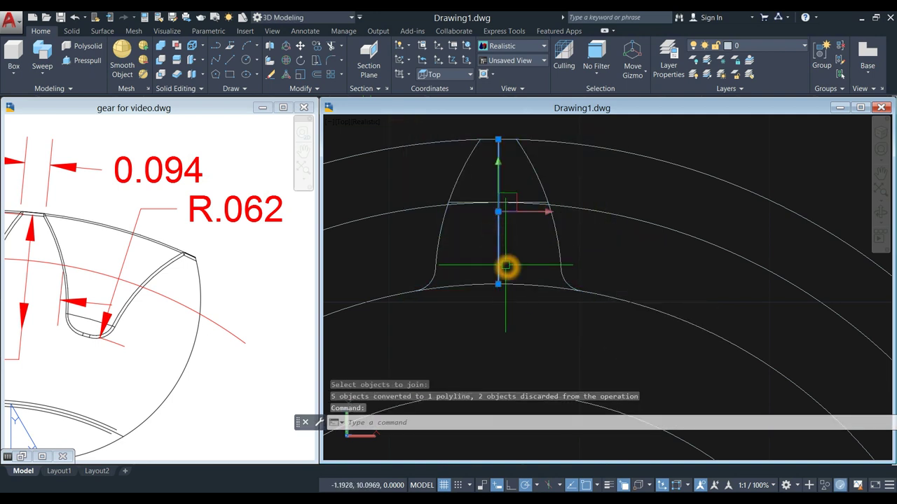
key(Delete)
scroll(465, 200, up, 5)
click(456, 203)
click(455, 236)
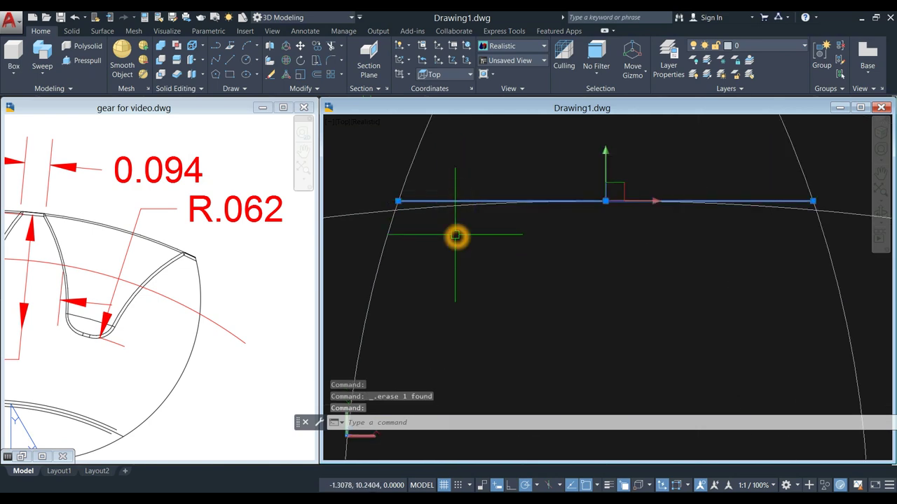
key(Delete)
mouse_move(468, 236)
middle_down()
mouse_move(464, 368)
mouse_move(423, 484)
middle_up()
scroll(423, 482, down, 1)
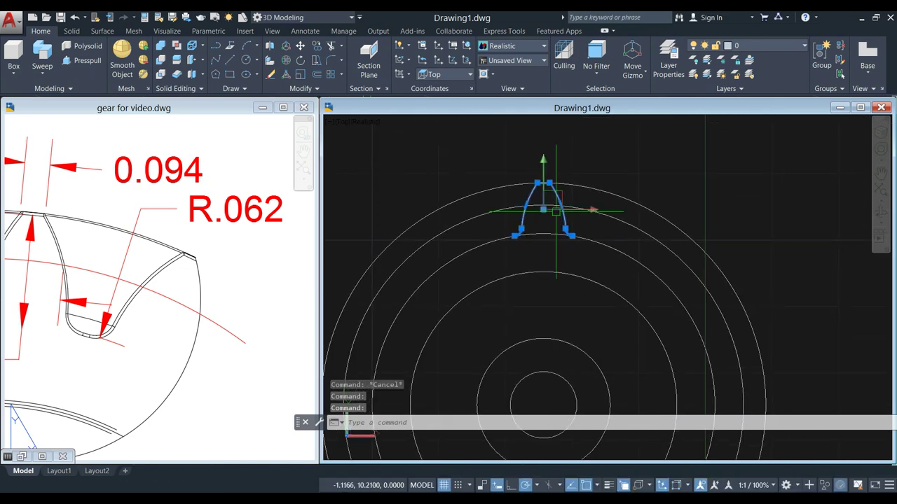
key(Escape)
Step: Create a polar array of the tooth polyline centred on the common centre of the concentric circles
middle_drag(554, 248, 544, 211)
scroll(548, 223, down, 4)
middle_click(547, 222)
scroll(545, 201, up, 2)
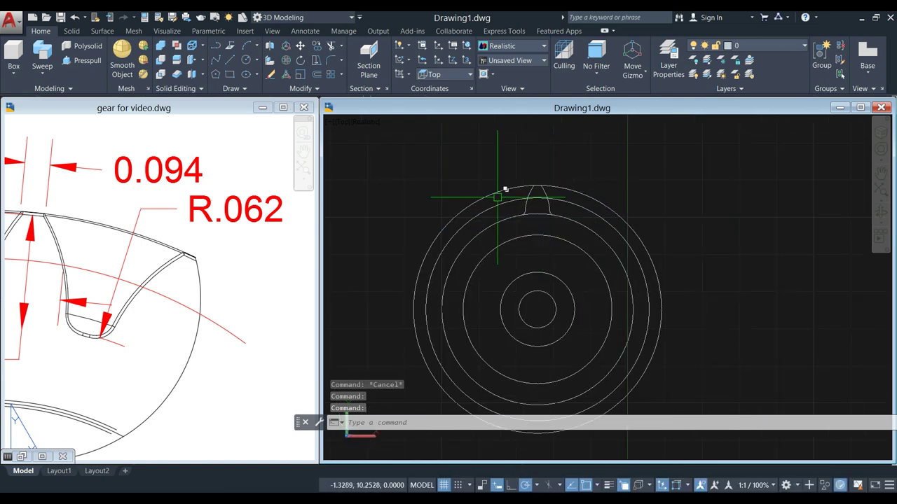
click(306, 219)
scroll(306, 219, down, 6)
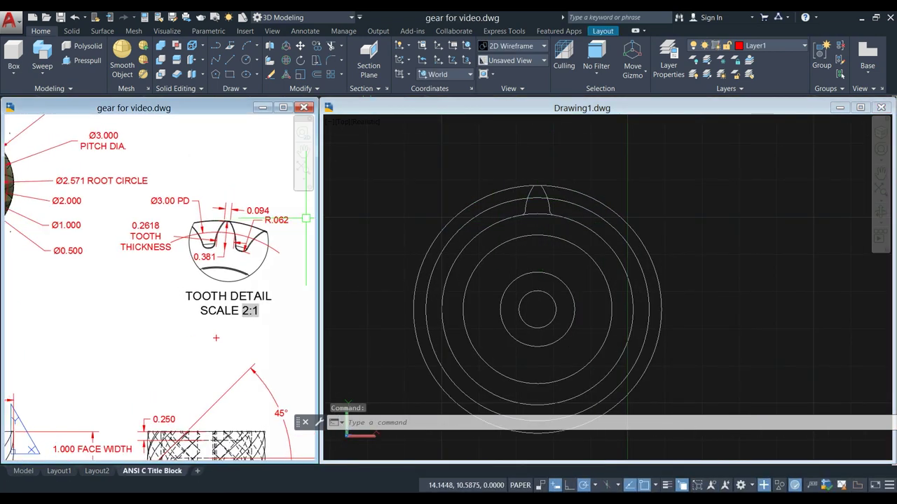
click(524, 259)
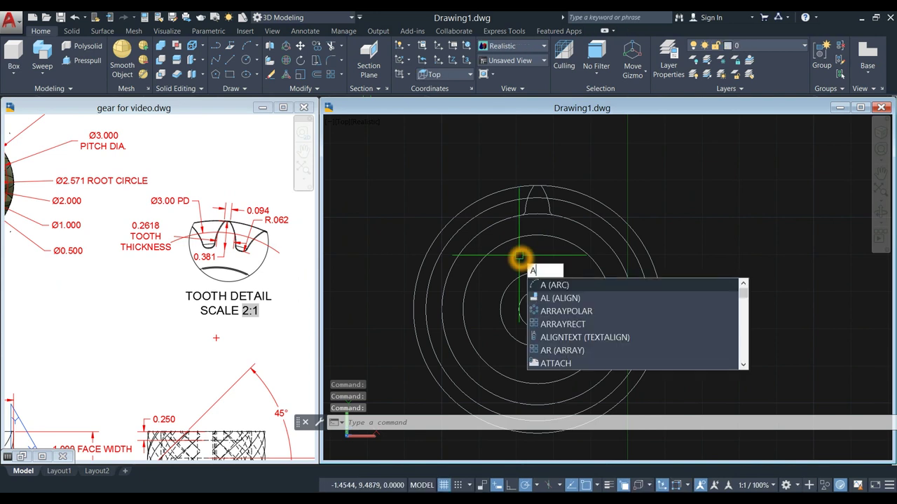
key(Down)
key(Down)
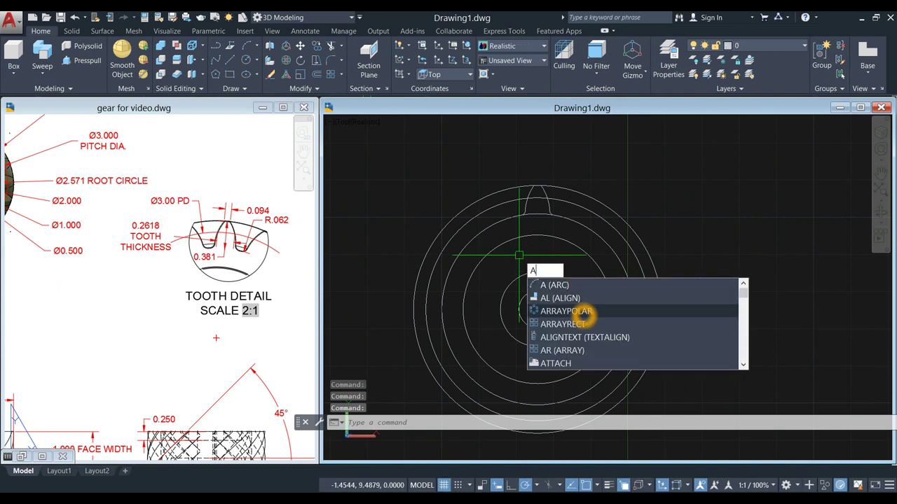
click(567, 311)
click(551, 205)
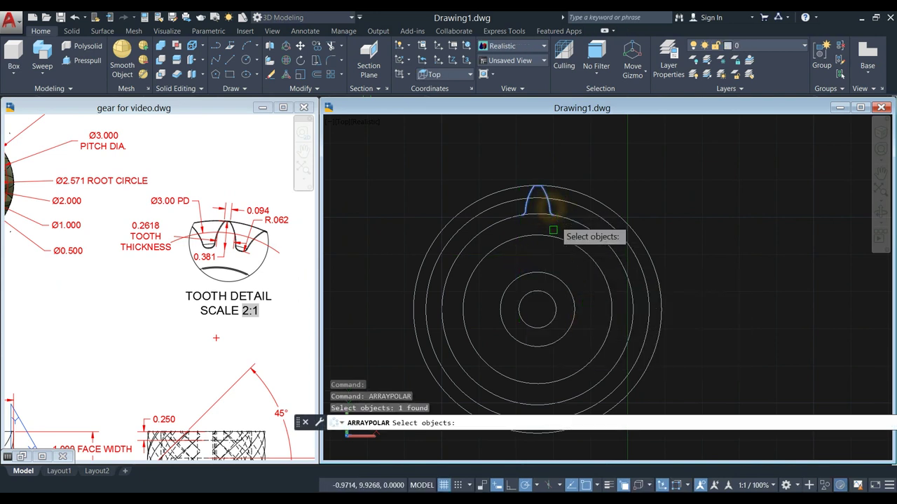
right_click(532, 248)
right_click(532, 248)
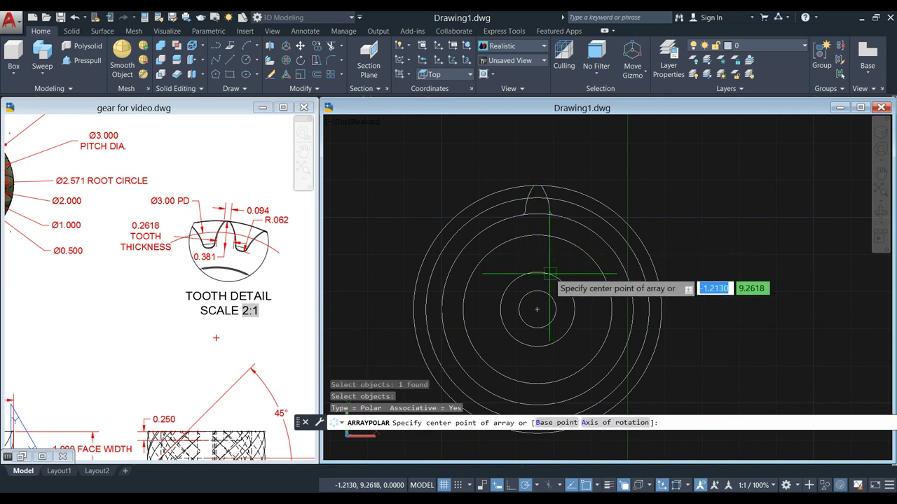
click(537, 309)
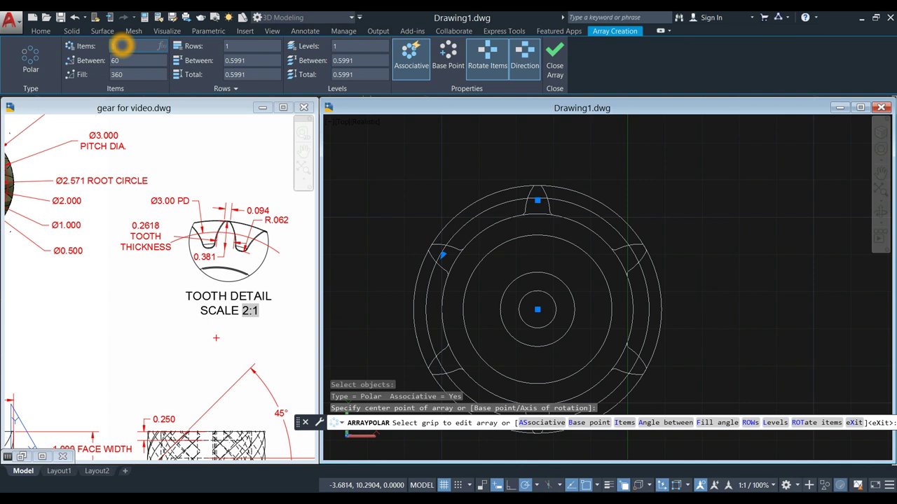
Step: Set the polar array to 18 items over the full circle and finish the array
click(120, 46)
text(18)
key(Return)
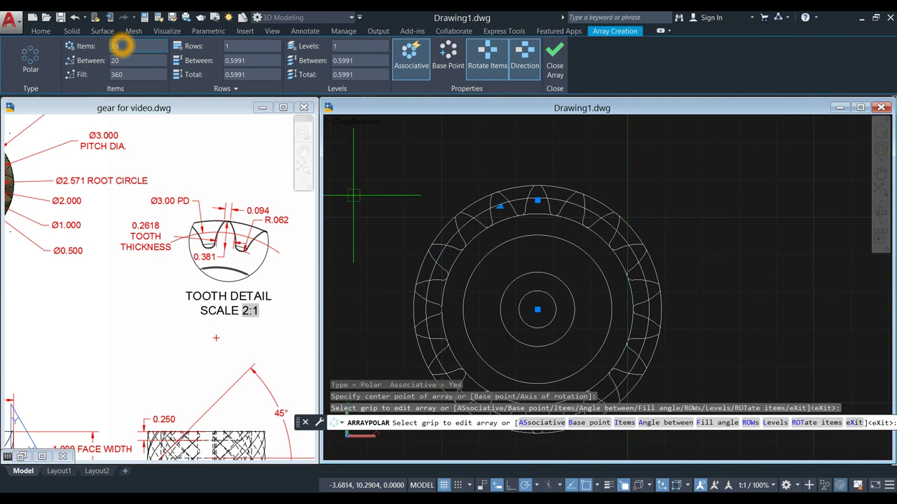
right_click(449, 170)
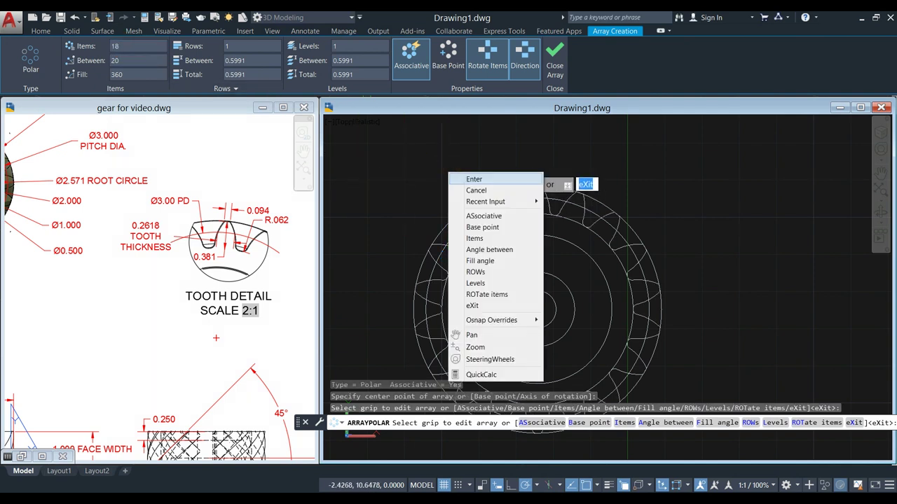
click(472, 178)
middle_drag(464, 171, 462, 191)
key(Escape)
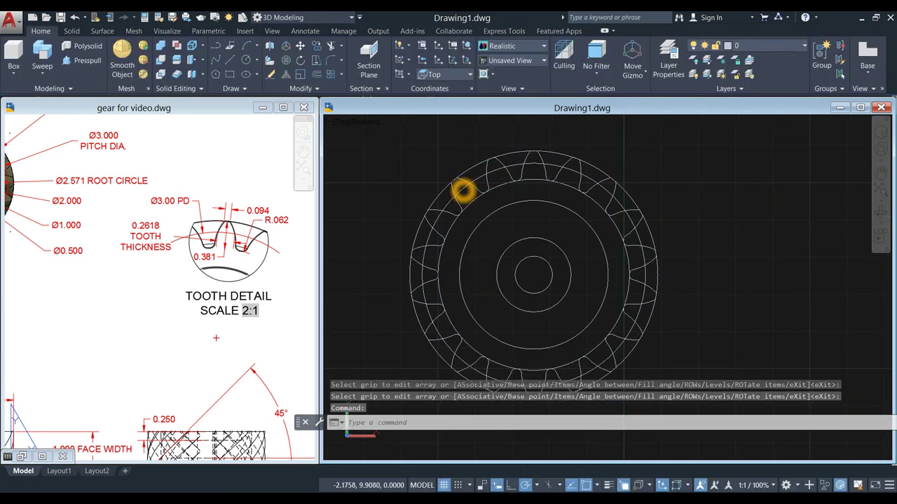
Step: Trim away the root circle arcs beneath the teeth all around the gear, leaving only the short arcs between neighbouring teeth
scroll(445, 184, up, 2)
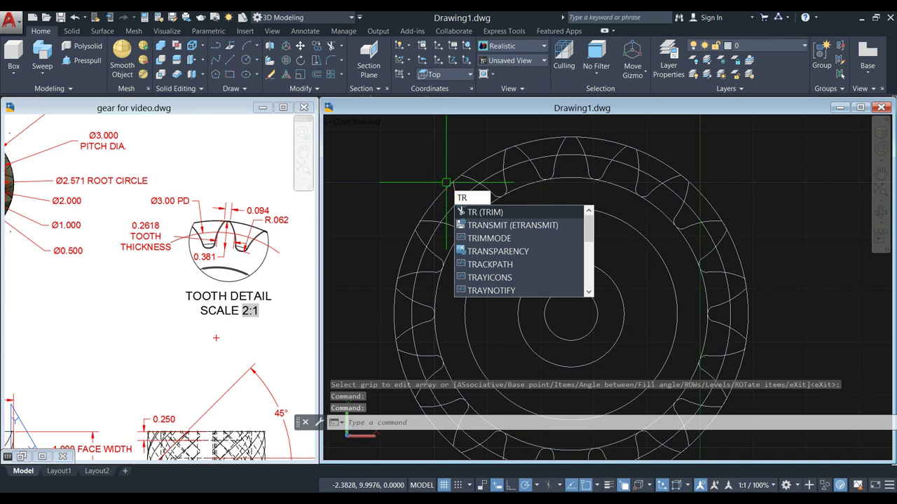
key(Return)
key(Return)
scroll(495, 199, up, 1)
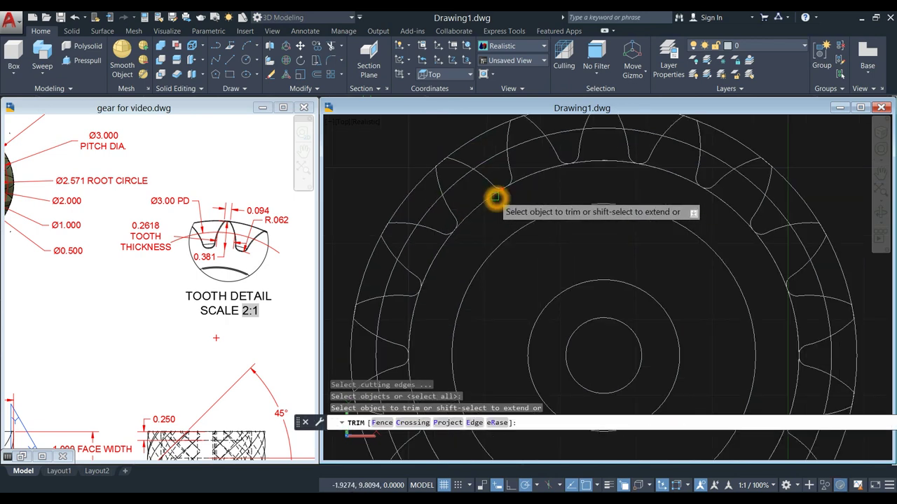
click(494, 196)
click(544, 174)
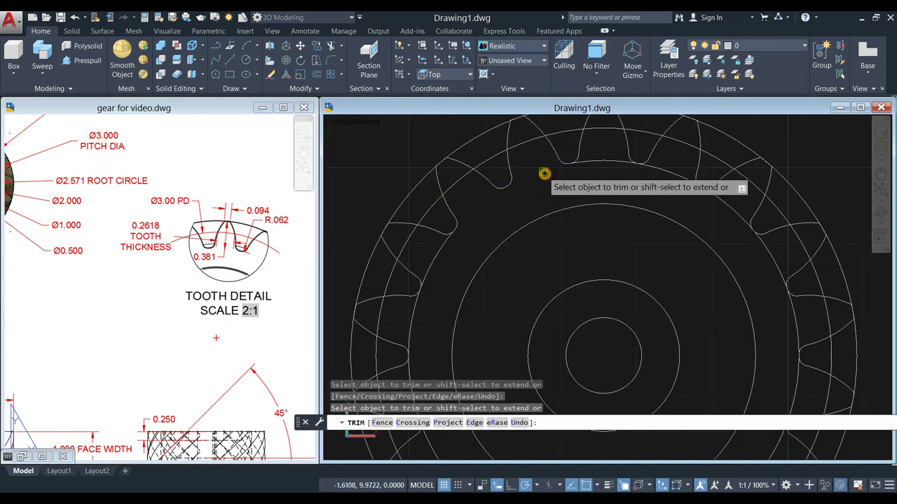
middle_drag(580, 181, 497, 197)
click(528, 176)
click(581, 188)
click(638, 218)
middle_drag(646, 247, 533, 198)
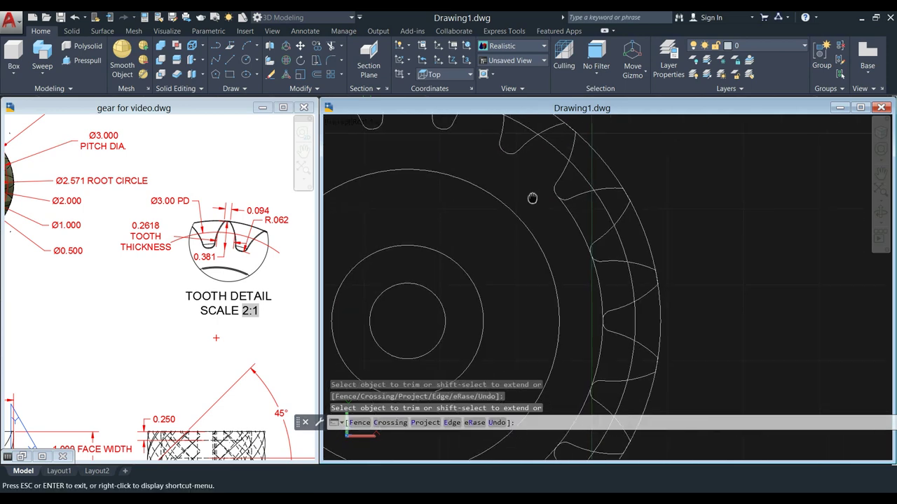
scroll(535, 197, down, 1)
click(556, 204)
click(574, 253)
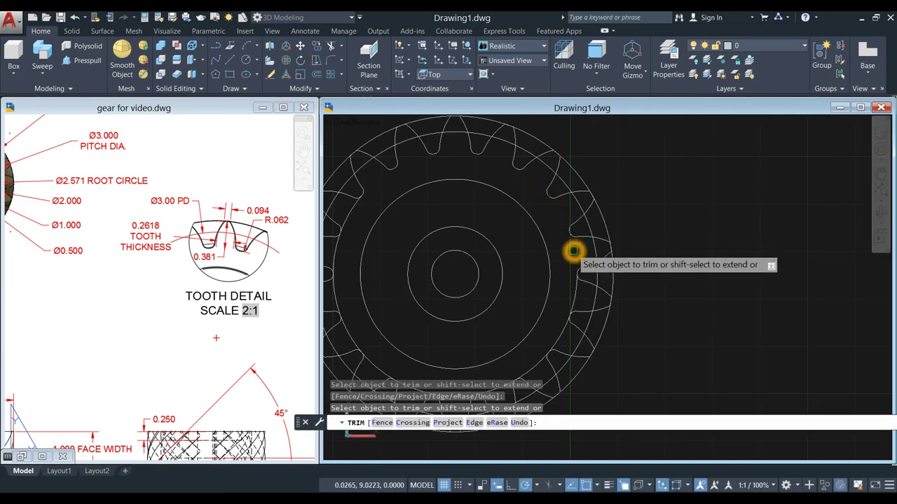
click(571, 297)
middle_drag(581, 319, 624, 257)
click(606, 273)
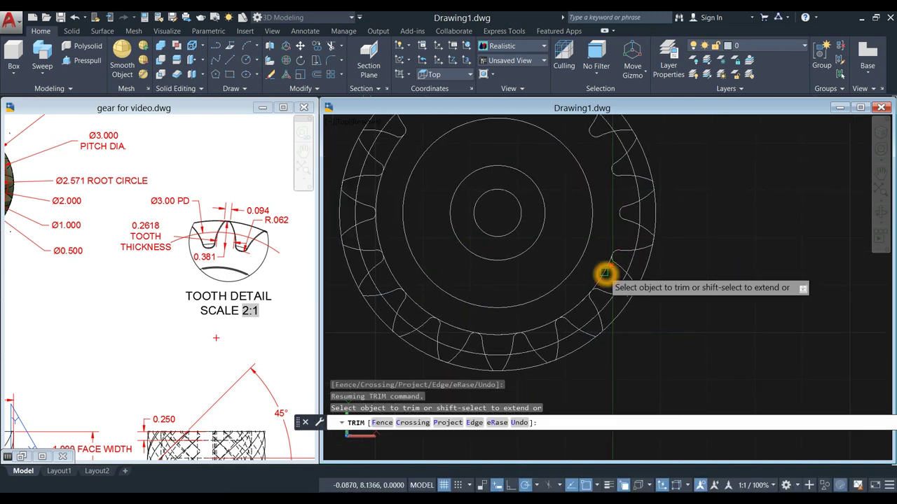
click(573, 309)
click(453, 324)
click(426, 310)
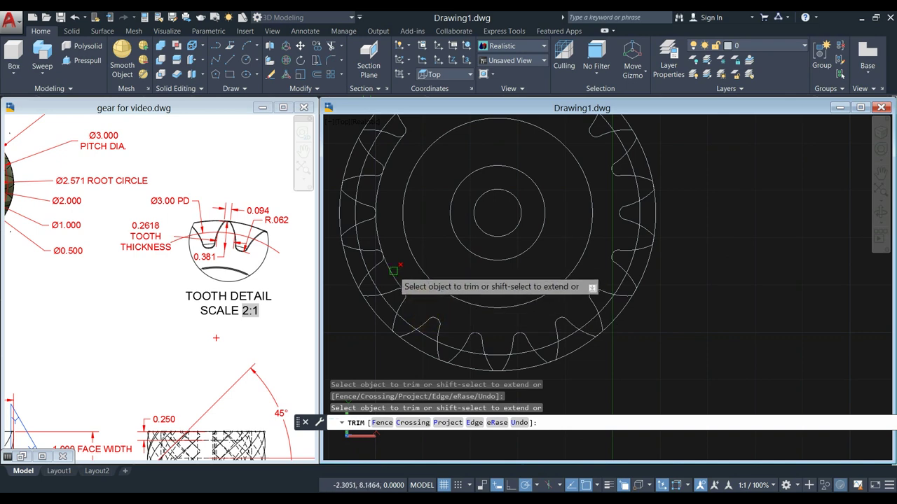
click(394, 273)
click(377, 226)
click(391, 152)
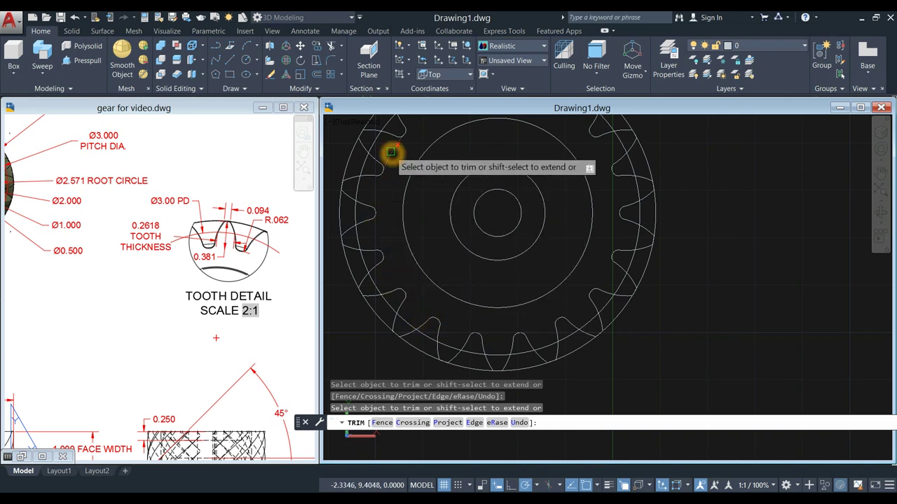
scroll(477, 224, down, 2)
middle_drag(476, 224, 479, 239)
right_click(363, 150)
click(387, 156)
Step: Explode the polar array into individual tooth polylines
scroll(384, 156, up, 3)
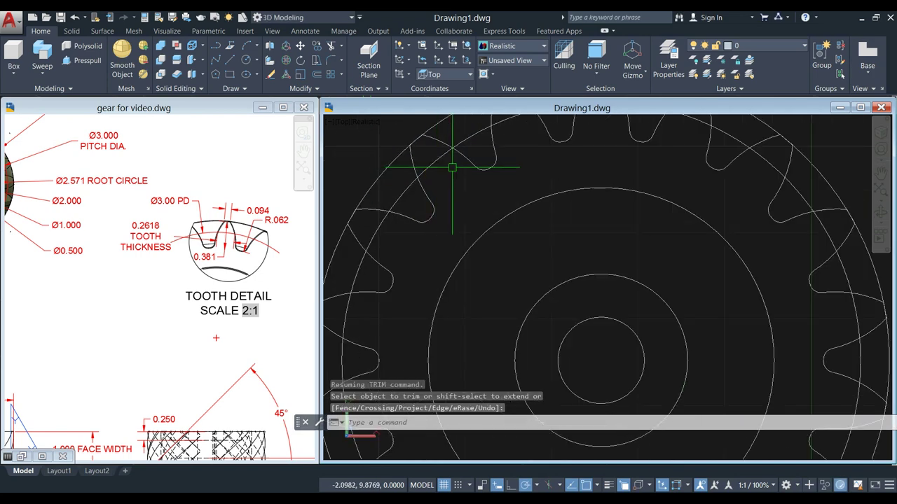
key(Return)
click(473, 165)
scroll(475, 192, down, 3)
scroll(474, 192, up, 3)
key(Escape)
scroll(475, 188, up, 2)
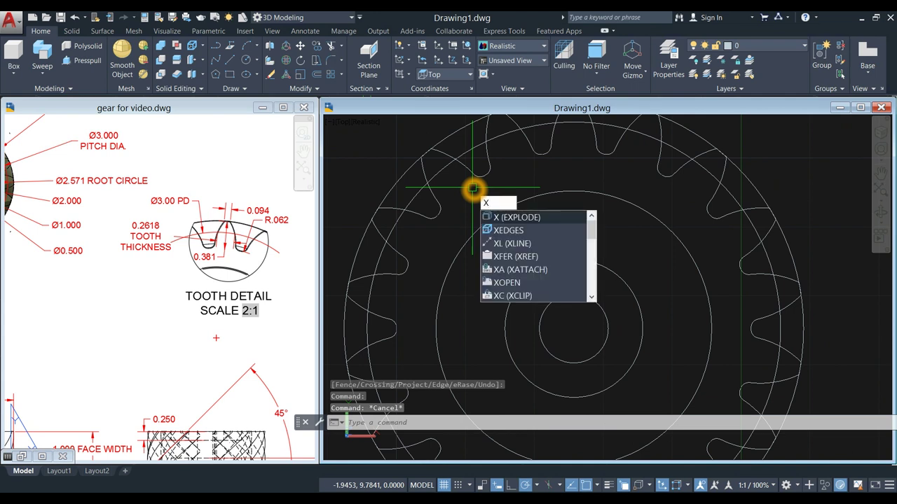
key(Return)
click(457, 165)
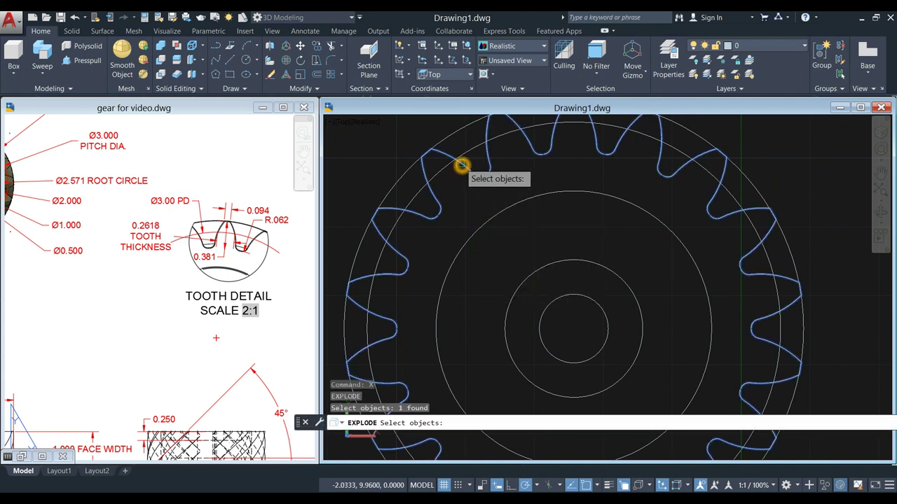
right_click(456, 192)
Step: Examine where a tooth's root fillet meets the remaining root circle arc between two teeth
scroll(484, 181, up, 5)
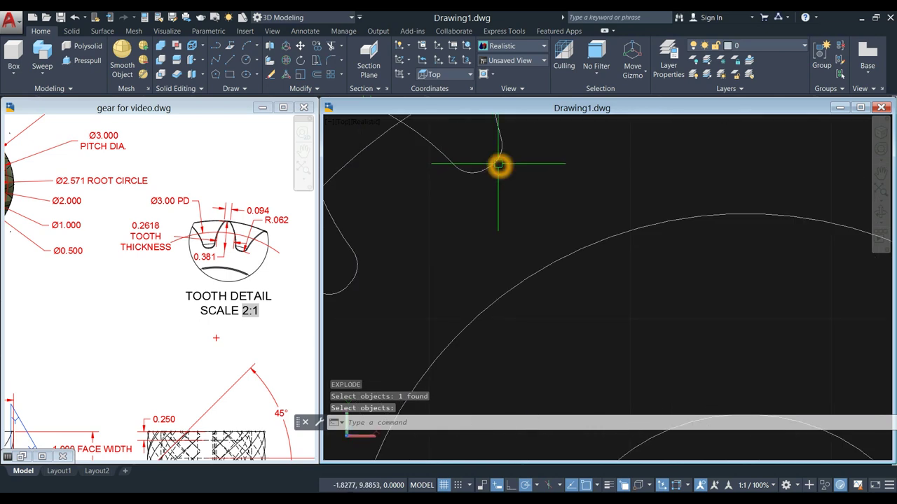
scroll(484, 182, up, 2)
middle_drag(482, 184, 465, 260)
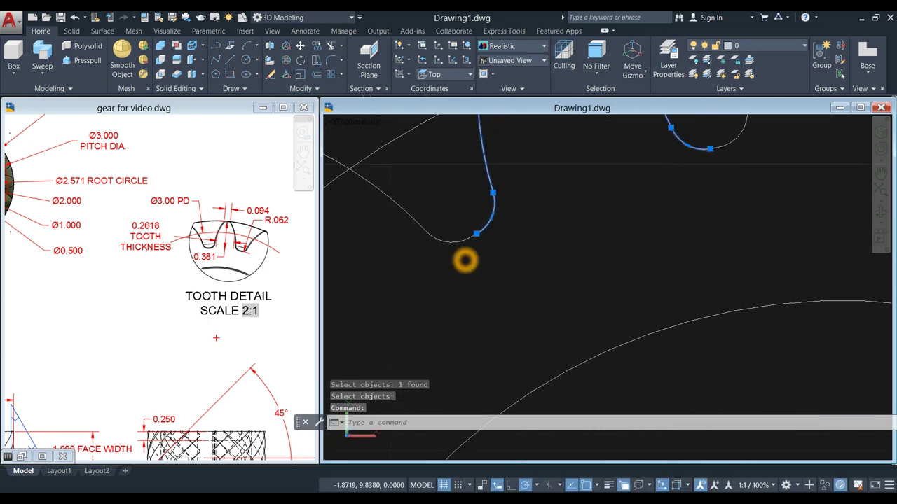
key(Escape)
scroll(469, 242, up, 2)
click(480, 234)
scroll(446, 269, down, 6)
key(Escape)
middle_drag(442, 271, 469, 206)
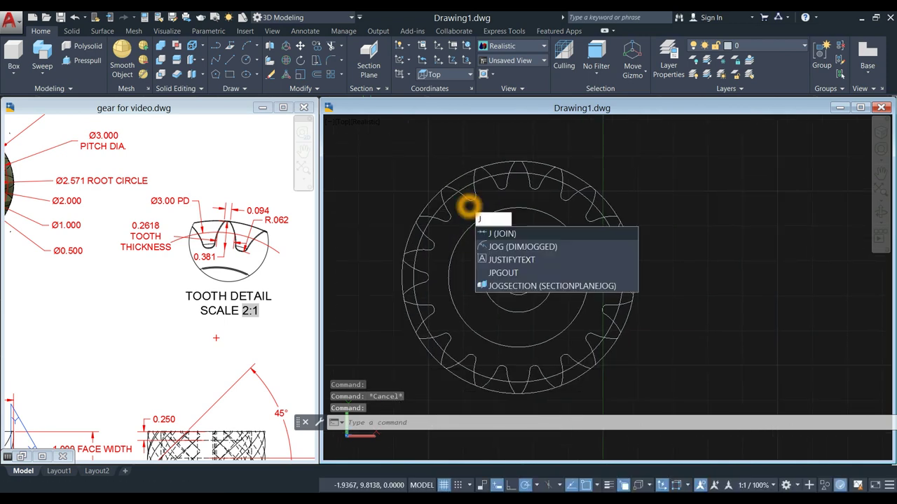
Step: Join the tooth polylines and root arcs by selecting the whole gear drawing, and check the resulting outline
text(J)
key(Return)
scroll(411, 185, down, 4)
click(387, 155)
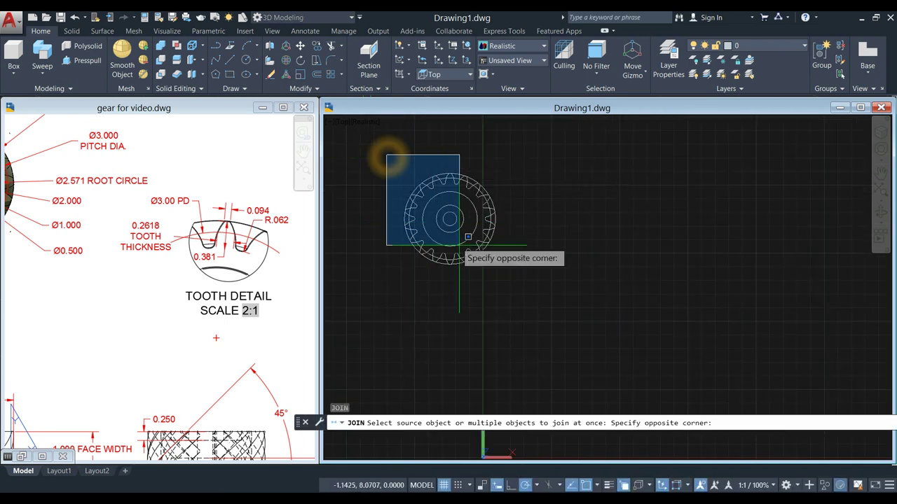
click(531, 308)
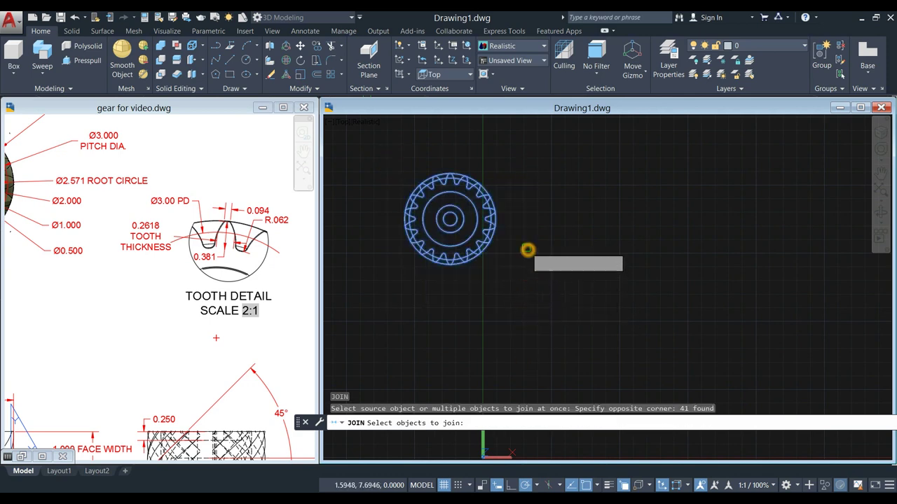
key(Return)
scroll(537, 254, up, 5)
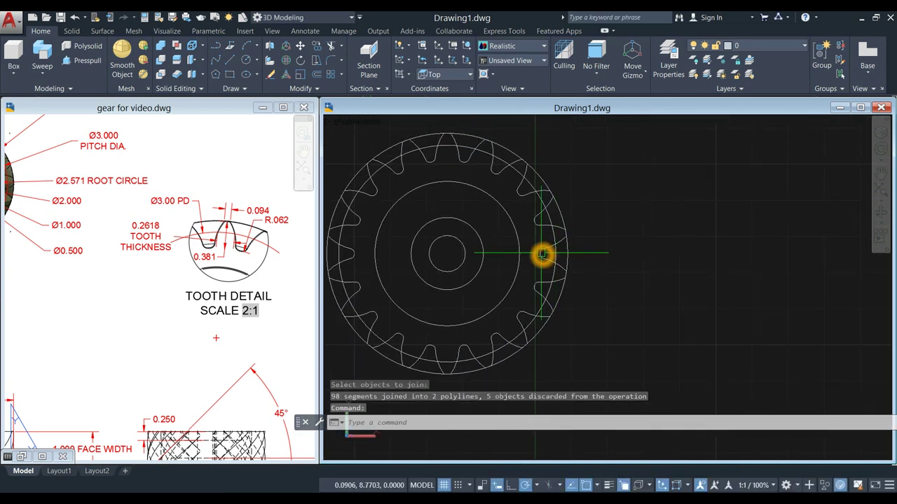
click(542, 254)
middle_drag(386, 214, 433, 234)
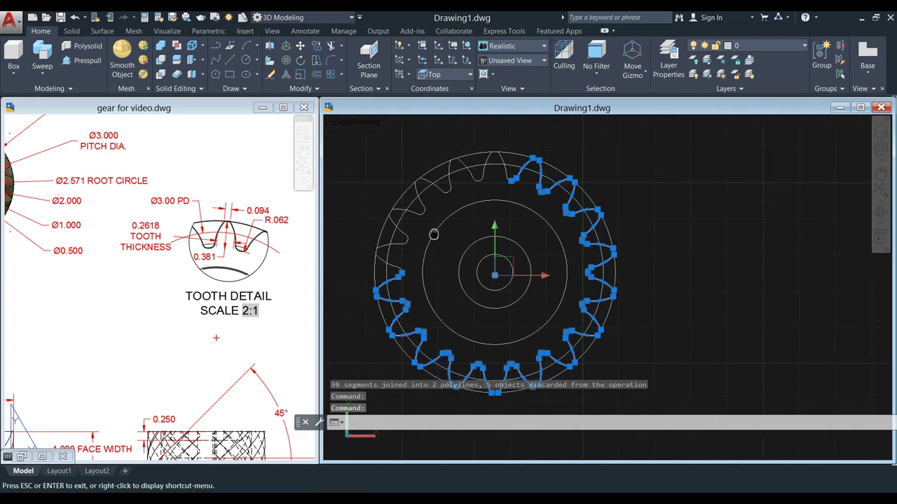
key(Escape)
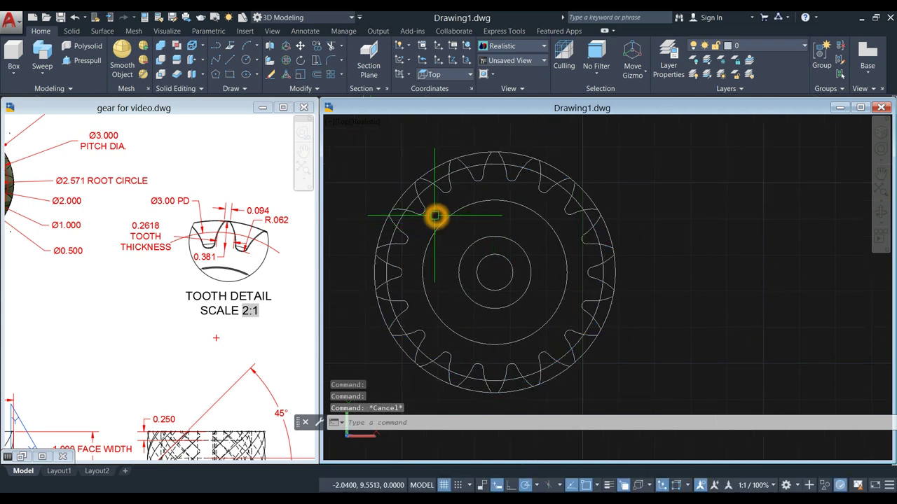
Step: Join the two remaining outline polylines into one continuous gear profile and check it
text(j)
key(Return)
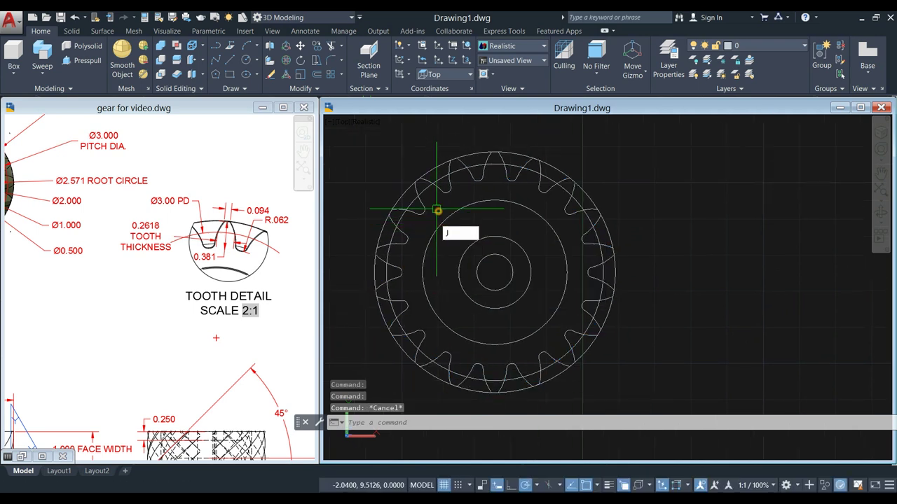
click(406, 304)
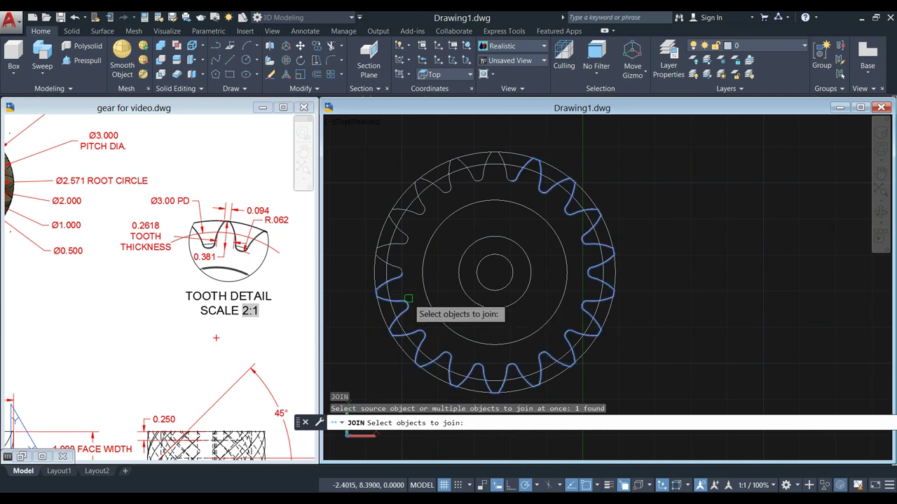
click(406, 242)
key(Return)
scroll(389, 263, up, 3)
click(413, 272)
scroll(439, 235, down, 8)
key(Escape)
Step: Switch the new gear drawing to the SW Isometric view
click(376, 154)
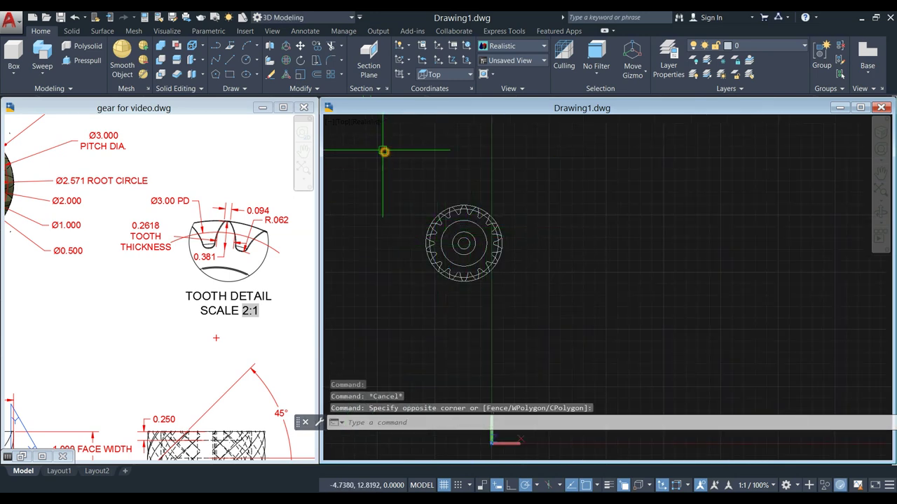
click(342, 121)
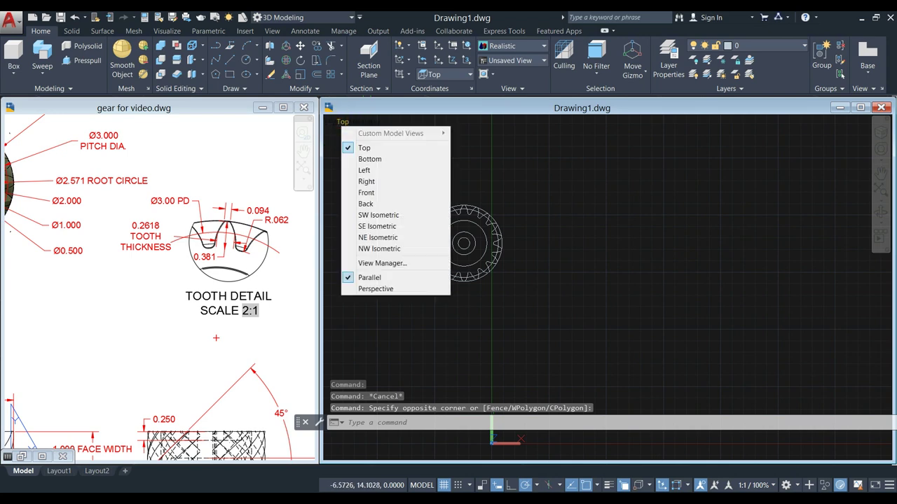
click(377, 216)
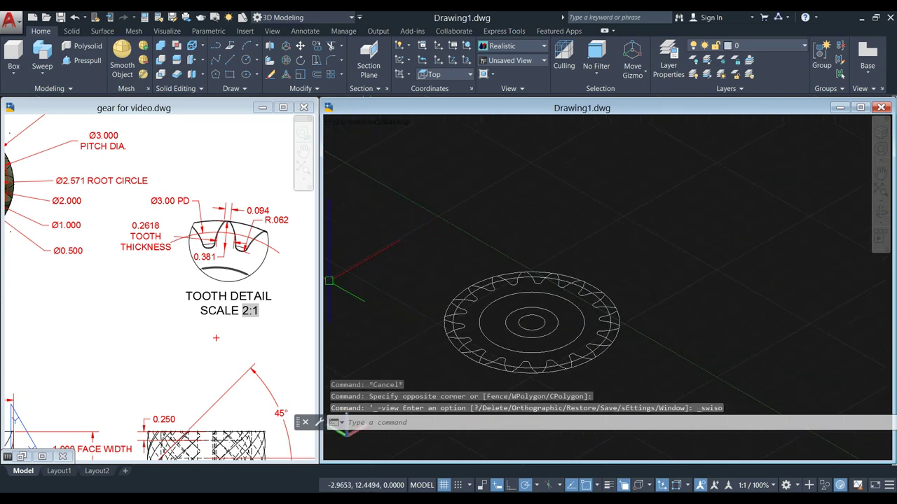
Step: Examine the face width and helix angle dimensions in the side views of the reference drawing, then return to the new gear drawing
click(220, 340)
scroll(267, 252, down, 6)
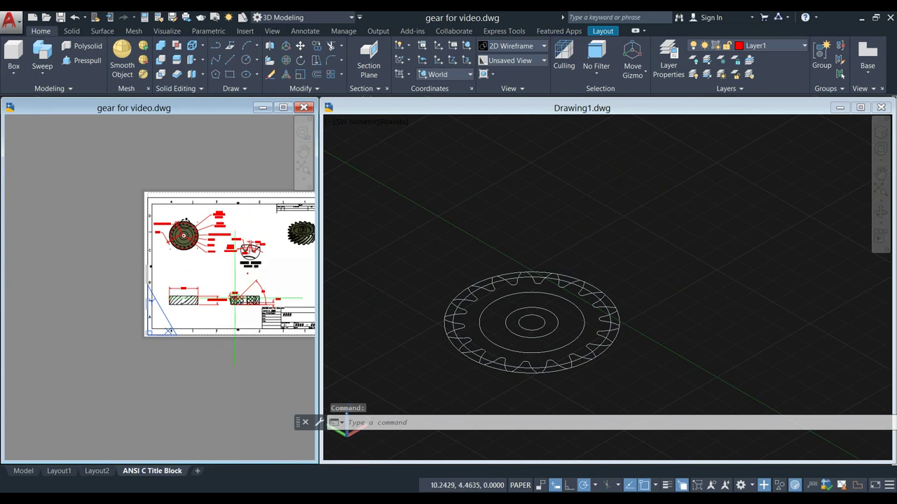
scroll(238, 298, up, 5)
middle_drag(234, 304, 237, 320)
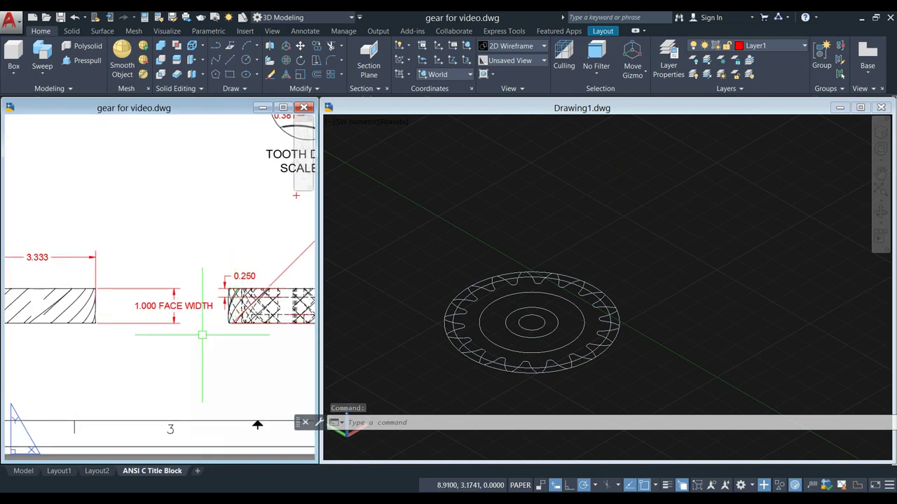
scroll(157, 317, up, 2)
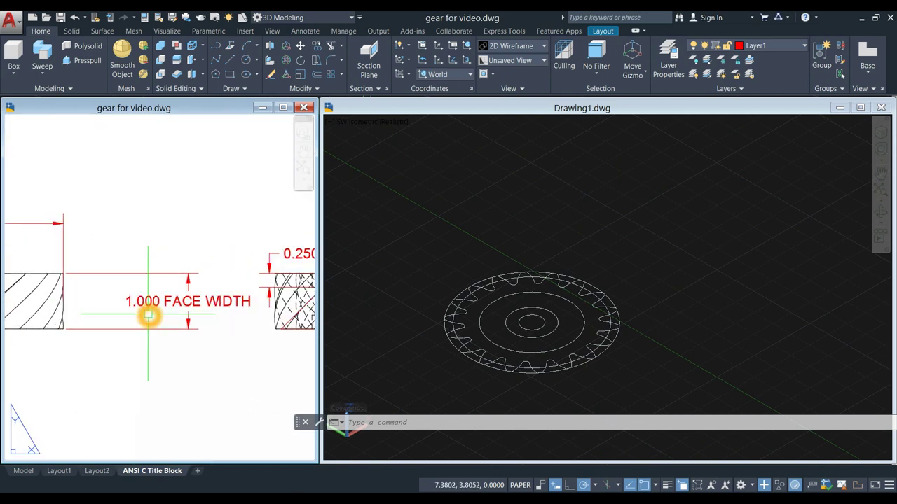
click(340, 297)
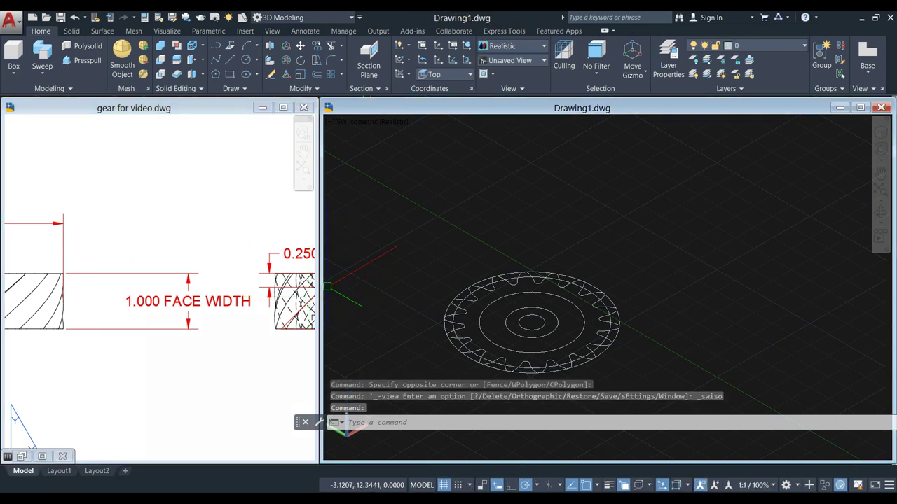
click(169, 242)
scroll(170, 242, down, 3)
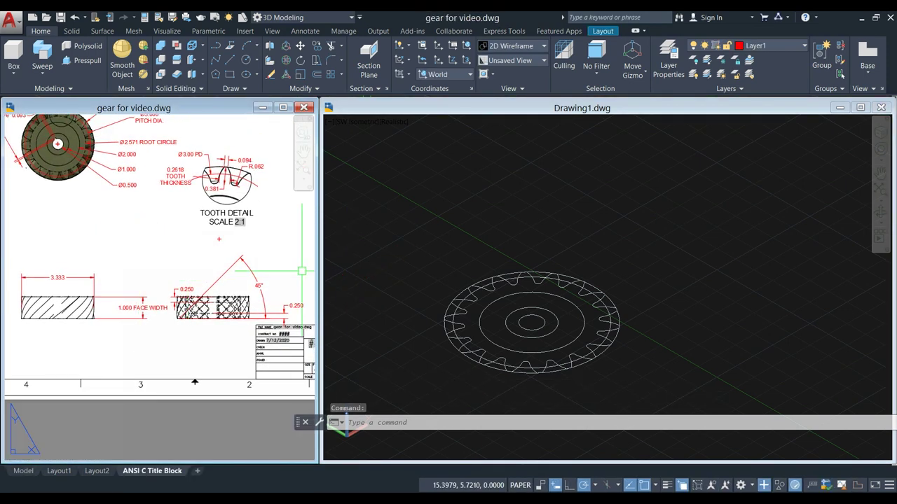
click(412, 235)
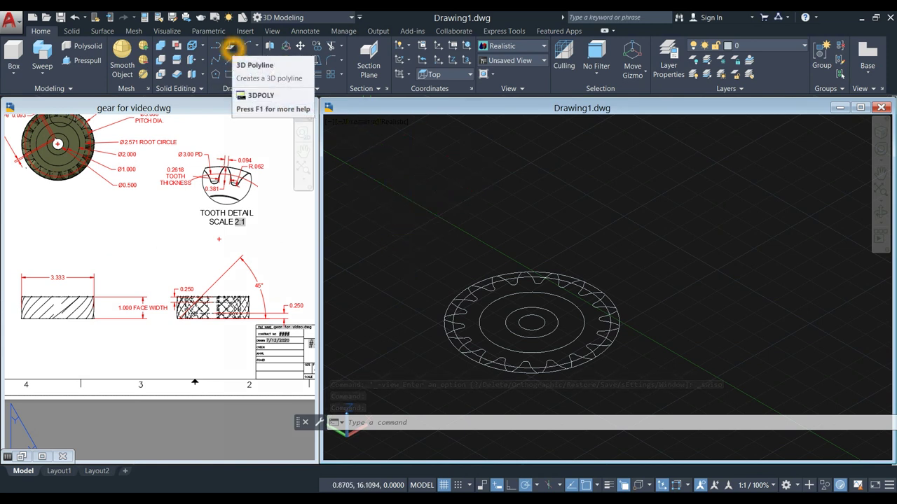
Step: Try to draw a vertical 3D polyline 1 unit long from the centre of the gear
click(231, 46)
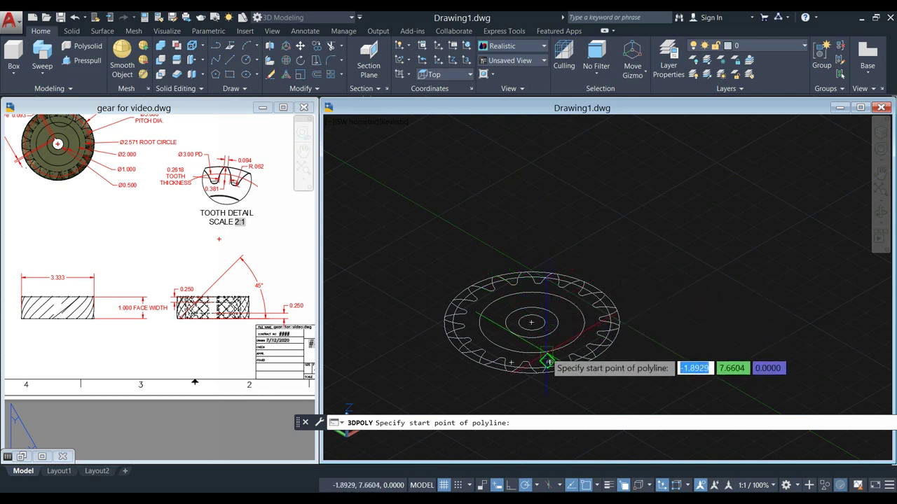
scroll(522, 315, up, 4)
click(521, 309)
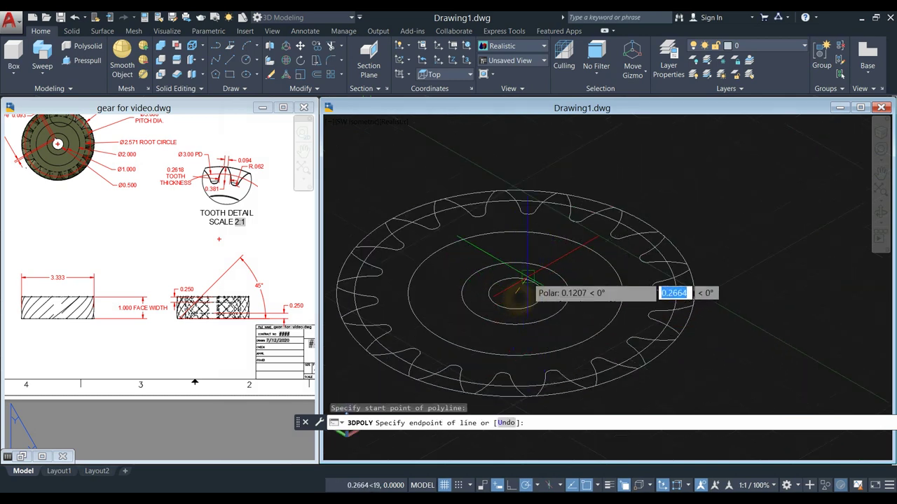
scroll(518, 231, down, 3)
click(514, 164)
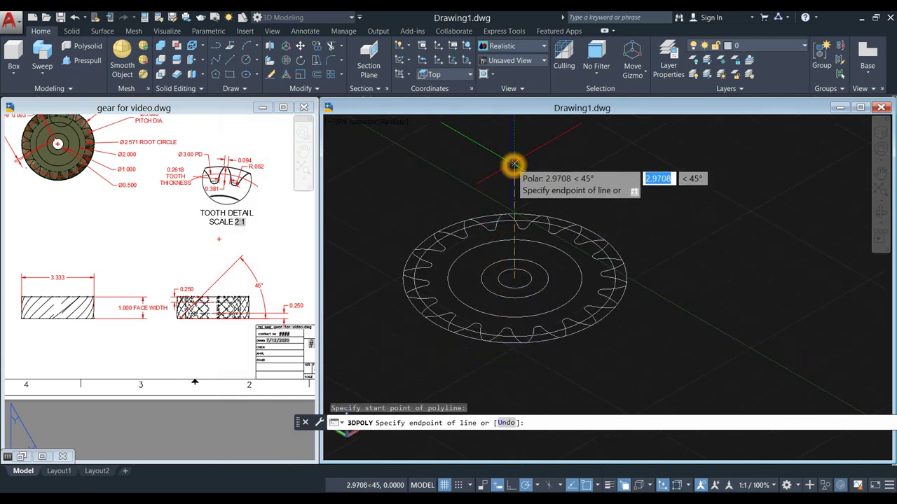
text(1)
key(Return)
right_click(545, 167)
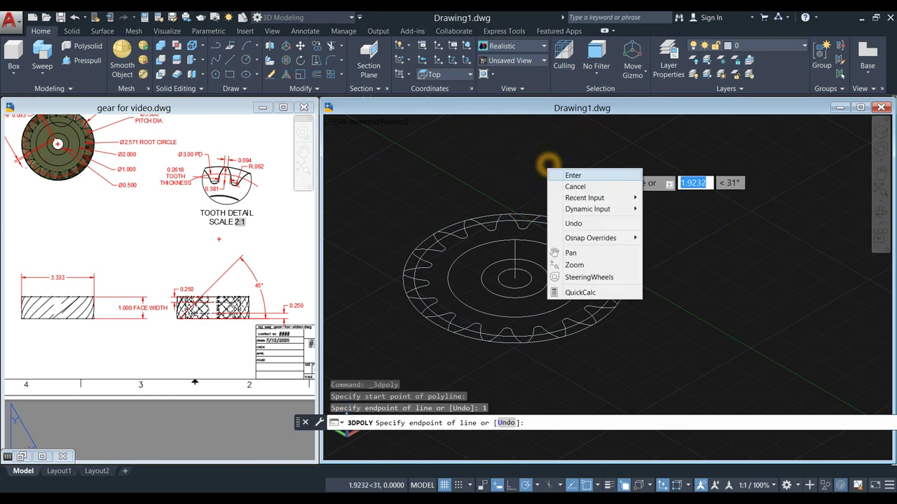
click(570, 175)
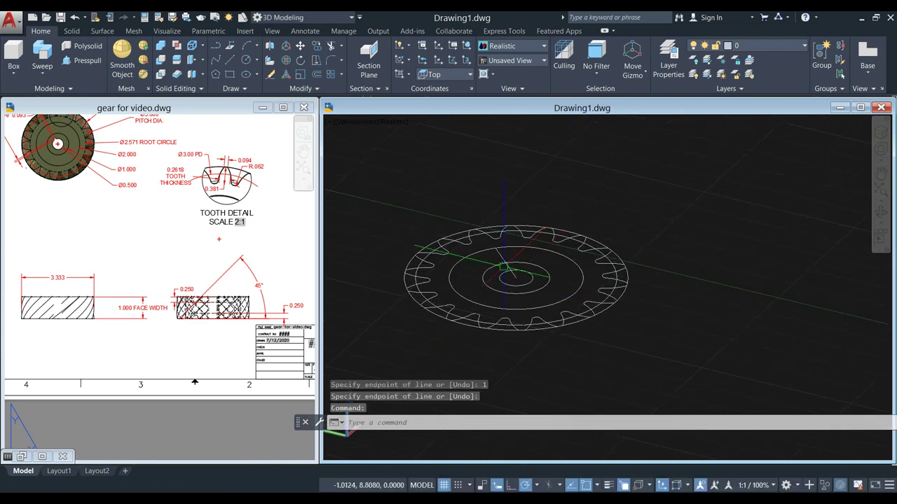
Step: Erase the 3D polyline drawn from the gear's centre
scroll(487, 259, up, 4)
click(515, 248)
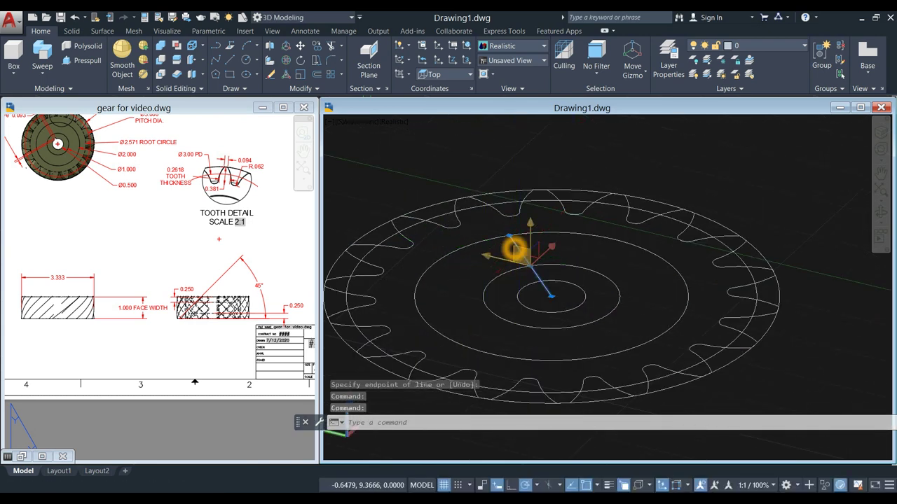
key(Delete)
Step: Draw a vertical line 1 unit long upward along the Z axis from the gear's centre
scroll(512, 248, down, 2)
mouse_move(512, 248)
shift+middle_down()
mouse_move(462, 270)
mouse_move(542, 292)
mouse_move(497, 276)
mouse_move(538, 293)
mouse_move(588, 261)
shift+middle_up()
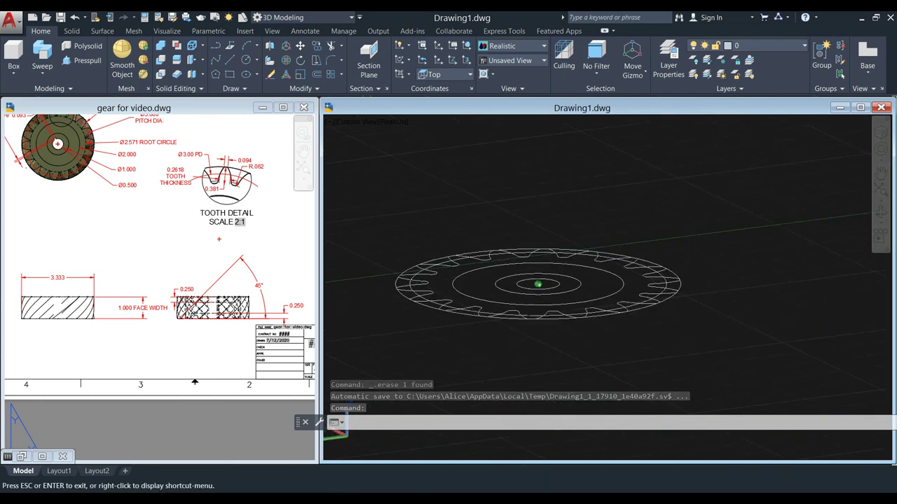
mouse_move(648, 270)
shift+middle_down()
mouse_move(661, 245)
mouse_move(641, 263)
shift+middle_up()
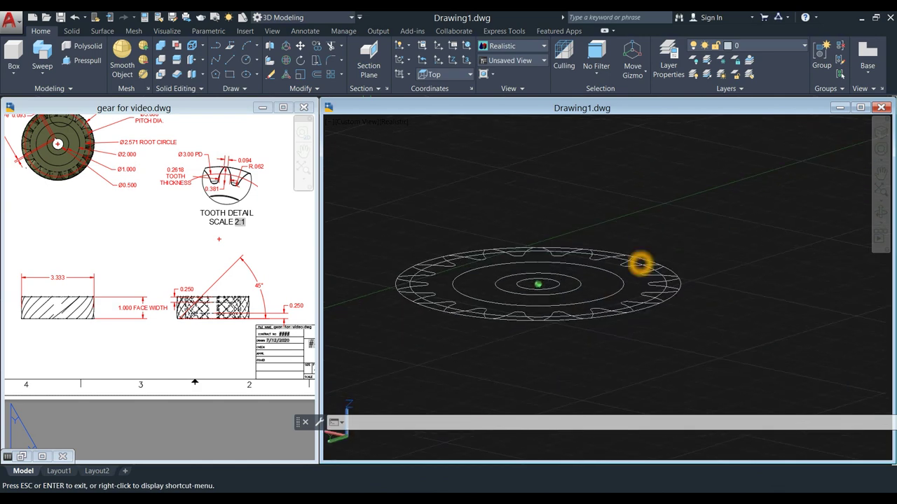
scroll(518, 275, up, 2)
shift+middle_drag(536, 270, 447, 201)
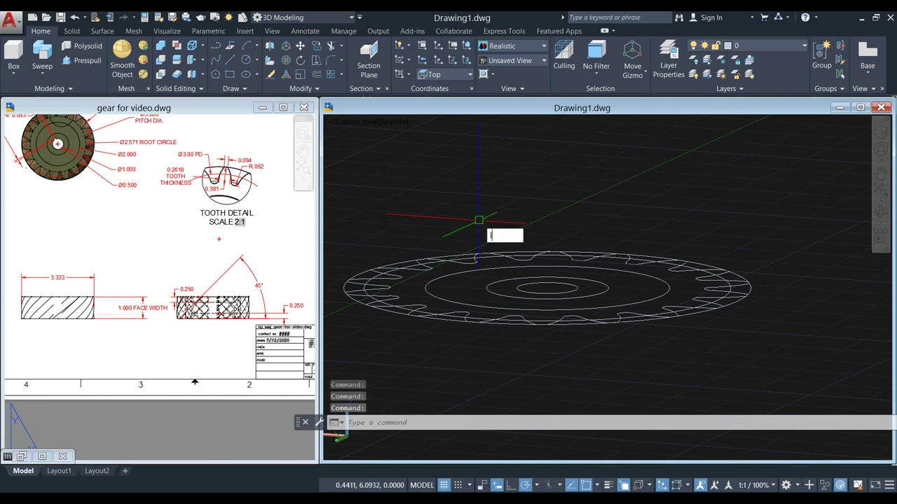
key(Return)
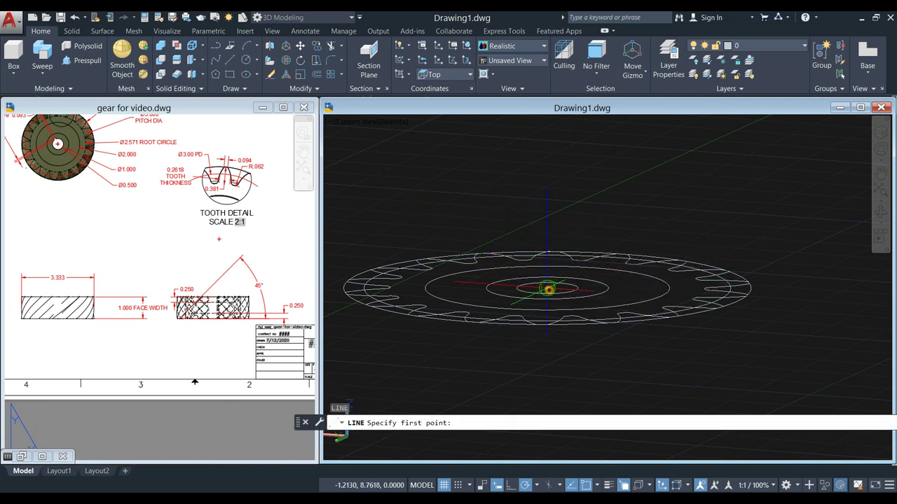
click(548, 288)
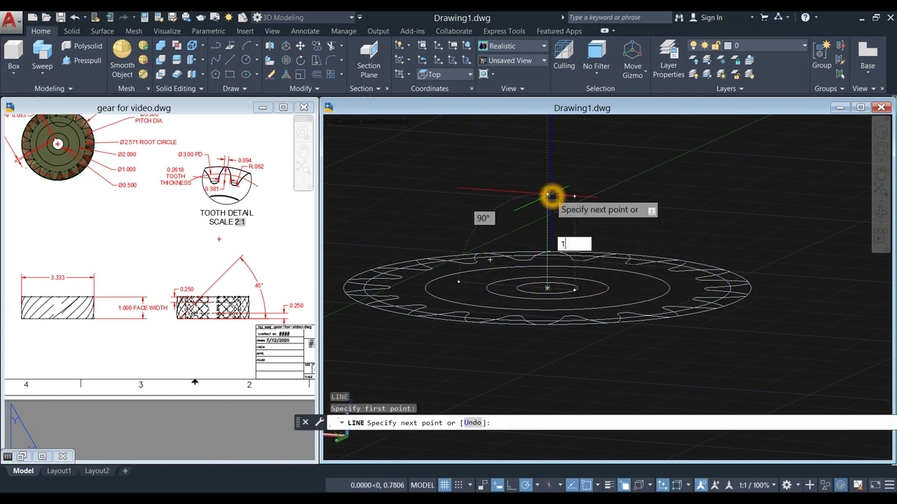
key(Return)
right_click(597, 190)
click(617, 196)
shift+middle_drag(593, 222, 481, 258)
scroll(518, 249, down, 2)
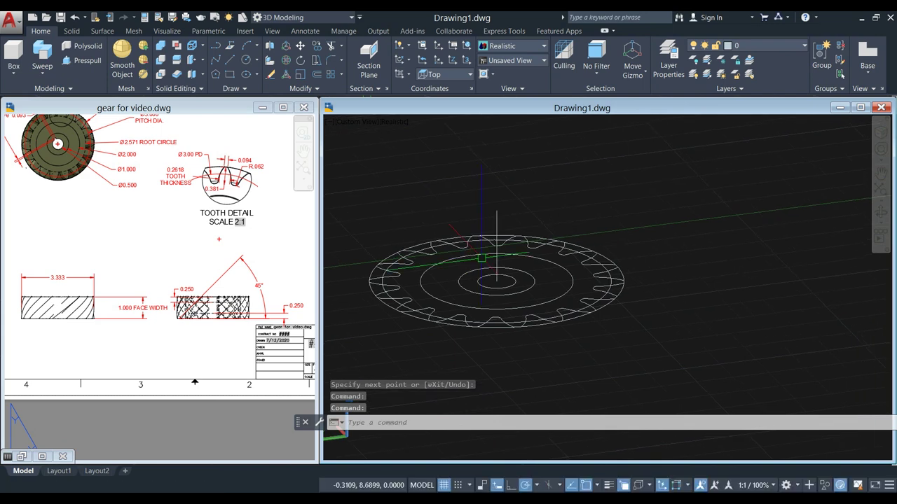
click(160, 280)
scroll(150, 260, down, 1)
middle_drag(150, 259, 158, 319)
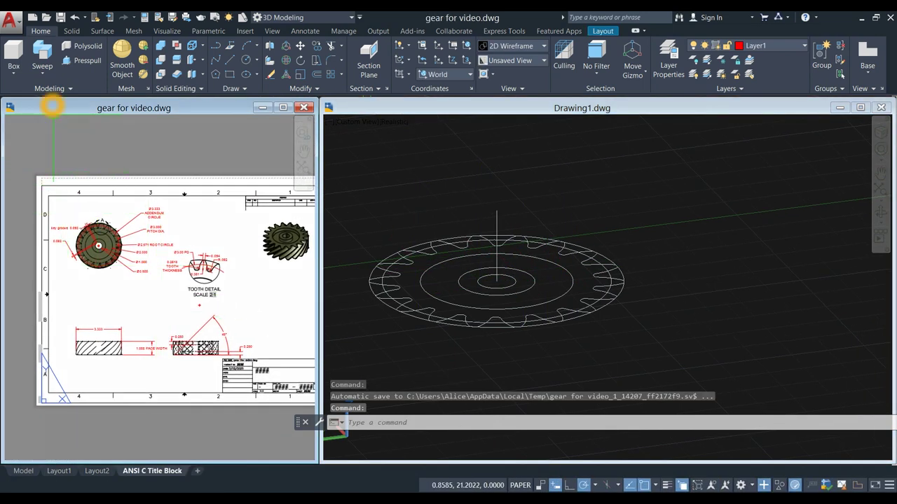
click(46, 71)
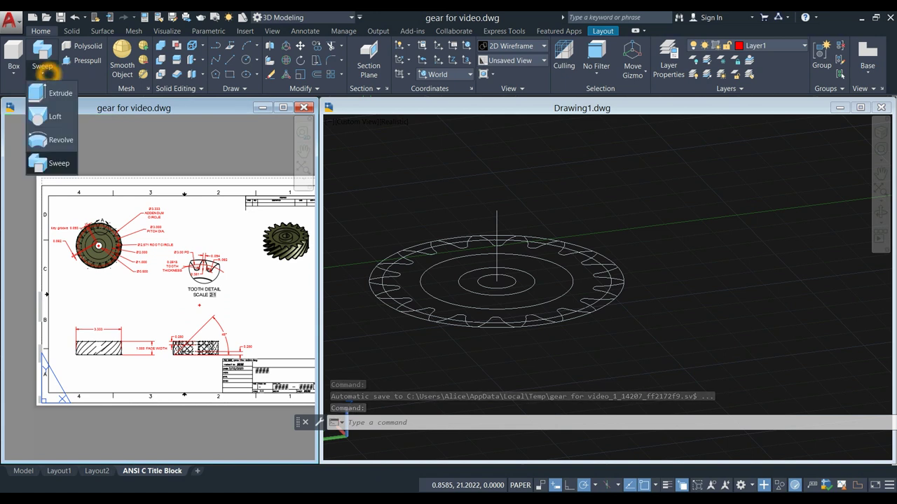
click(50, 162)
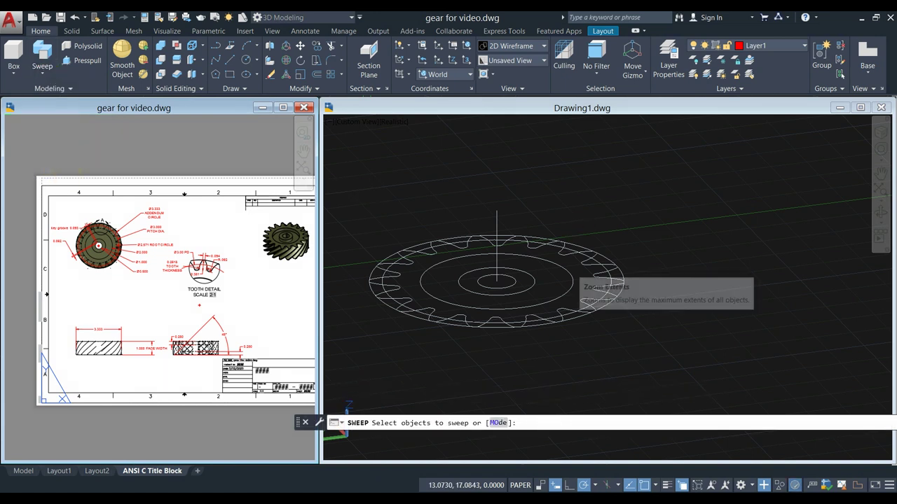
click(594, 277)
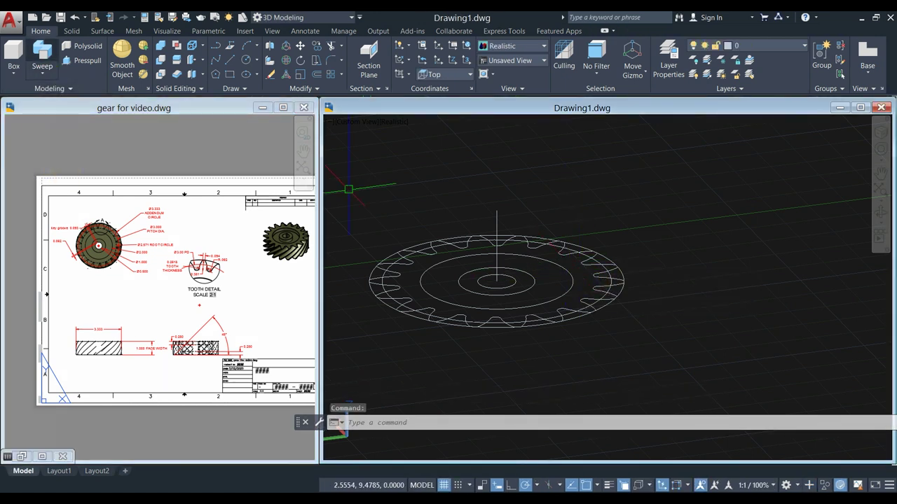
Step: Sweep the toothed gear profile along the vertical line with a twist angle of 45 degrees
click(52, 56)
scroll(565, 279, up, 4)
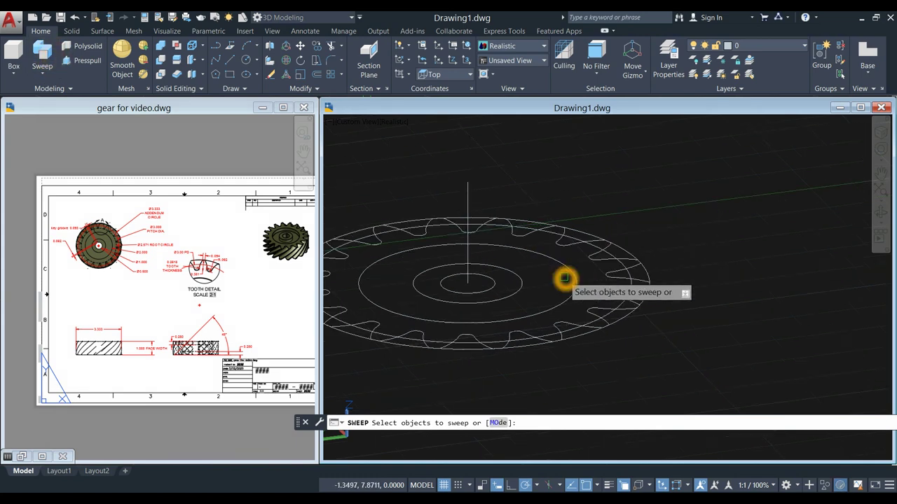
click(560, 232)
scroll(557, 249, down, 3)
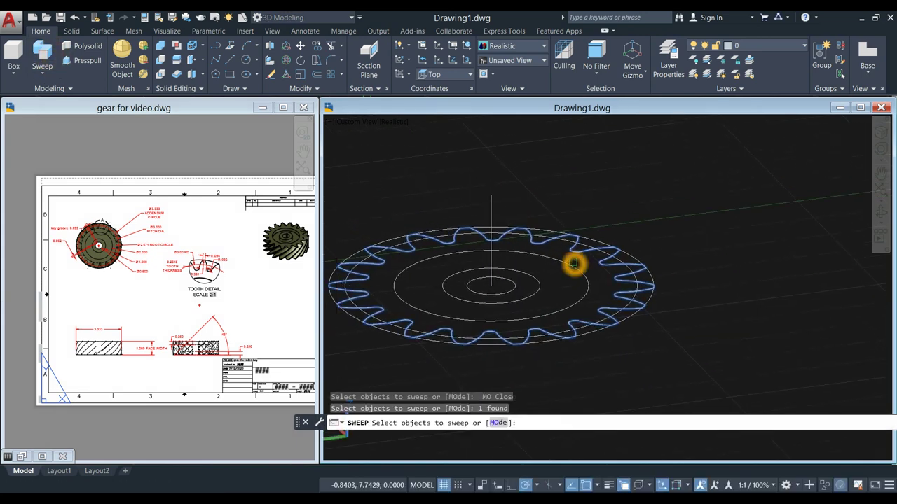
right_click(556, 196)
click(575, 203)
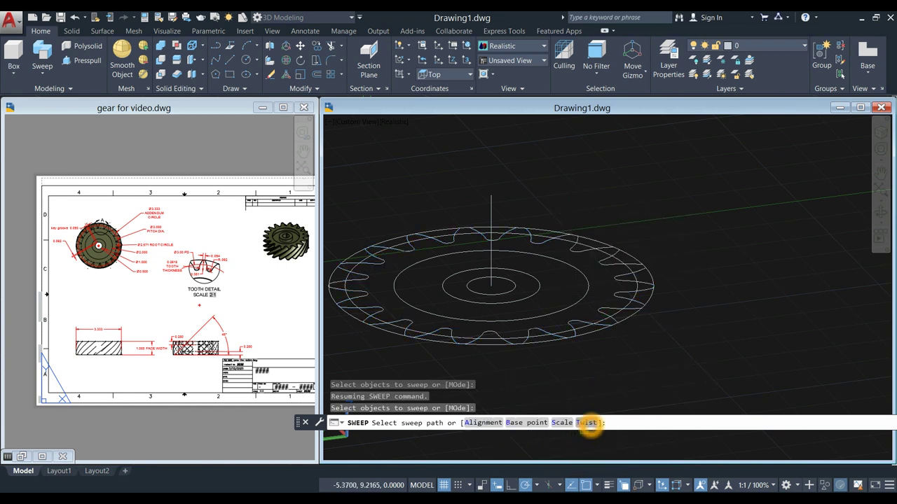
click(586, 422)
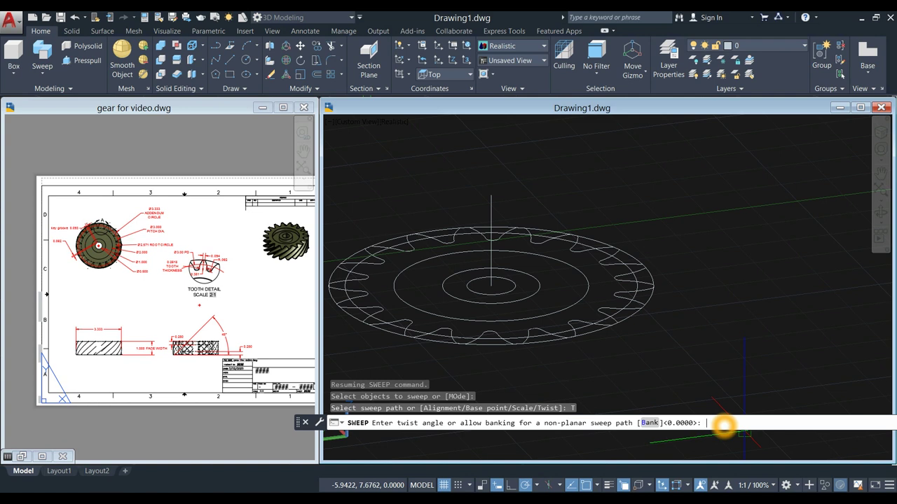
key(Return)
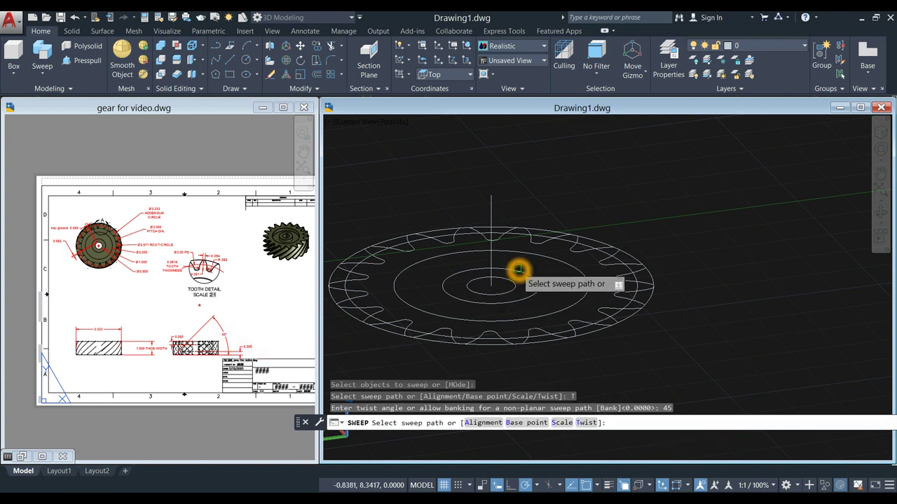
click(491, 265)
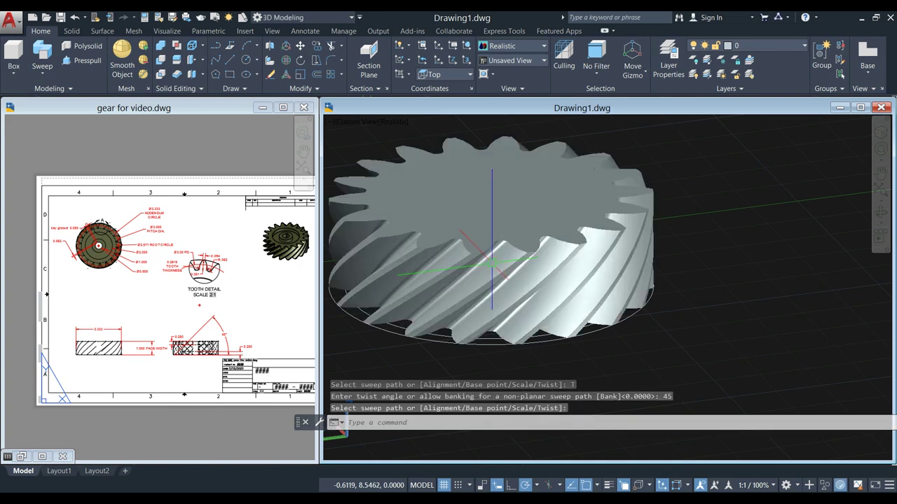
Step: Check the recess depth dimensions on the hidden-line side view of the reference gear
click(177, 358)
scroll(232, 343, up, 4)
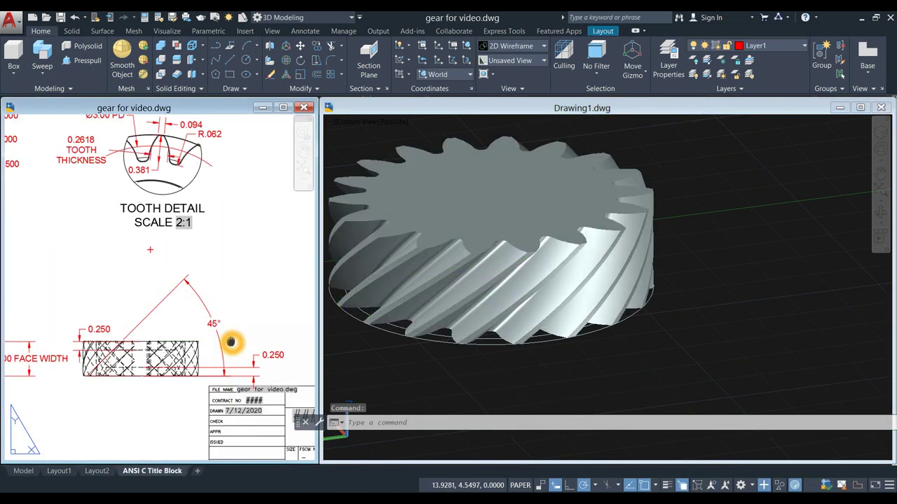
click(544, 379)
Step: Display the gear from its underside in the 2D Wireframe visual style
shift+middle_drag(533, 371, 419, 290)
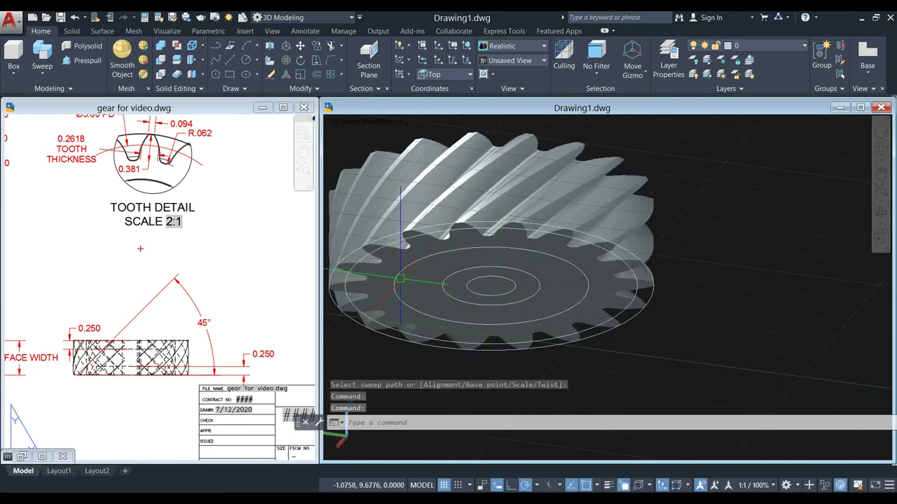
click(399, 275)
click(365, 98)
click(395, 122)
click(426, 146)
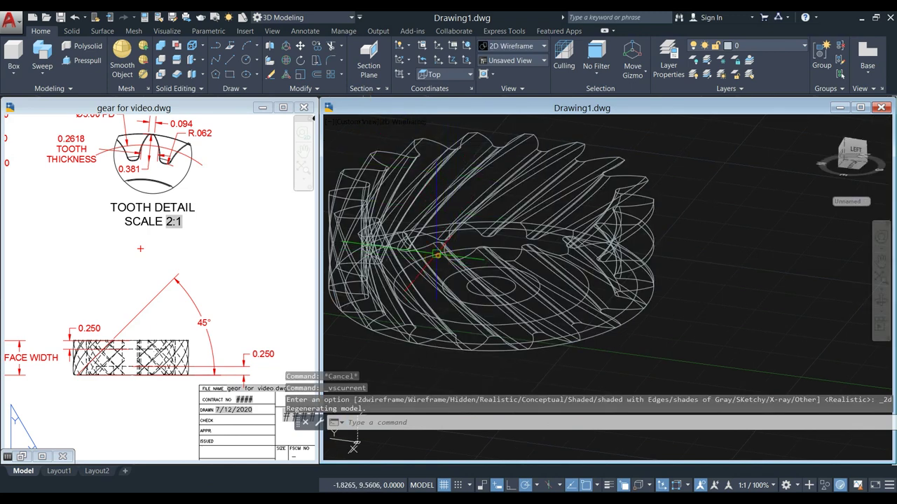
Step: Copy the three inner circles from the centre of the gear's lower face 1 unit up to its upper face
click(436, 256)
click(478, 312)
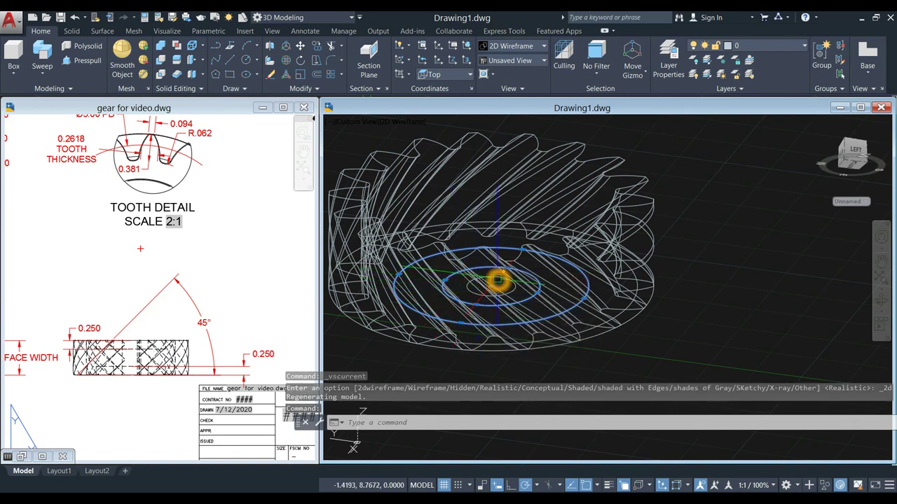
click(497, 280)
right_click(691, 222)
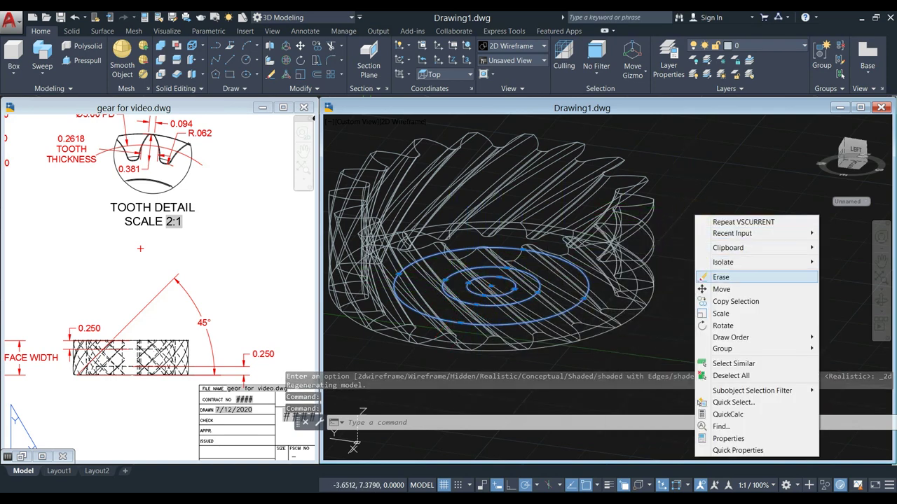
click(722, 300)
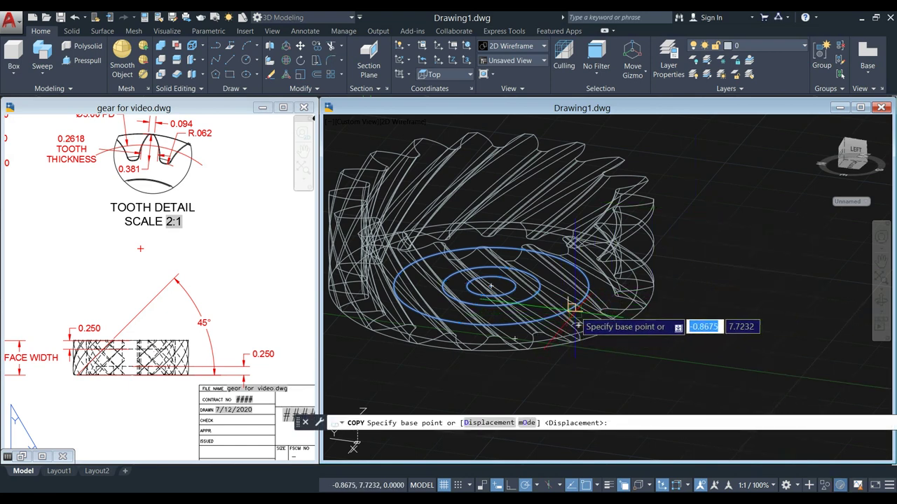
scroll(490, 307, up, 5)
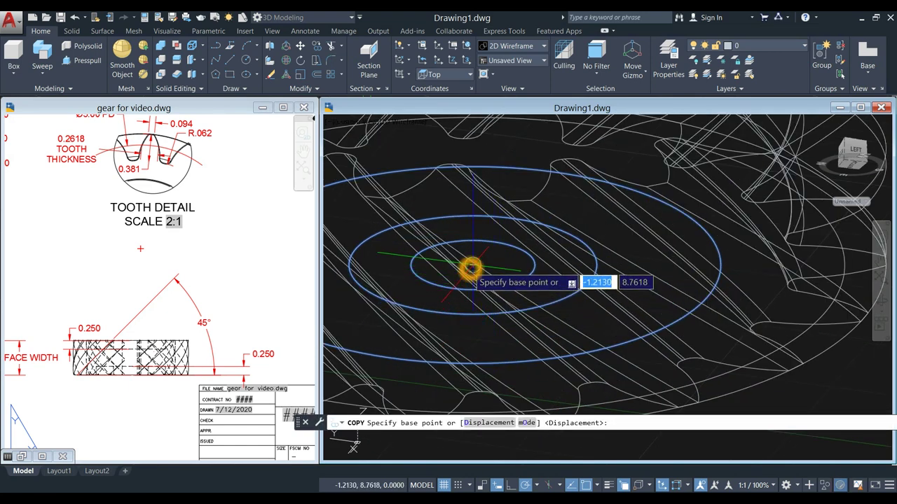
click(492, 256)
scroll(492, 259, down, 5)
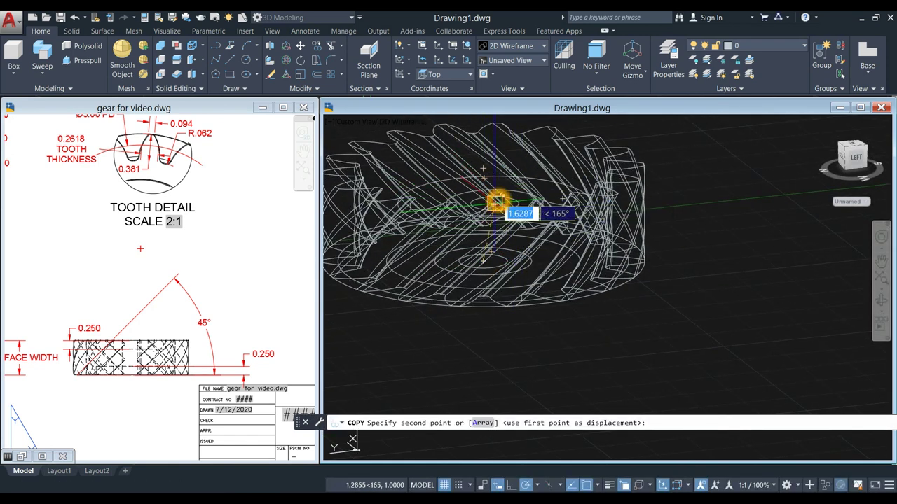
scroll(492, 171, up, 5)
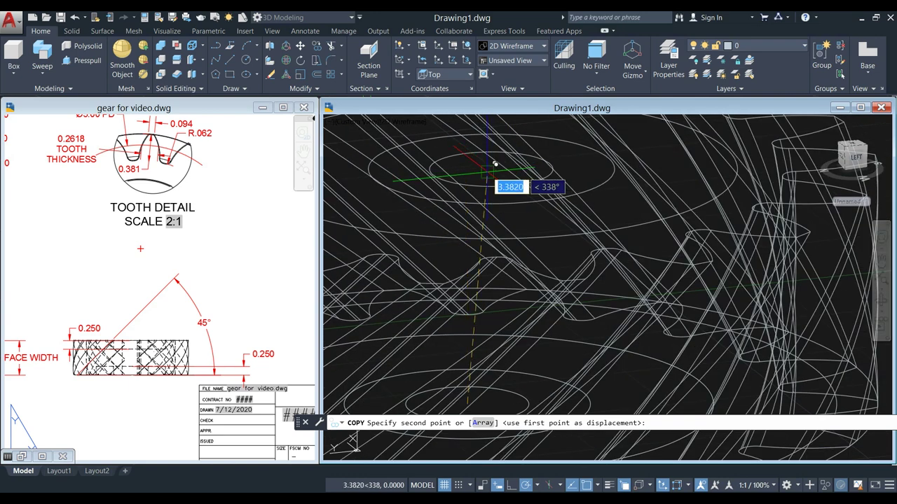
scroll(467, 150, down, 5)
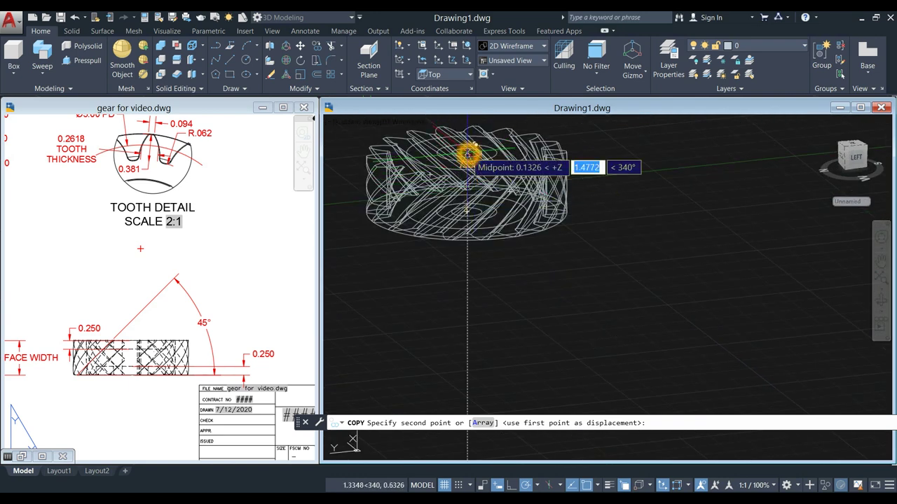
middle_drag(468, 130, 458, 196)
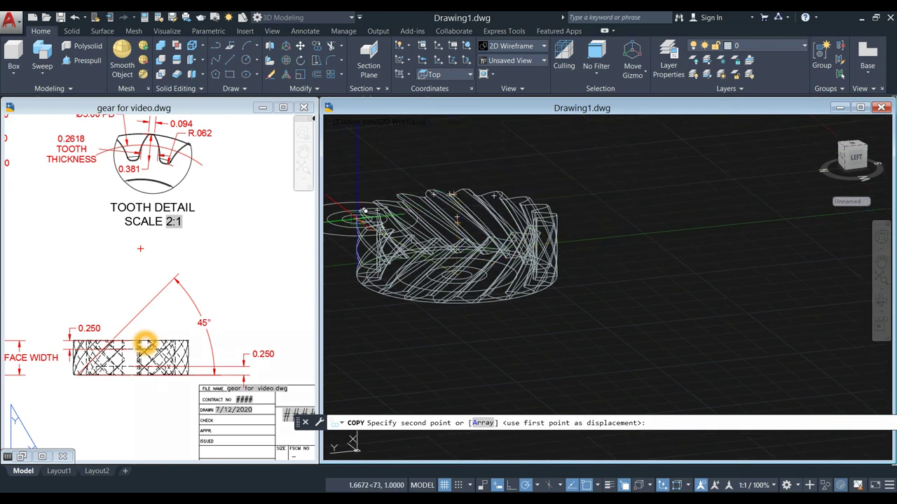
right_click(468, 140)
click(489, 147)
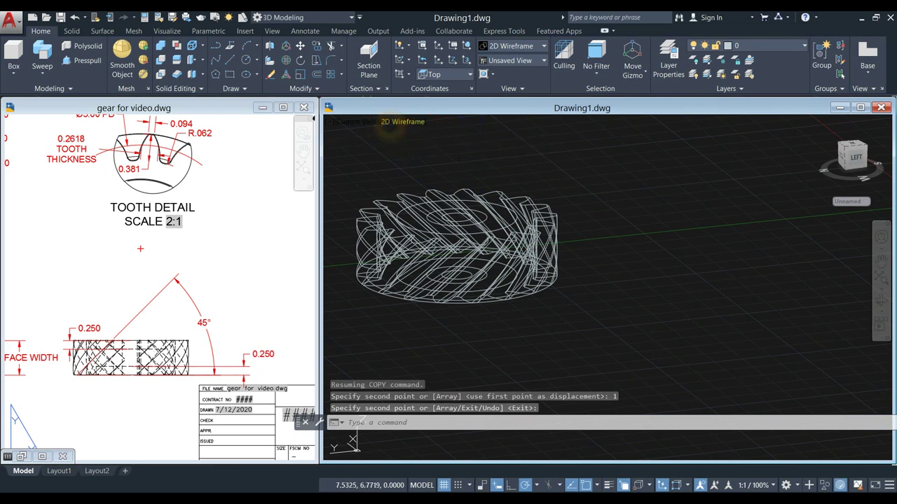
Step: Display the gear from above in the Shaded with Edges visual style
click(396, 122)
click(428, 203)
shift+middle_drag(462, 165, 476, 183)
middle_drag(429, 241, 470, 229)
Step: Examine the recess in the reference drawing's isometric gear view and its depth dimensions in the side view
click(105, 280)
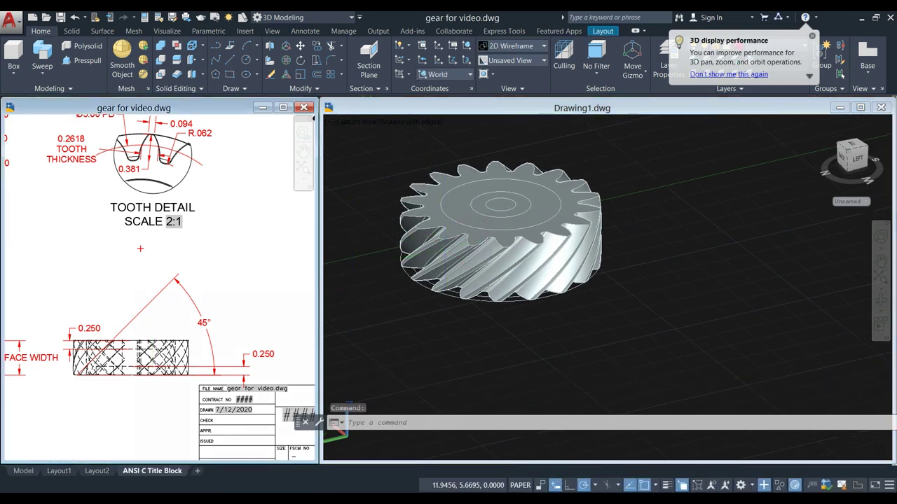
scroll(247, 216, down, 5)
middle_drag(216, 256, 189, 268)
scroll(242, 210, up, 5)
middle_drag(262, 206, 103, 307)
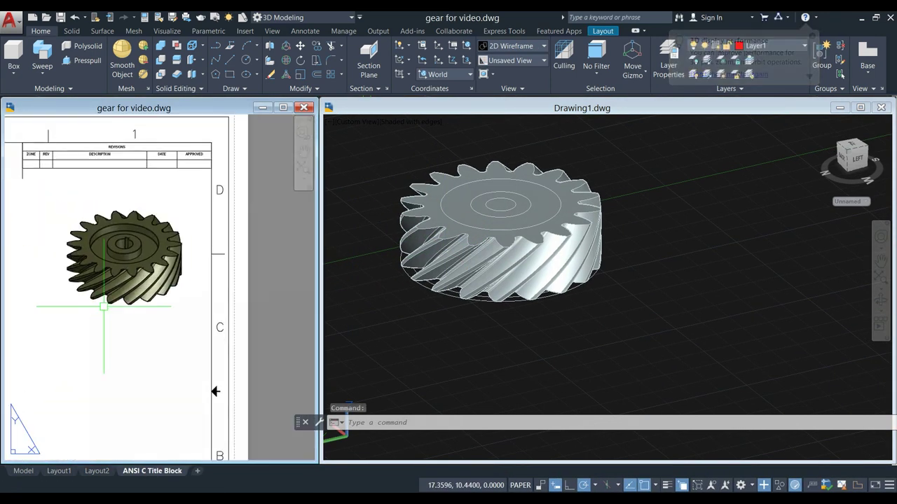
scroll(124, 245, up, 2)
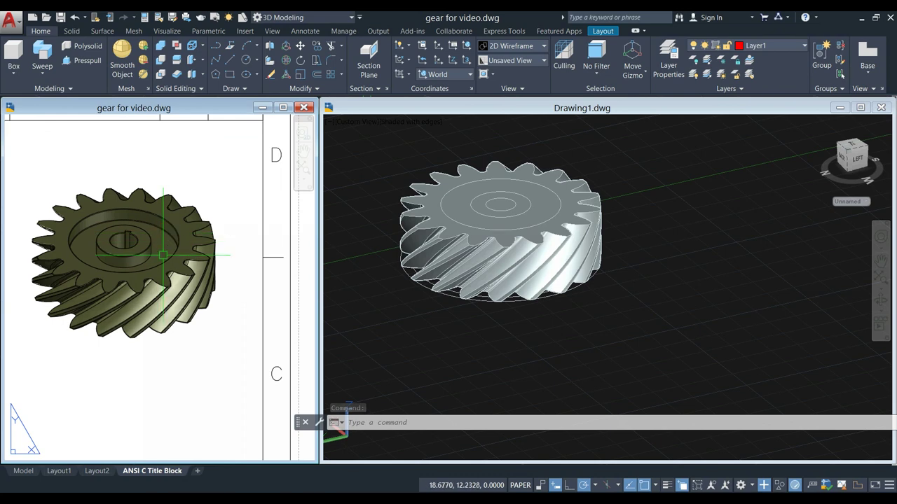
scroll(165, 254, down, 8)
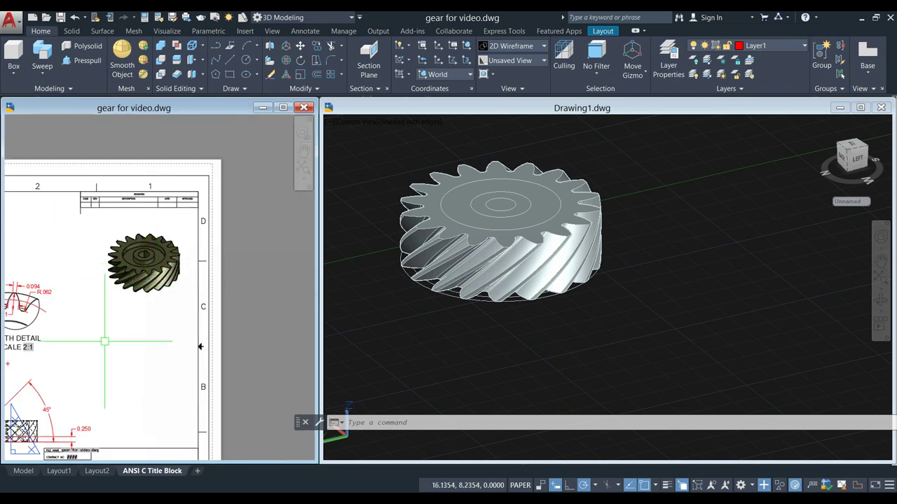
scroll(192, 306, up, 3)
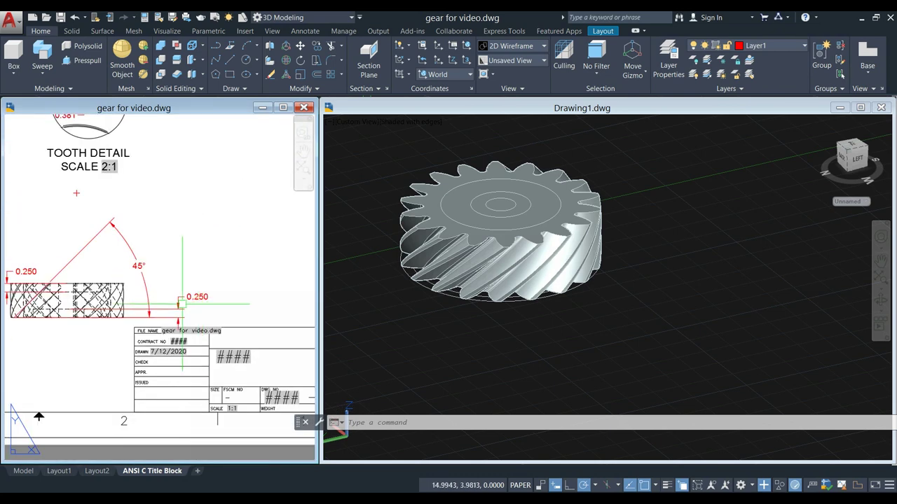
scroll(185, 315, down, 1)
middle_drag(149, 325, 190, 387)
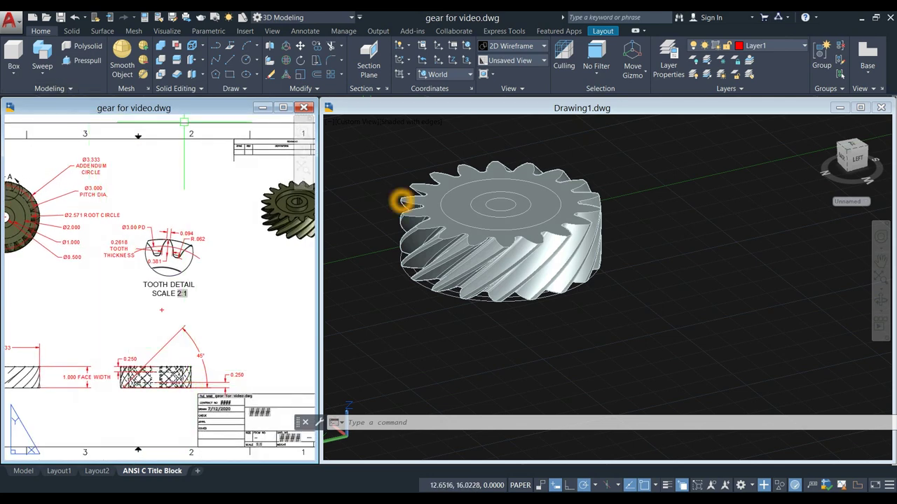
Step: Presspull the ring between the 2.000 and 1.000 diameter circles on the upper face 0.25 into the gear
click(401, 201)
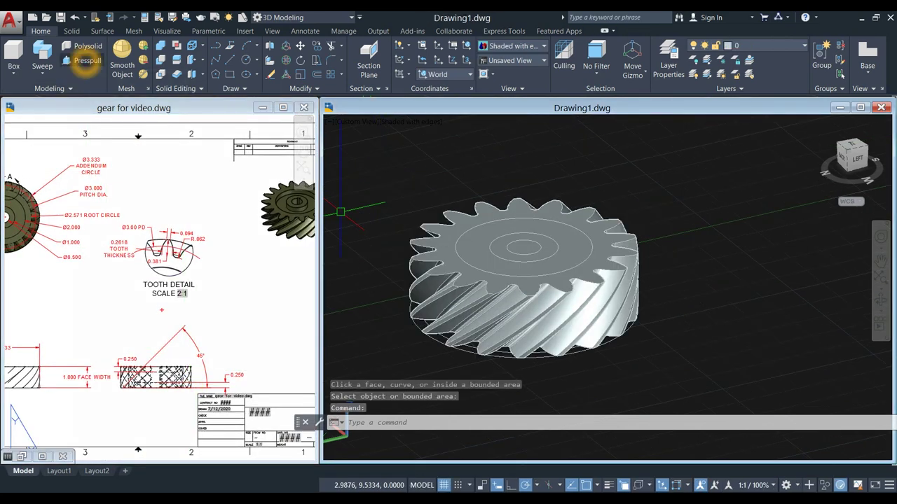
click(84, 61)
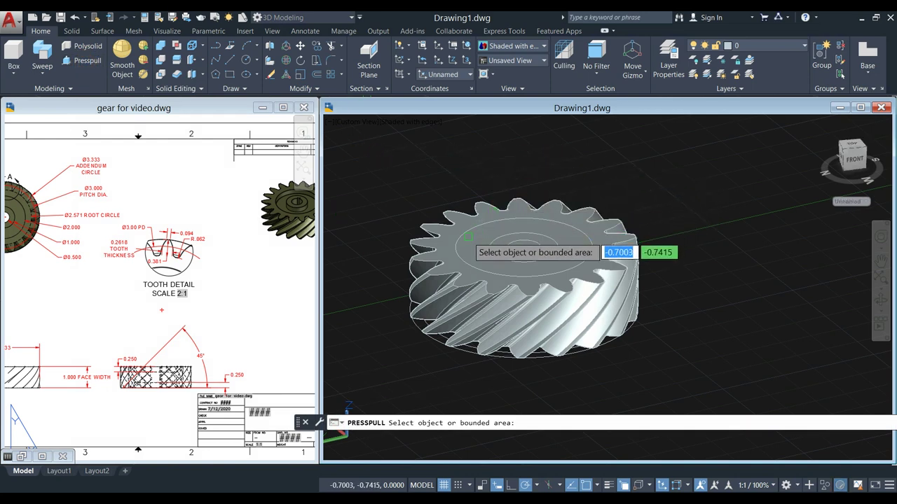
scroll(468, 237, up, 3)
click(469, 204)
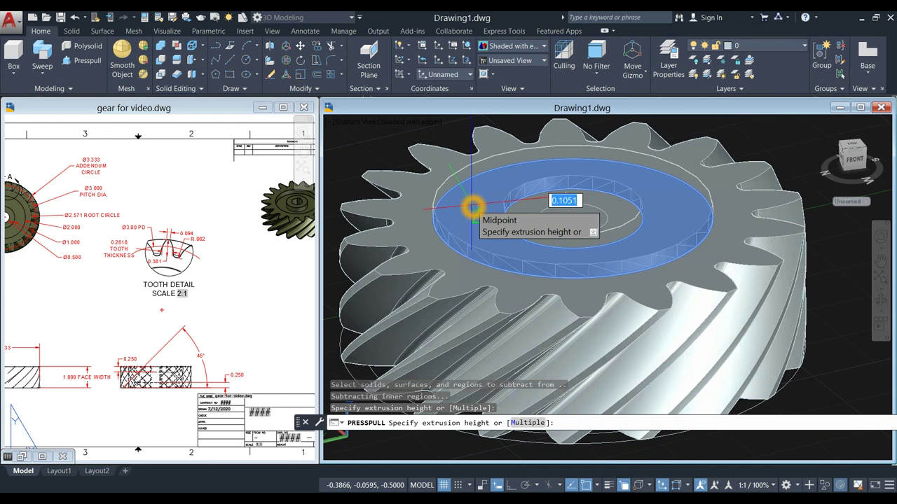
scroll(482, 210, down, 3)
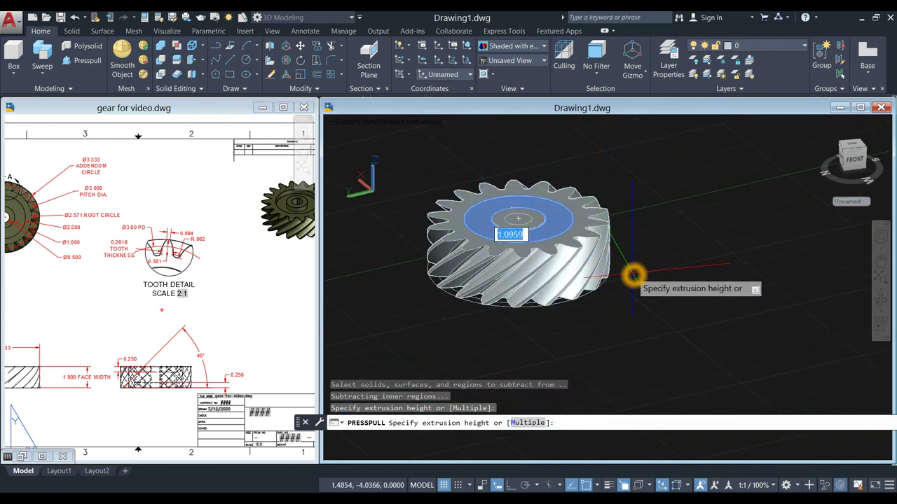
text(.25)
key(Return)
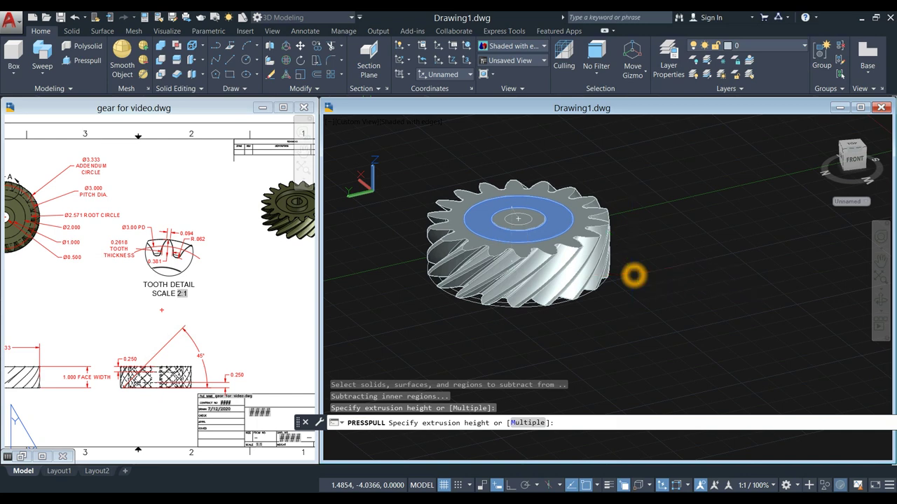
key(Return)
Step: Start a Presspull into the gear on the ring between the two larger circles of the lower face
shift+middle_drag(623, 281, 601, 181)
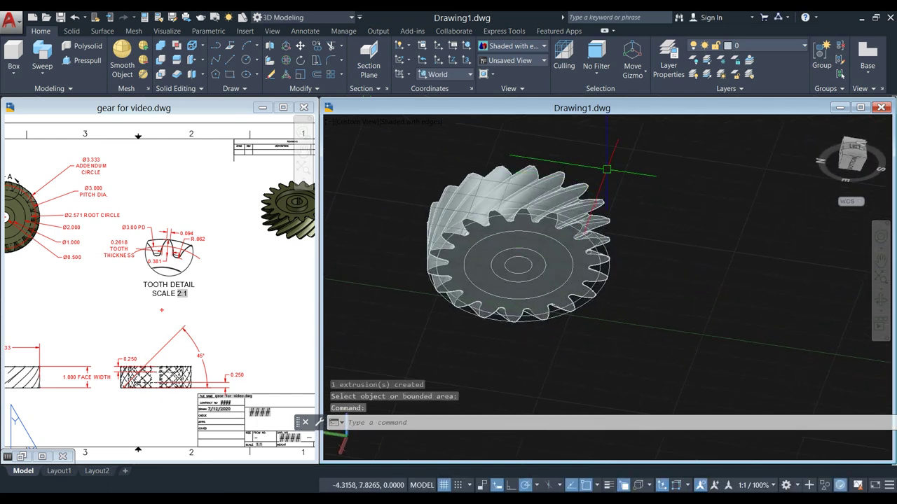
right_click(607, 169)
click(626, 178)
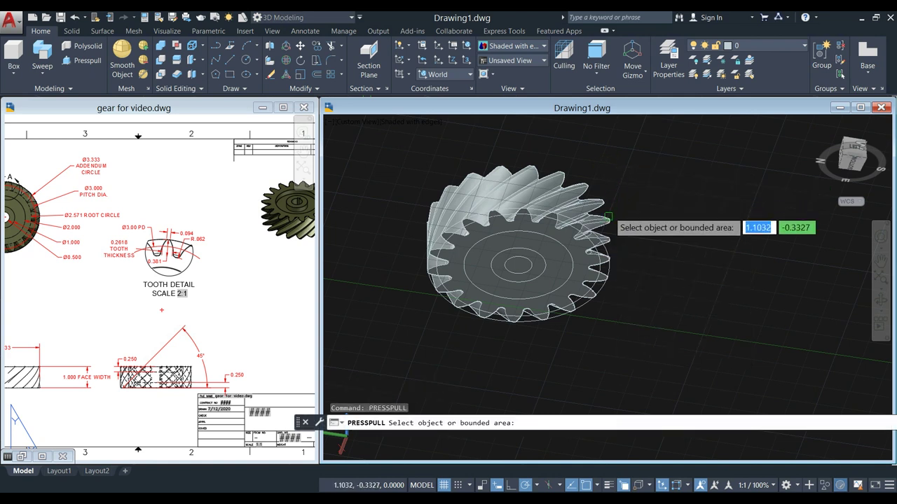
click(550, 256)
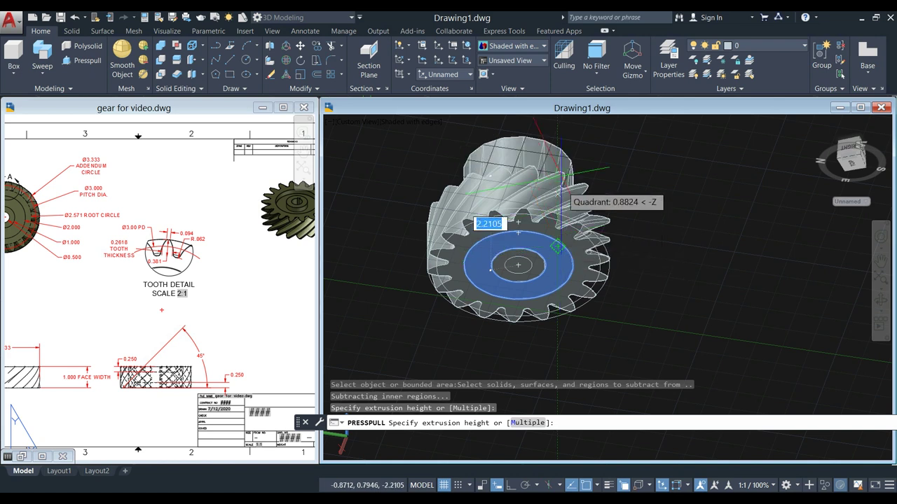
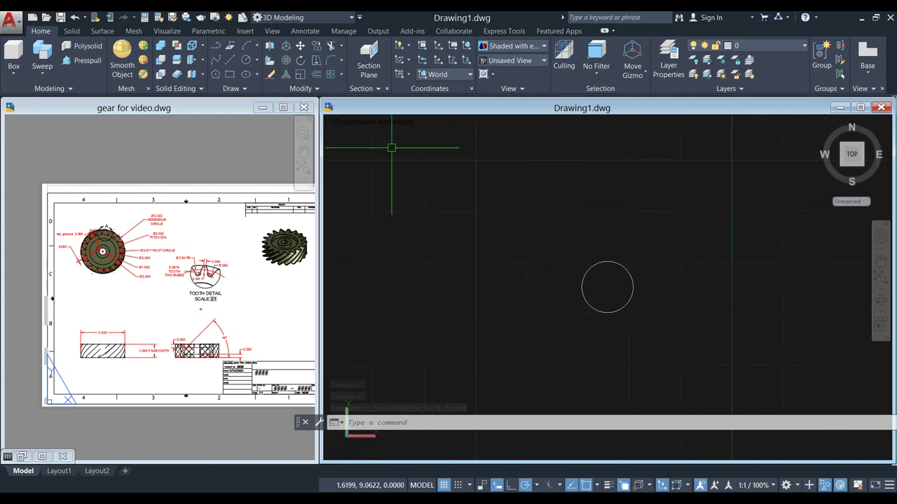
Step: Check the key groove's width and depth dimensions on the front view of the reference gear
scroll(607, 310, up, 2)
middle_drag(607, 310, 432, 303)
scroll(421, 238, up, 2)
middle_drag(421, 237, 443, 241)
click(113, 293)
click(77, 248)
scroll(76, 248, up, 5)
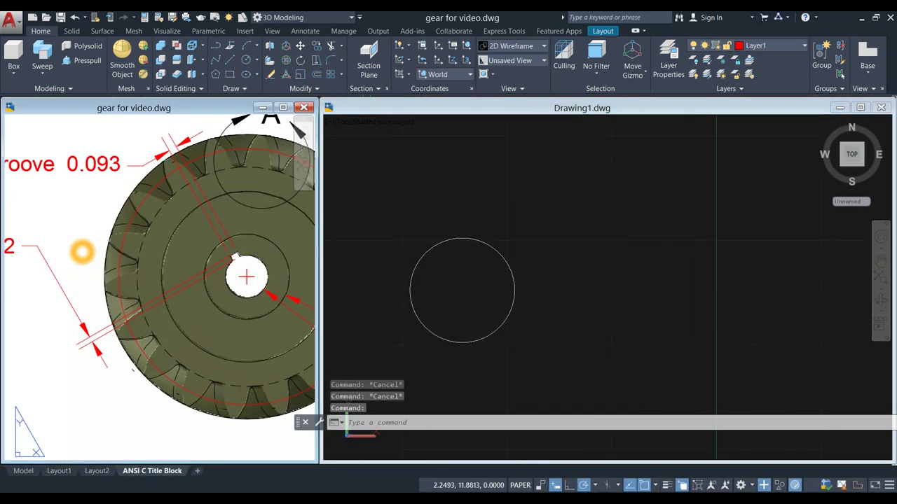
scroll(85, 269, down, 3)
middle_drag(145, 266, 197, 256)
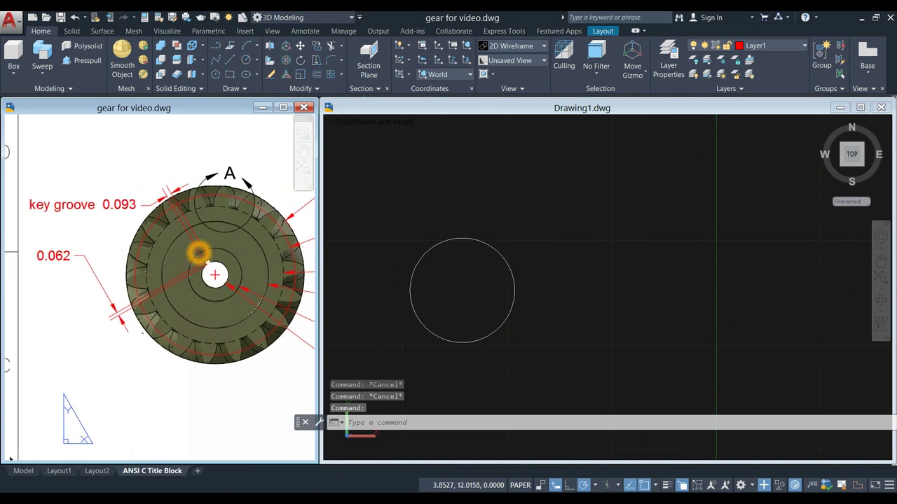
Step: Draw a rectangle 0.093 wide and 0.062 high above the isolated bore circle for the key groove
click(481, 191)
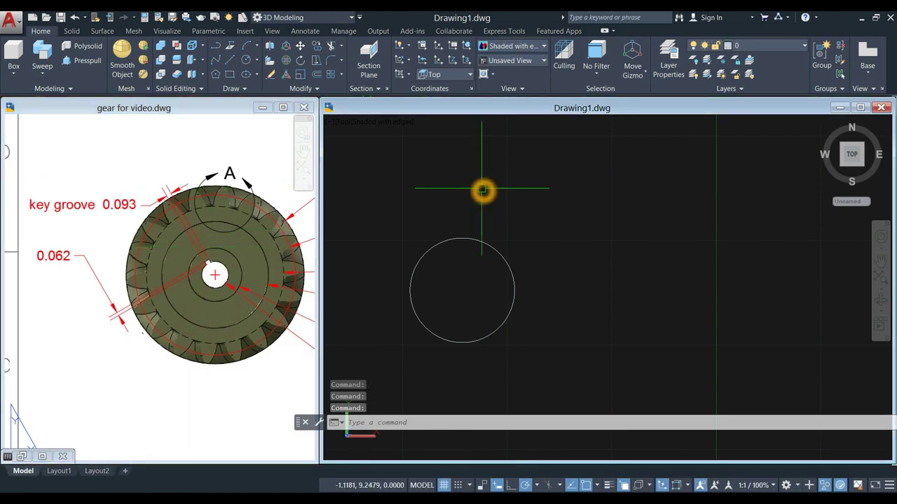
text(rec)
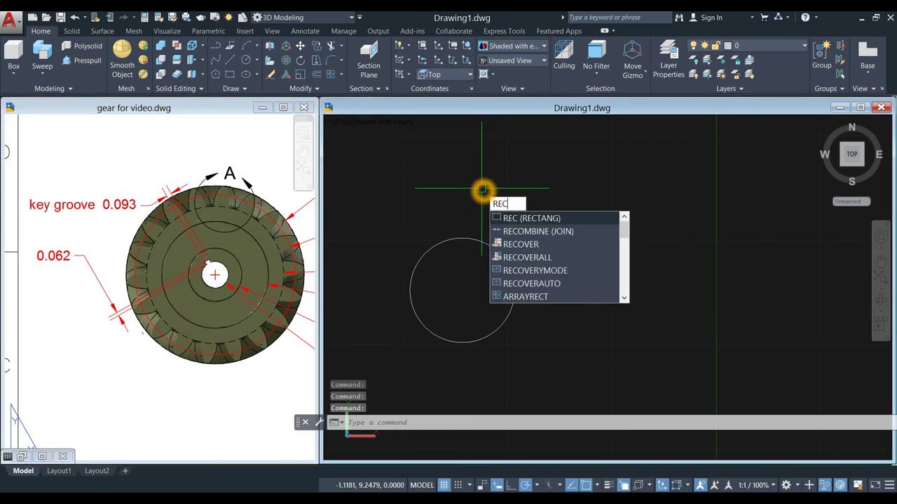
key(Return)
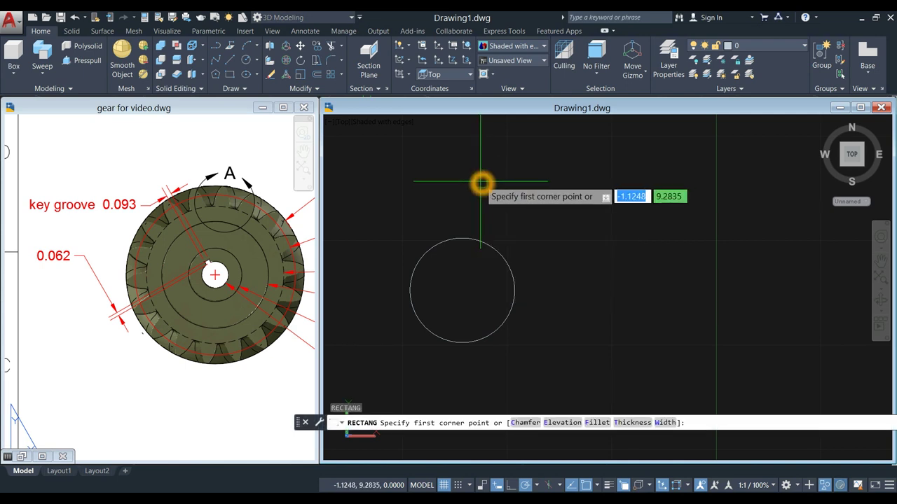
click(482, 184)
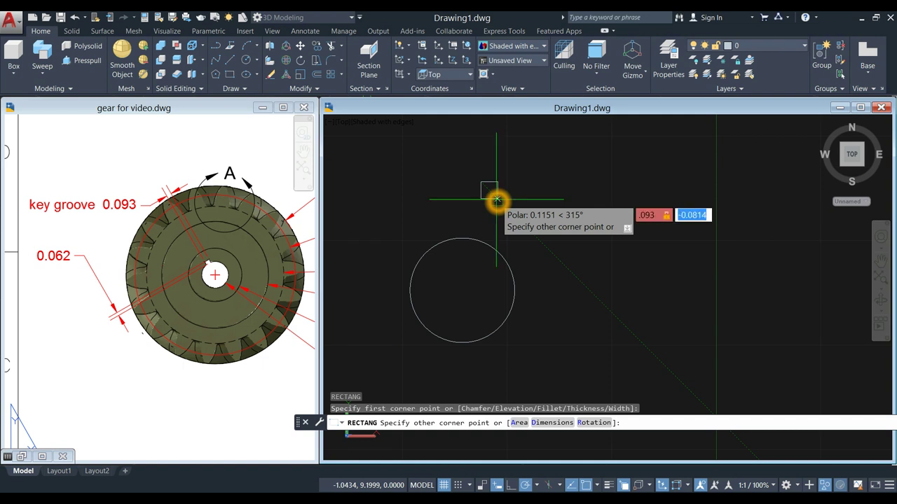
key(Return)
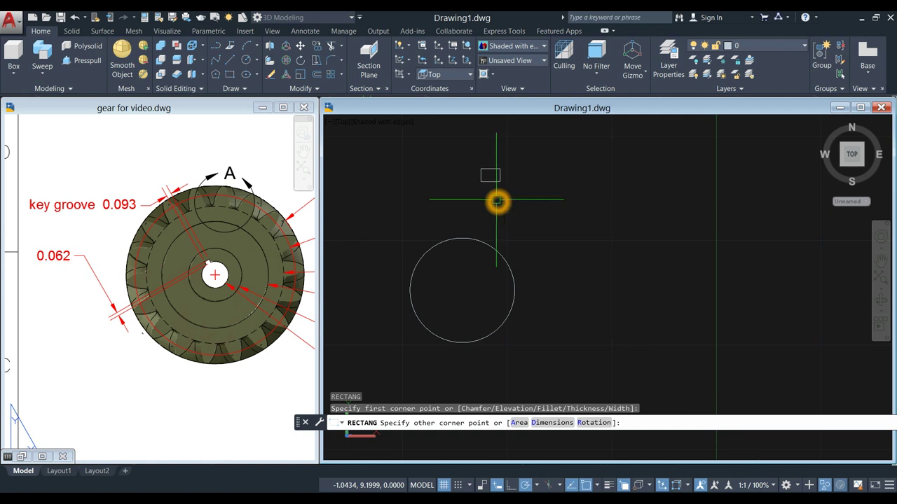
middle_drag(493, 202, 504, 212)
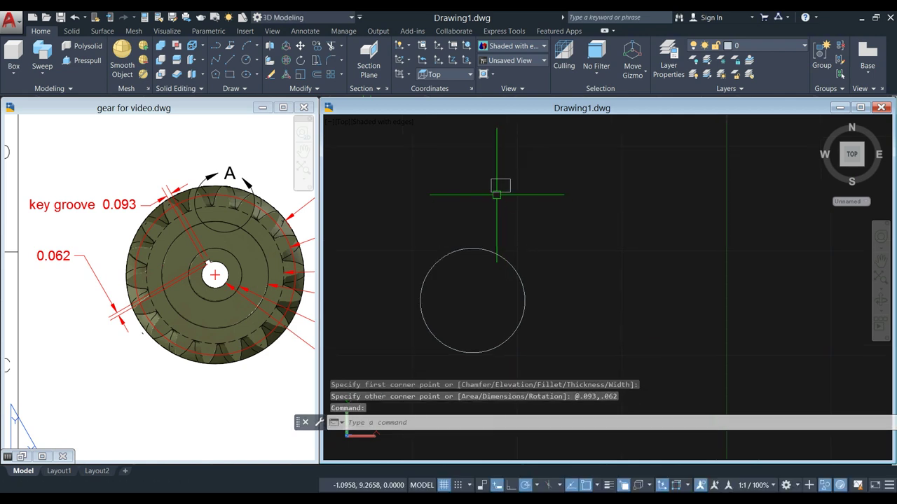
Step: Move the key groove rectangle by the midpoint of its lower edge onto the top quadrant of the bore circle
click(499, 187)
right_click(578, 163)
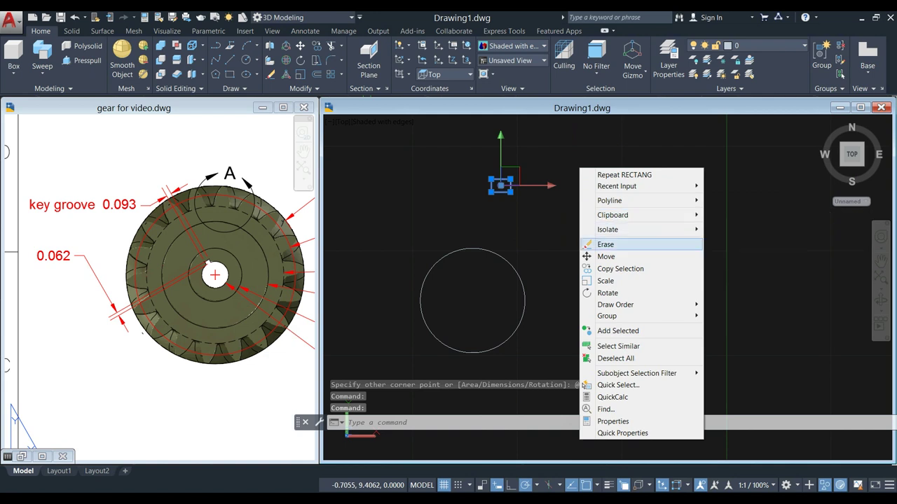
click(615, 256)
click(500, 192)
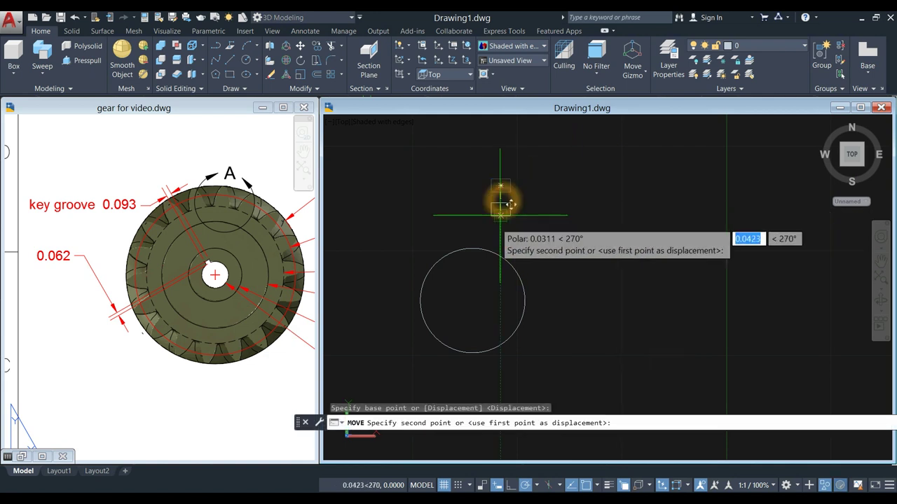
click(473, 248)
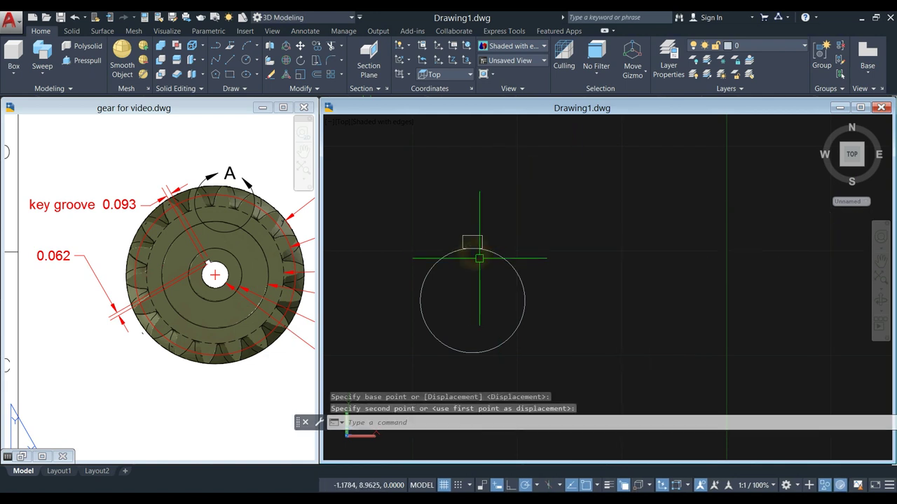
Step: Trim the right half of the key groove rectangle's lower edge and extend its right side down to the bore circle
scroll(478, 250, up, 6)
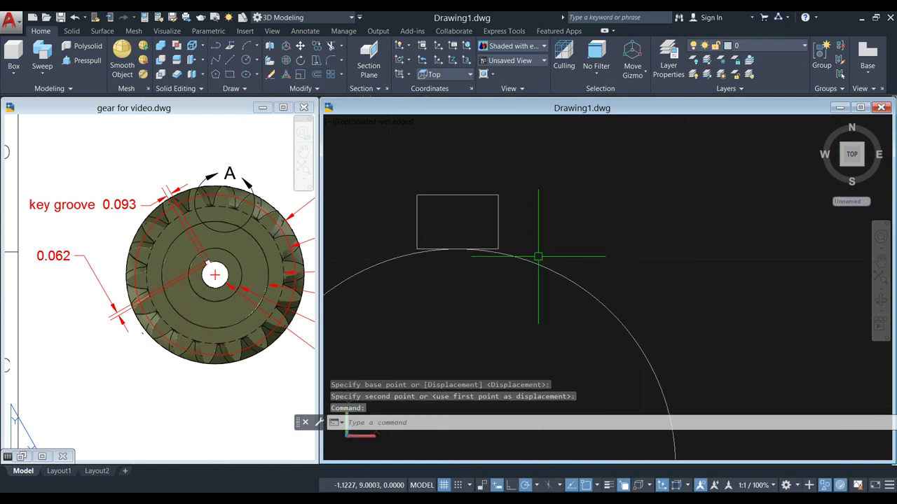
text(r)
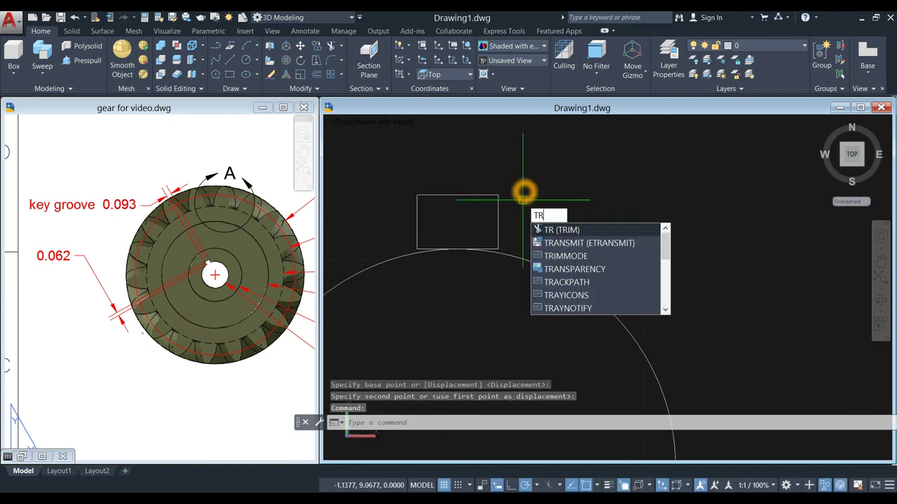
key(Return)
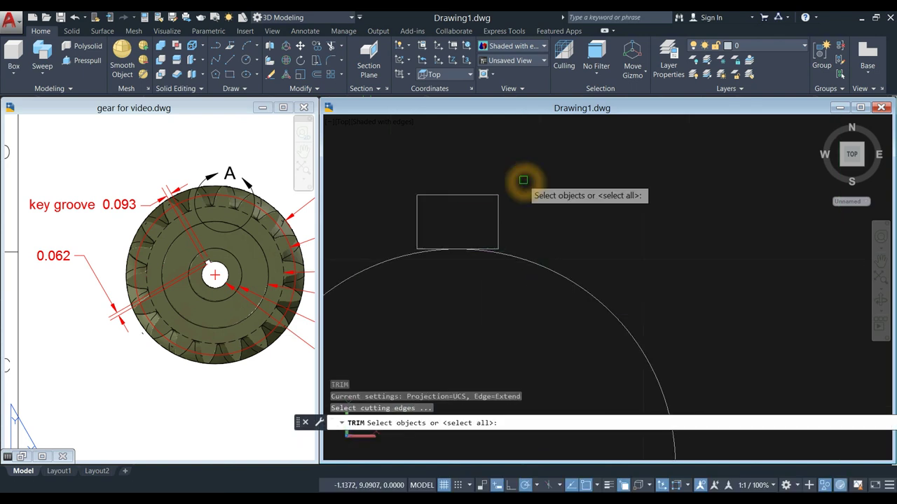
key(Return)
scroll(497, 250, up, 4)
click(493, 250)
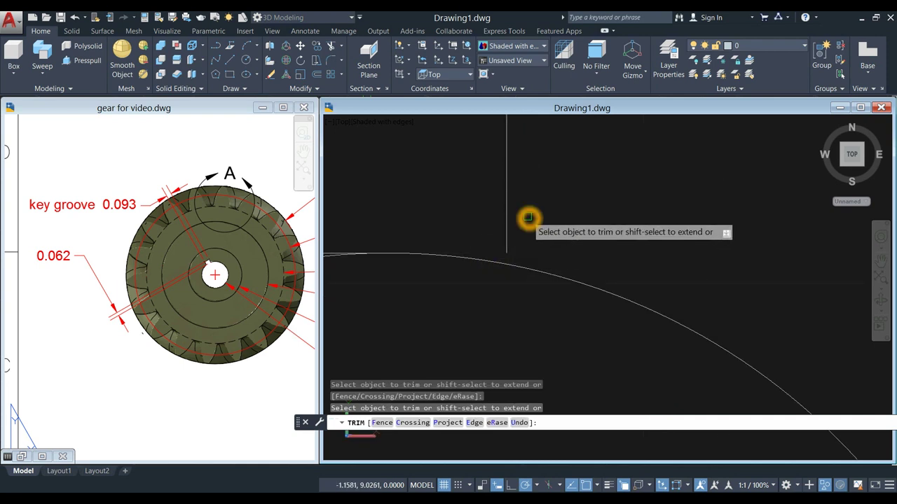
scroll(633, 216, down, 1)
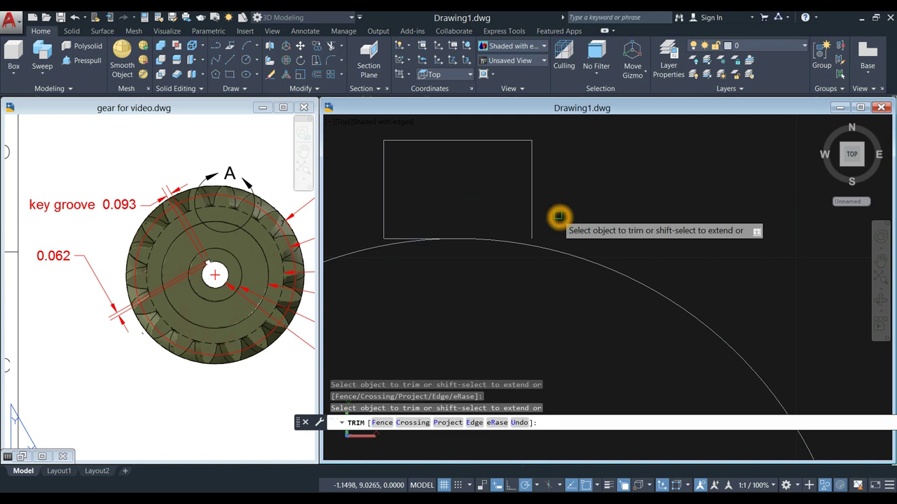
scroll(557, 217, up, 1)
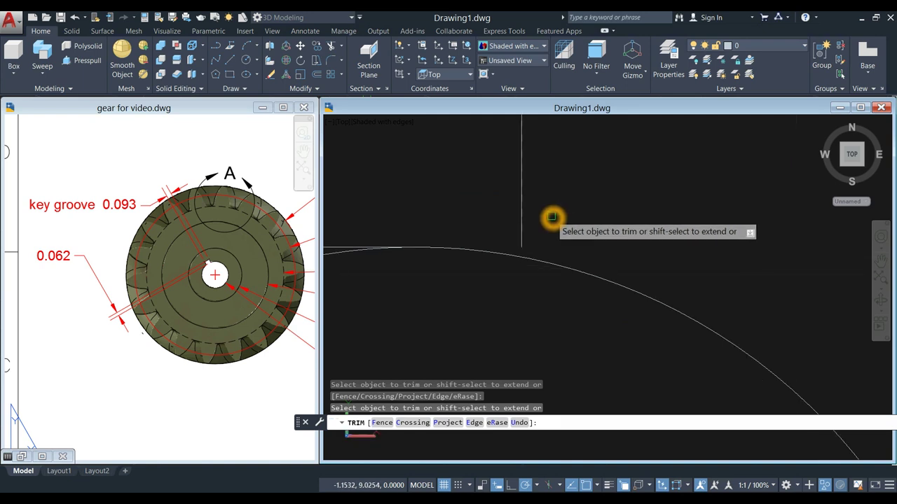
scroll(441, 232, down, 1)
middle_drag(444, 233, 506, 249)
scroll(506, 247, down, 1)
right_click(472, 224)
click(482, 231)
Step: Trim the remaining left half of the rectangle's lower edge and extend its left side down to the bore circle
scroll(484, 238, up, 4)
scroll(442, 272, up, 2)
click(452, 262)
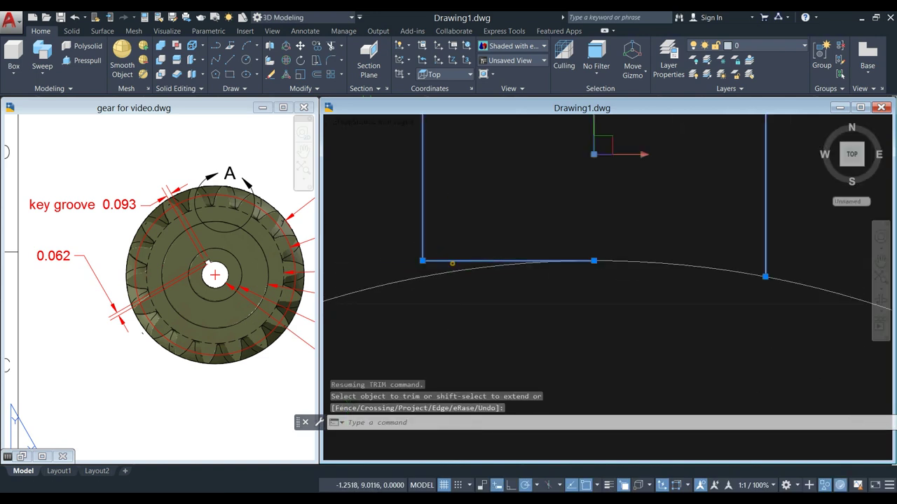
key(Escape)
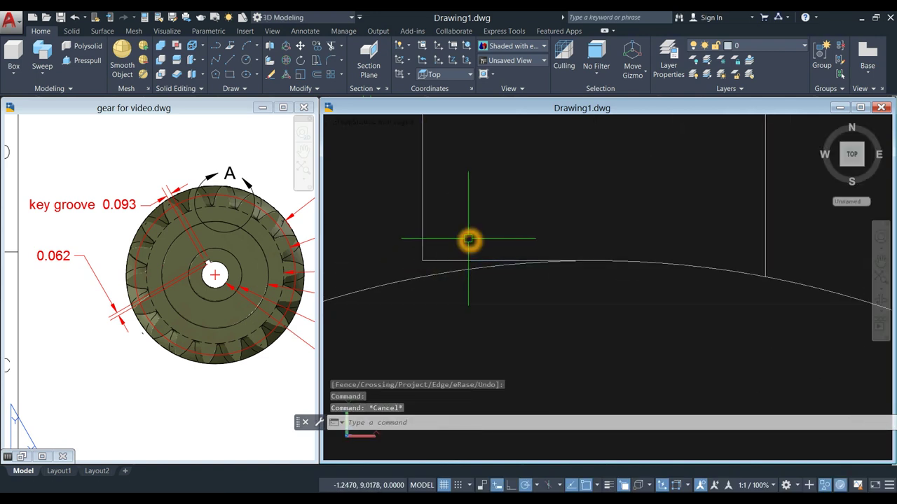
text(tr)
key(Return)
key(Return)
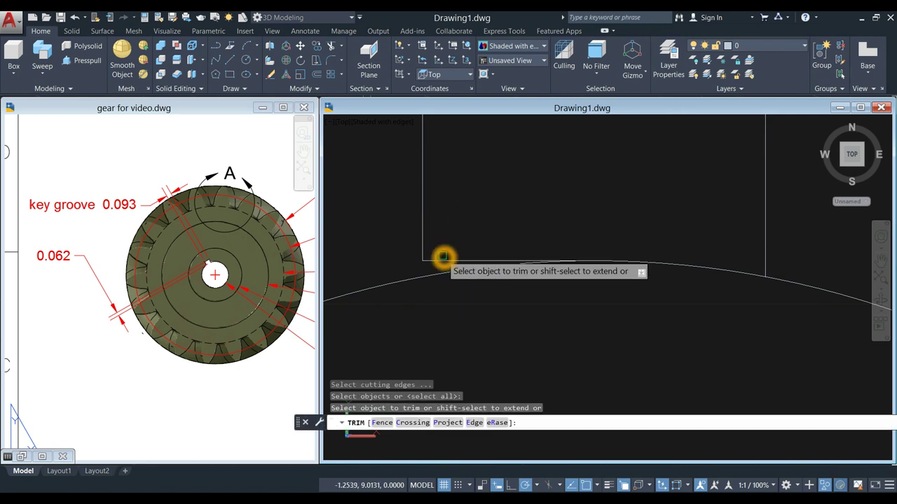
click(452, 246)
click(448, 258)
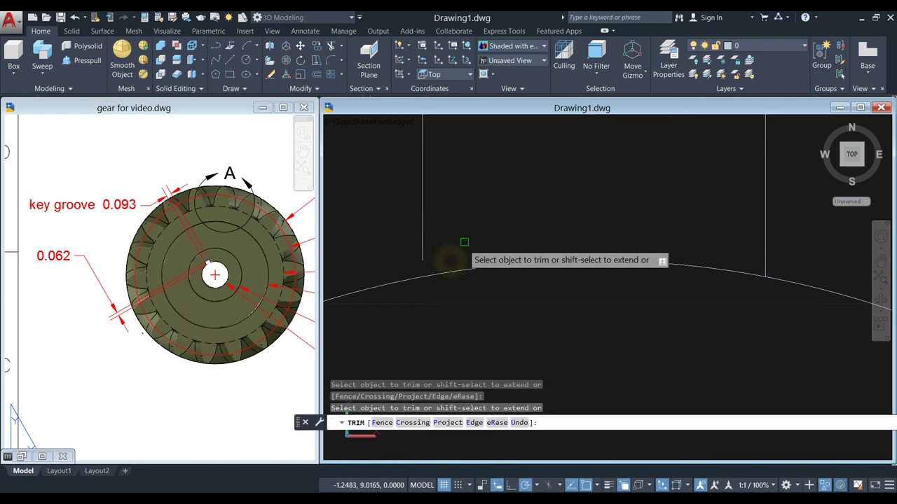
click(423, 229)
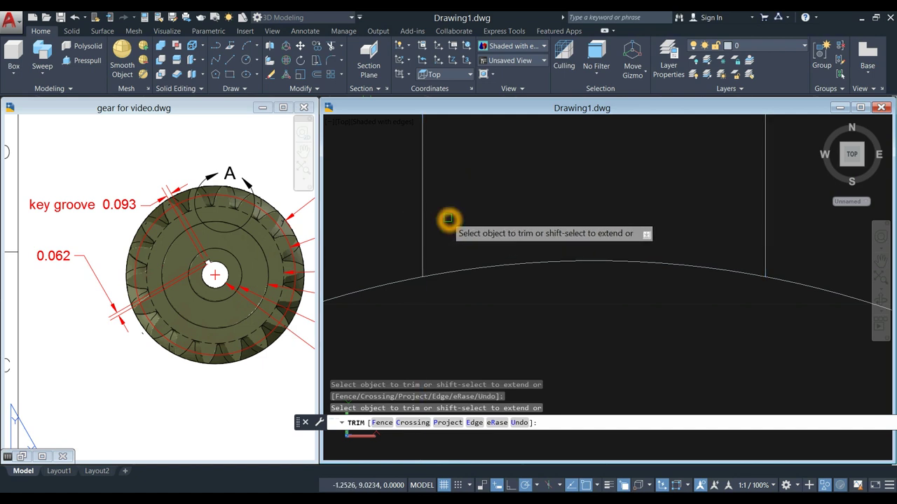
right_click(448, 220)
click(464, 227)
Step: Trim the bore circle's arc between the two sides of the key groove
scroll(468, 231, down, 3)
scroll(435, 238, down, 2)
middle_drag(435, 239, 446, 225)
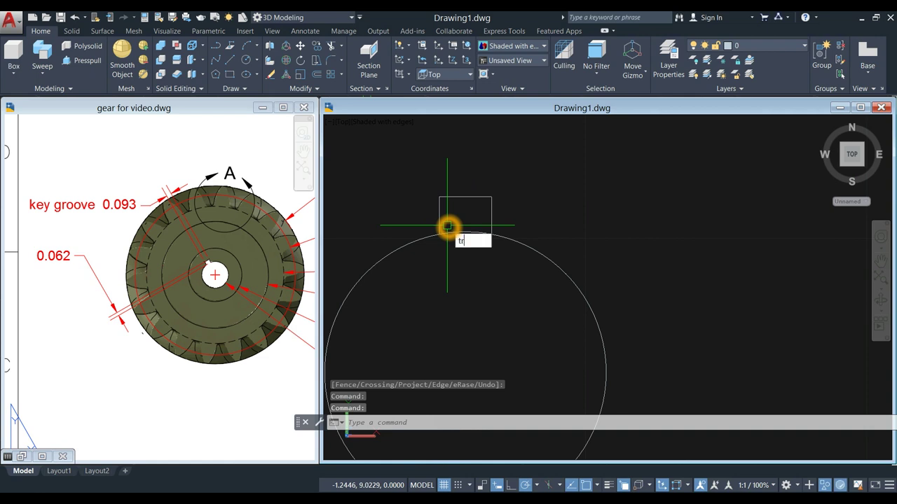
key(Return)
key(Return)
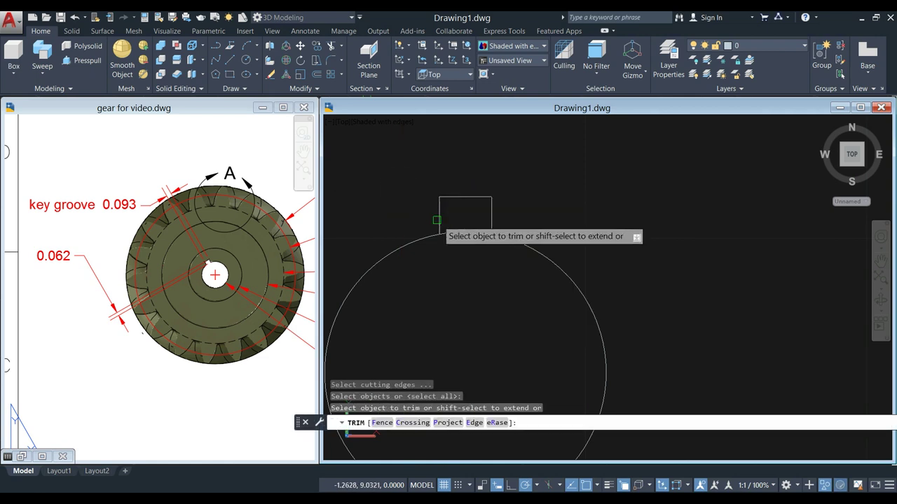
right_click(465, 226)
click(483, 232)
scroll(481, 225, down, 3)
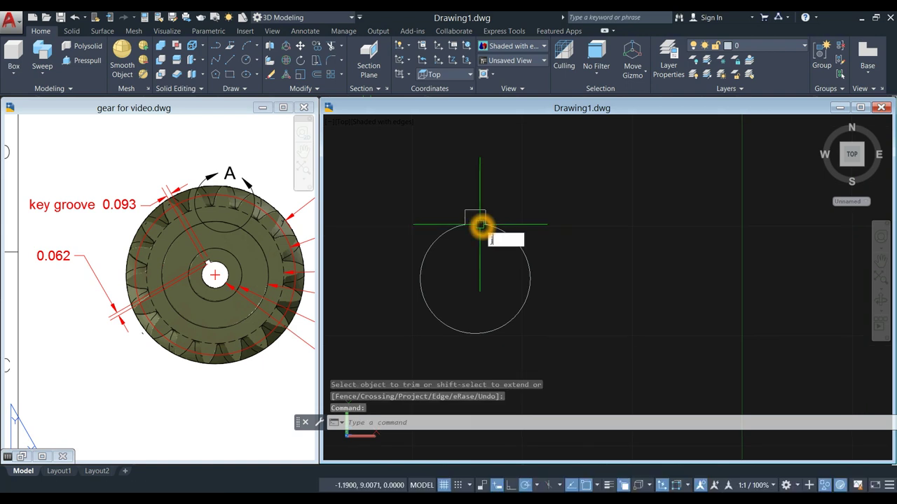
Step: Join the key groove lines and the bore arc into one closed outline
key(Return)
click(379, 195)
click(567, 376)
key(Return)
click(502, 234)
key(Escape)
middle_drag(504, 210, 462, 212)
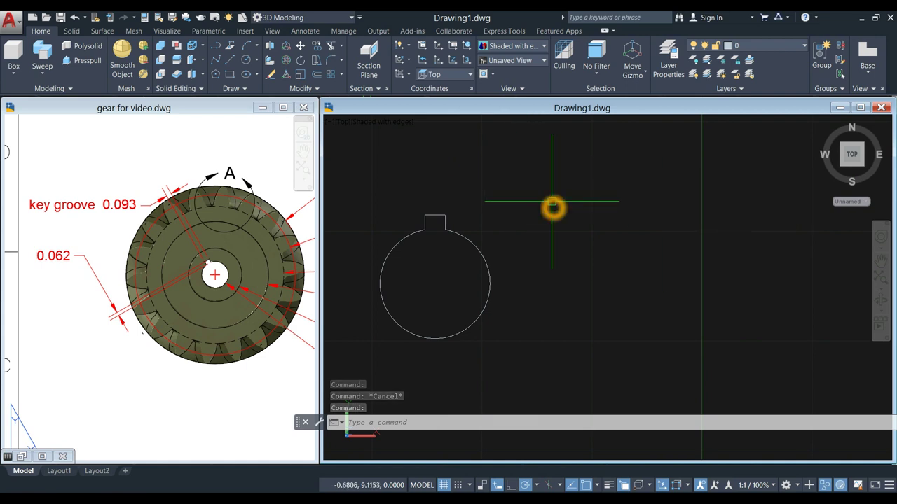
Step: End the object isolation to bring back the gear and its construction circles
right_click(541, 182)
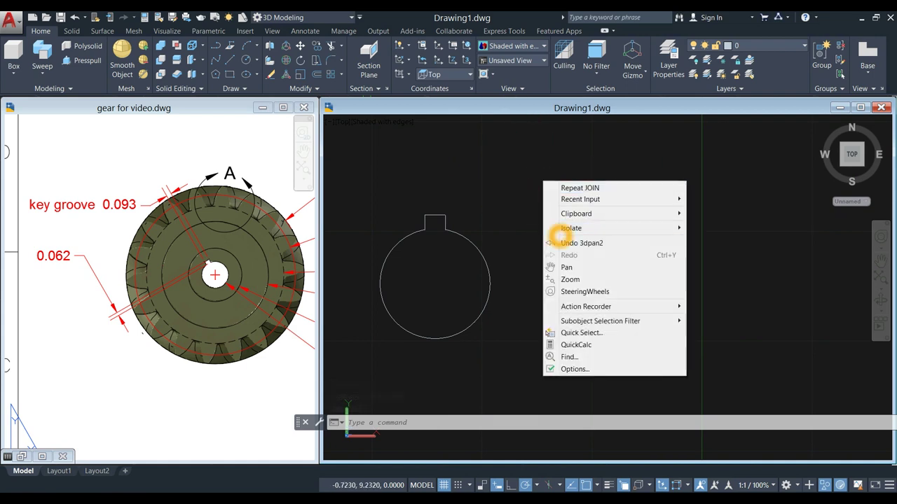
mouse_move(571, 228)
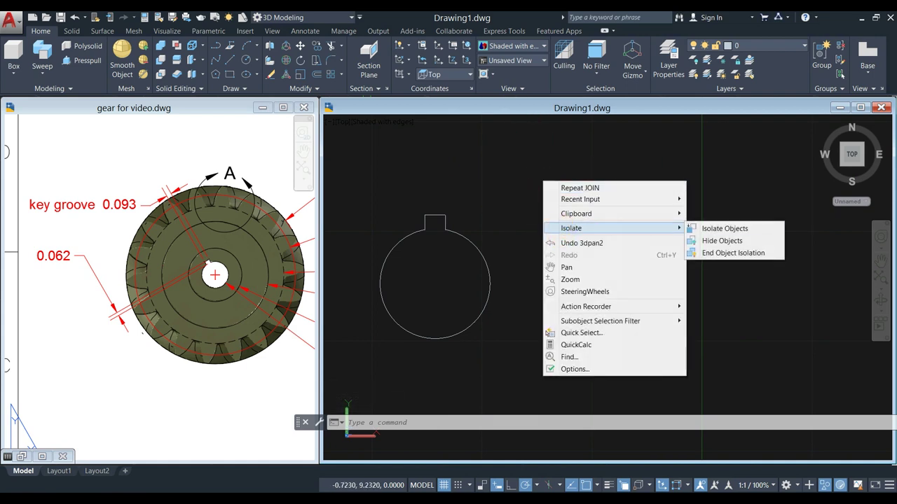
click(714, 253)
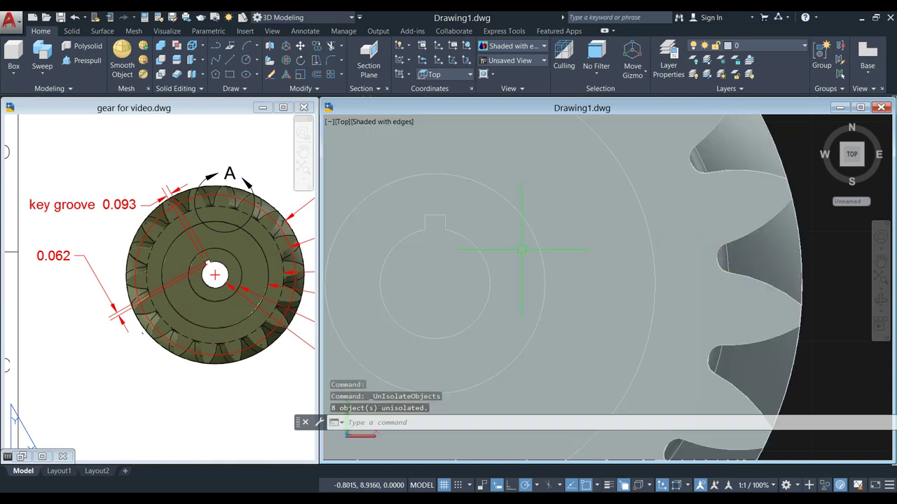
Step: Presspull the keyed bore outline on the hub's upper face downward past the gear's lower face to cut the through bore
scroll(516, 253, down, 1)
shift+middle_drag(517, 259, 537, 221)
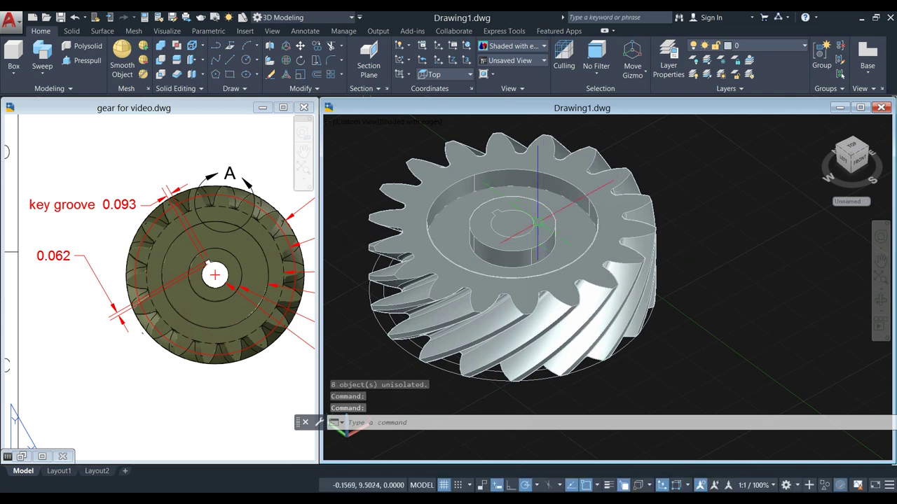
mouse_move(463, 303)
shift+middle_down()
mouse_move(466, 263)
mouse_move(470, 297)
shift+middle_up()
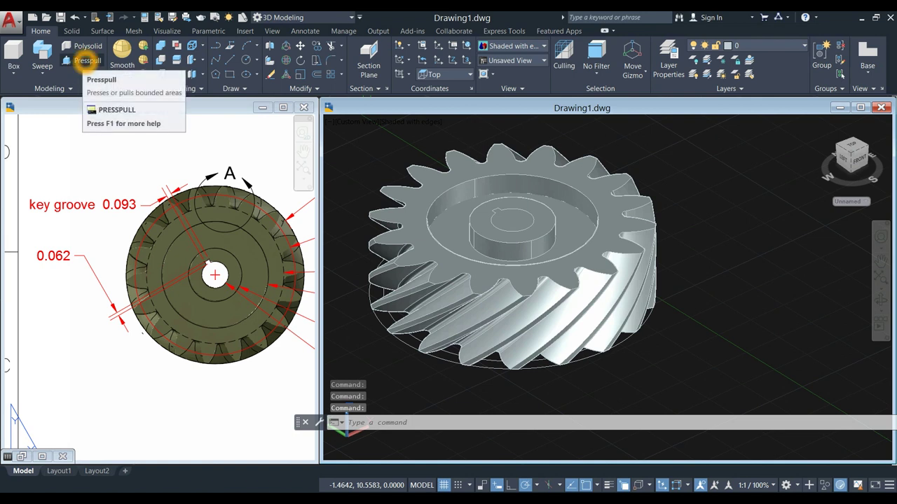
click(85, 62)
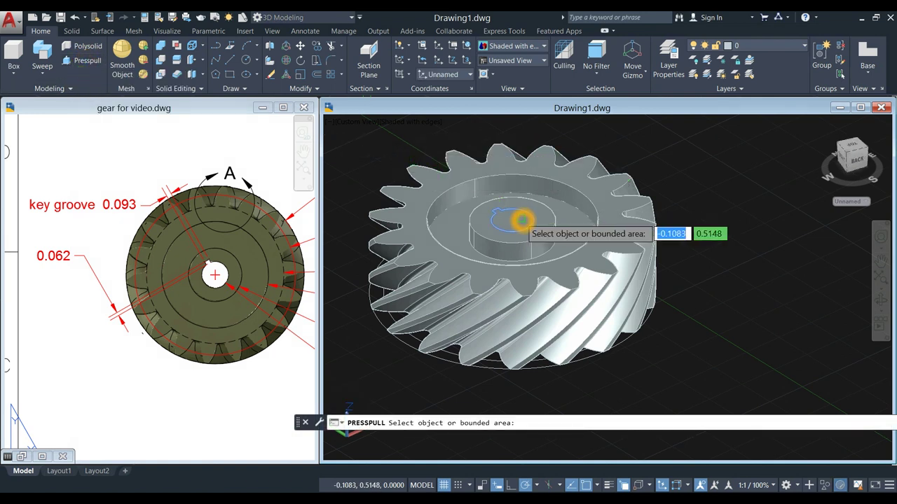
scroll(519, 221, up, 2)
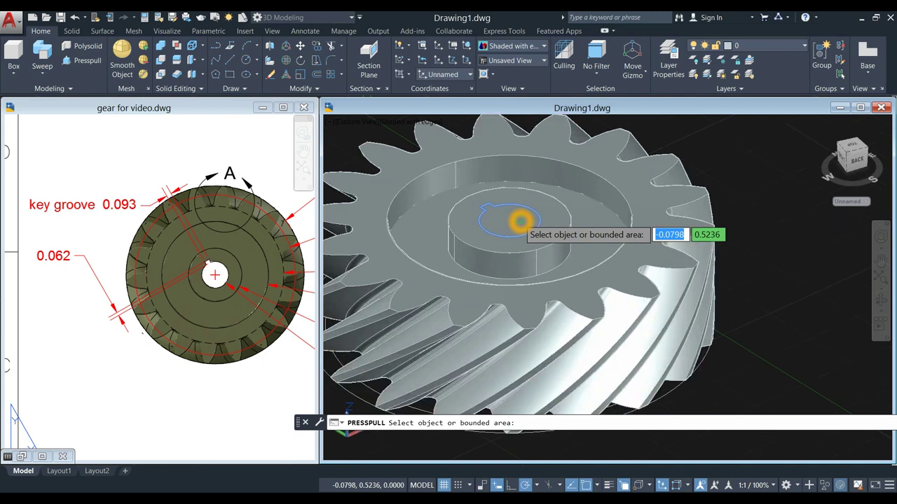
click(520, 221)
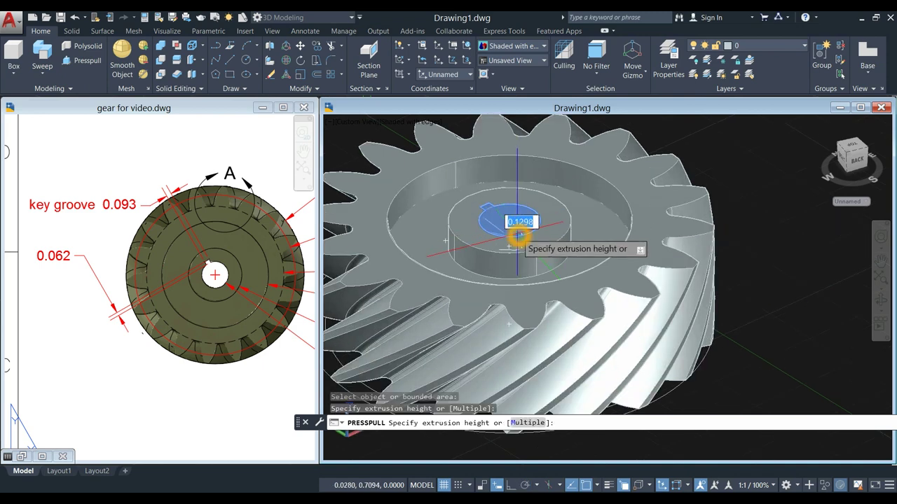
scroll(519, 237, down, 4)
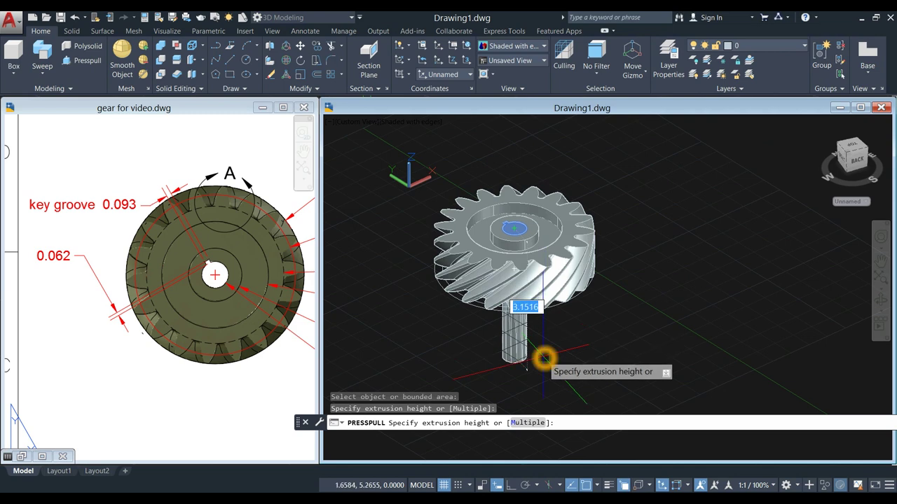
click(544, 359)
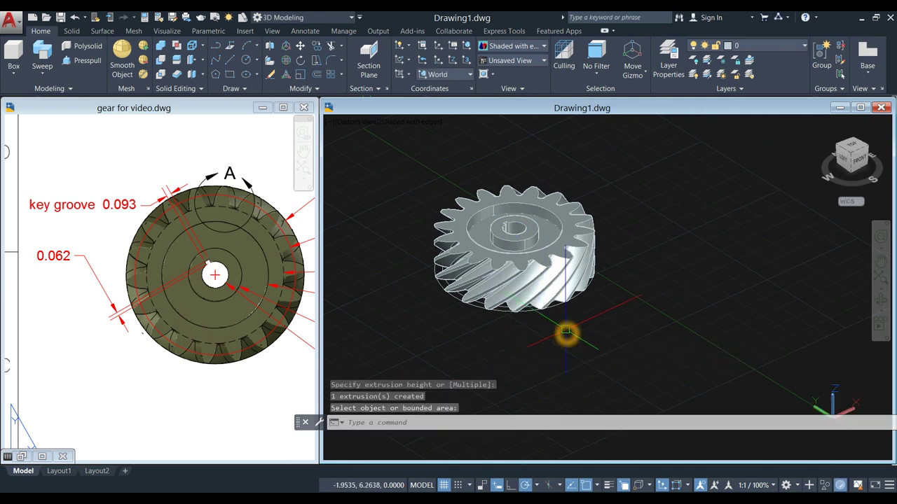
shift+middle_drag(533, 249, 495, 268)
key(Escape)
scroll(484, 254, up, 3)
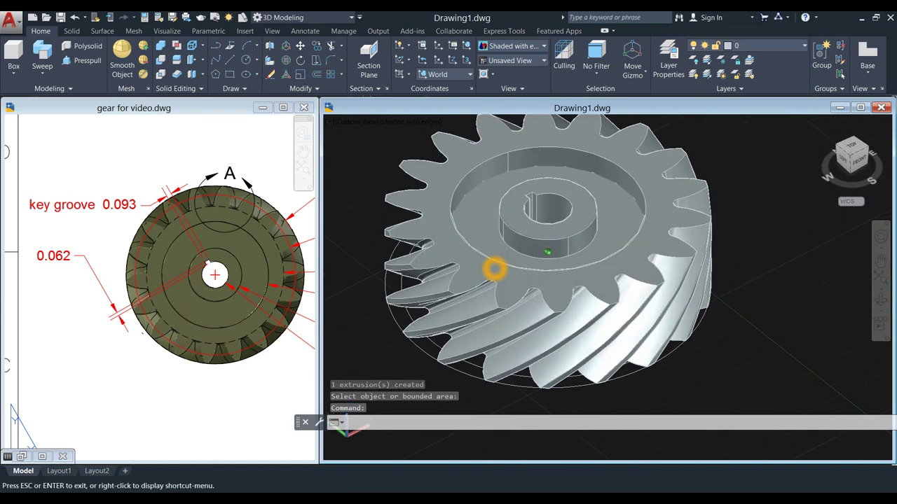
Step: Check the tooth detail and the 3D gear view in the reference drawing gear for video.dwg
click(244, 257)
scroll(244, 253, down, 5)
middle_drag(245, 254, 162, 231)
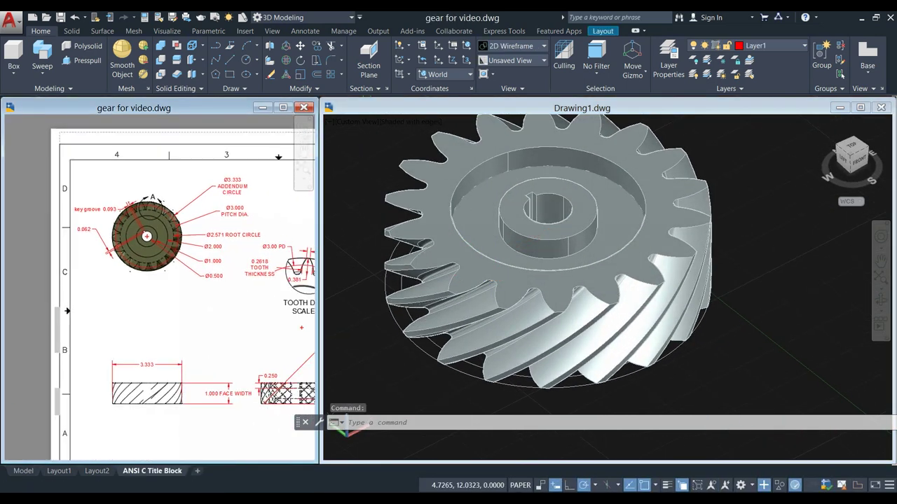
scroll(133, 225, down, 2)
scroll(282, 253, up, 5)
middle_drag(282, 253, 247, 262)
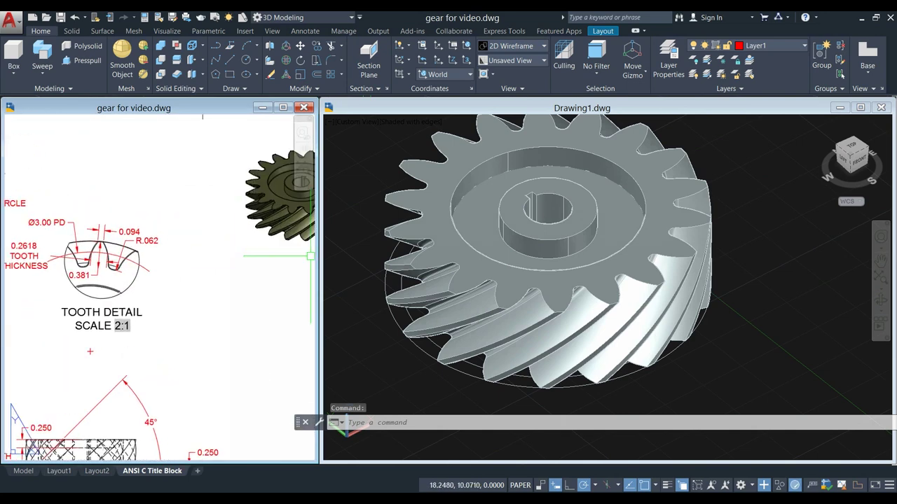
Step: Change the visual style of the Drawing1.dwg model view to Realistic
click(501, 220)
middle_drag(475, 176, 481, 209)
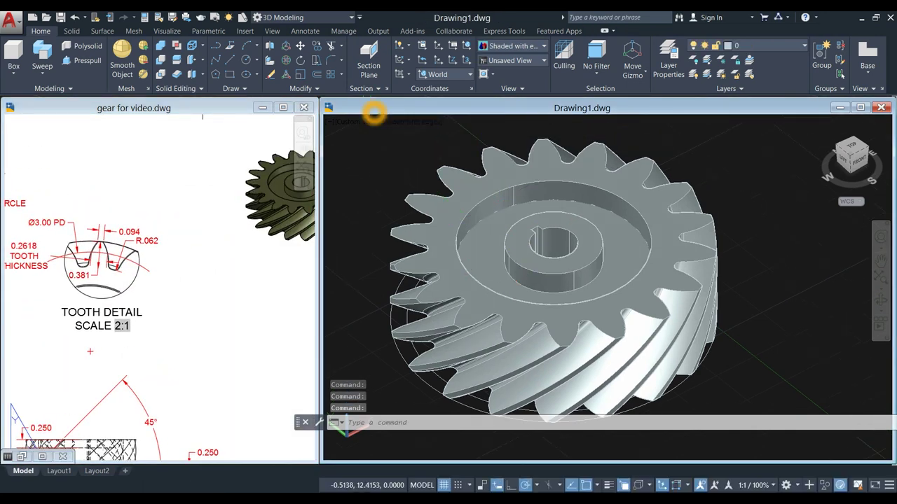
click(396, 121)
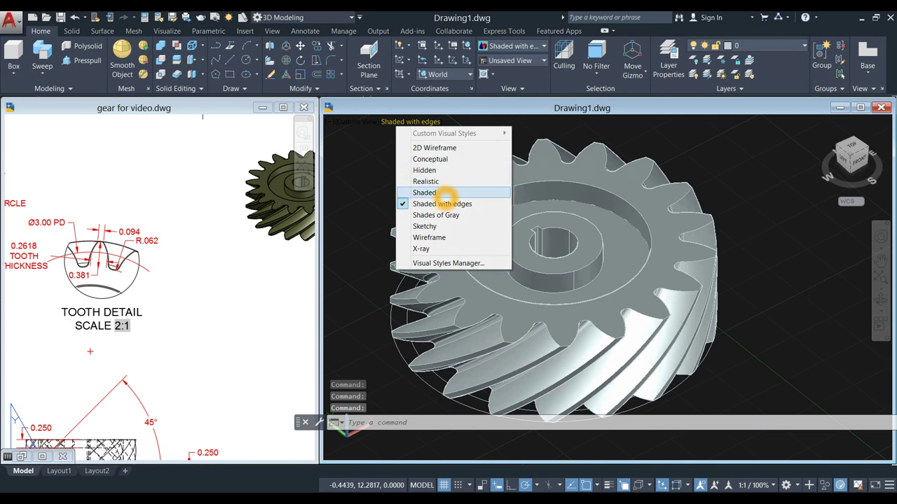
click(444, 181)
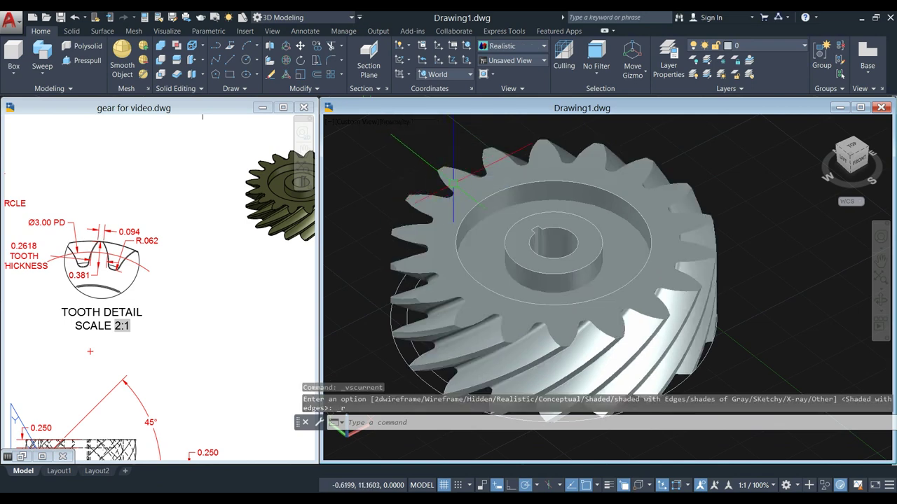
Step: Move the gear solid away from its construction circles to a clear spot beside them
scroll(470, 202, down, 5)
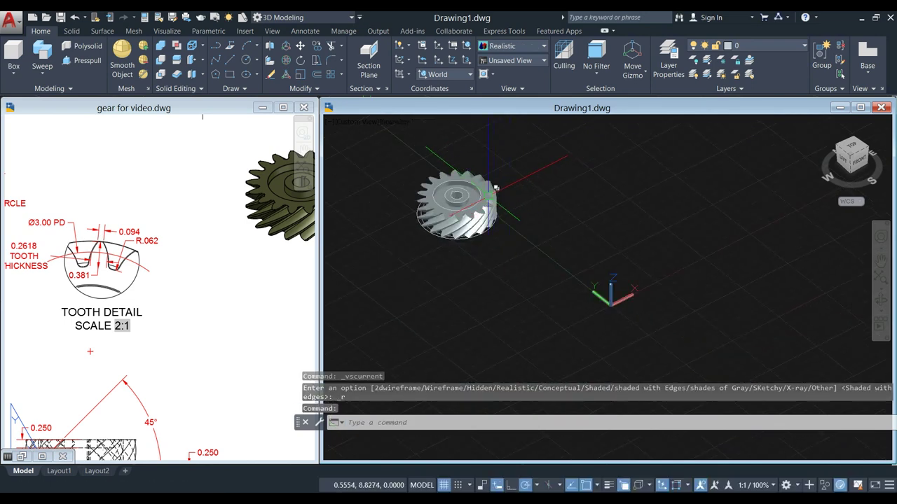
click(488, 195)
right_click(527, 158)
click(548, 237)
click(501, 262)
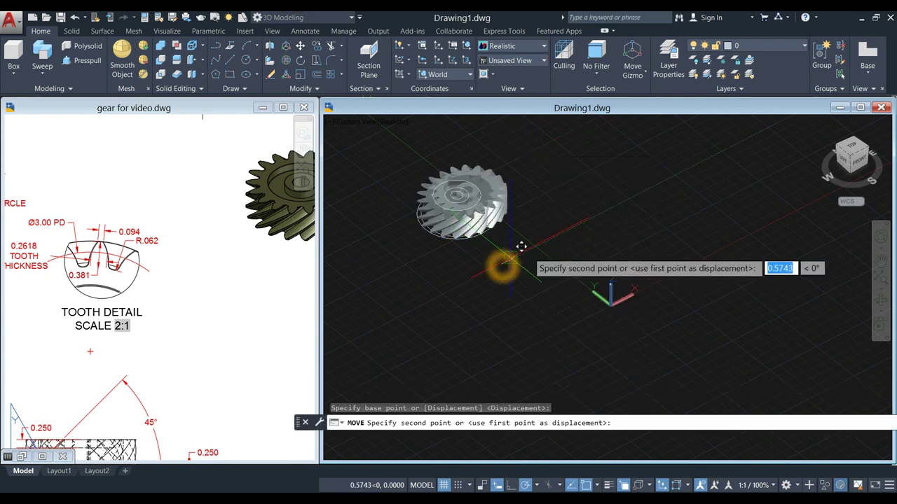
click(611, 212)
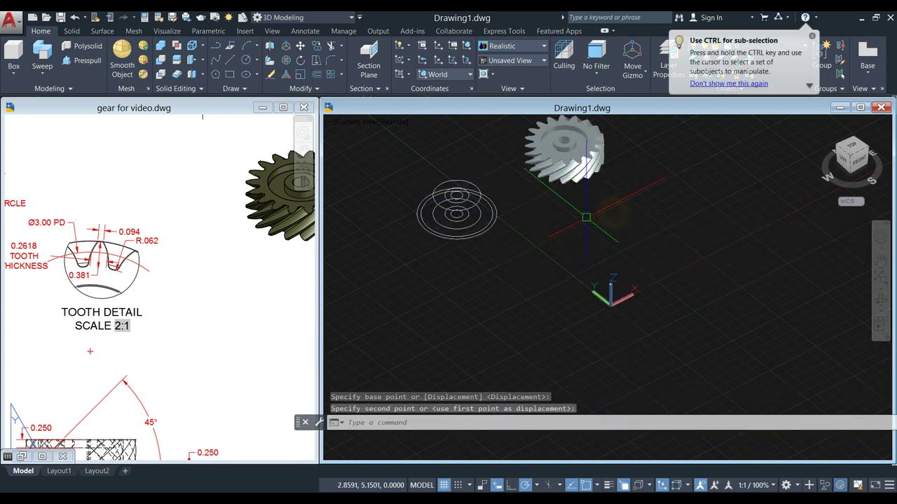
Step: Erase the leftover construction circles beside the gear solid
middle_drag(590, 222, 586, 242)
click(491, 276)
click(379, 168)
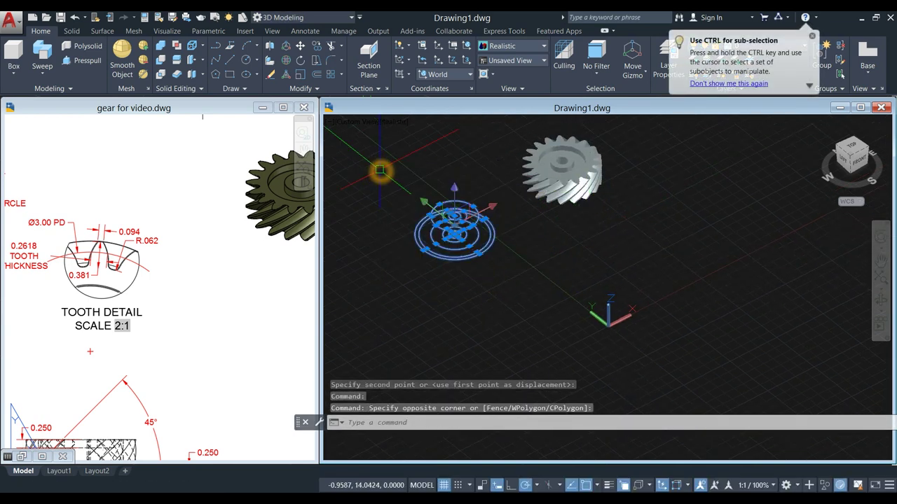
key(Delete)
Step: Start a chained edge fillet of radius .01 and select the upper-face edges along the front tooth gaps
middle_drag(517, 226, 386, 285)
scroll(392, 294, up, 3)
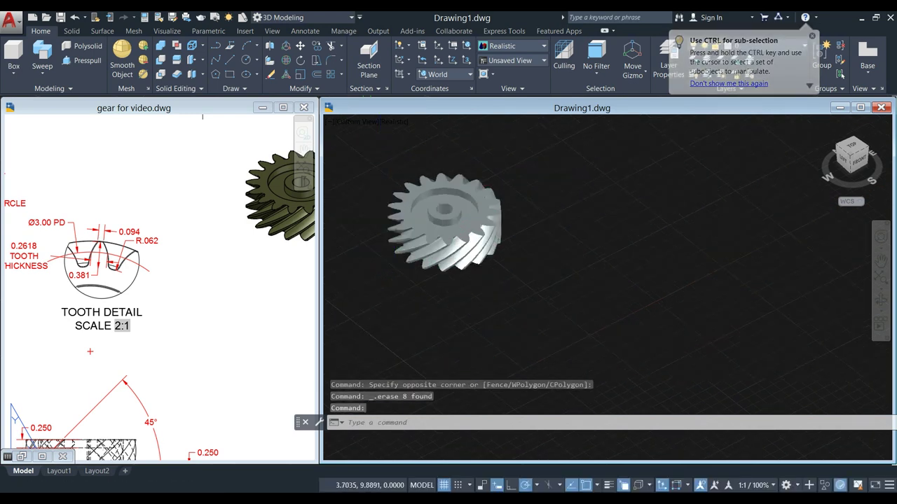
shift+middle_drag(421, 259, 421, 207)
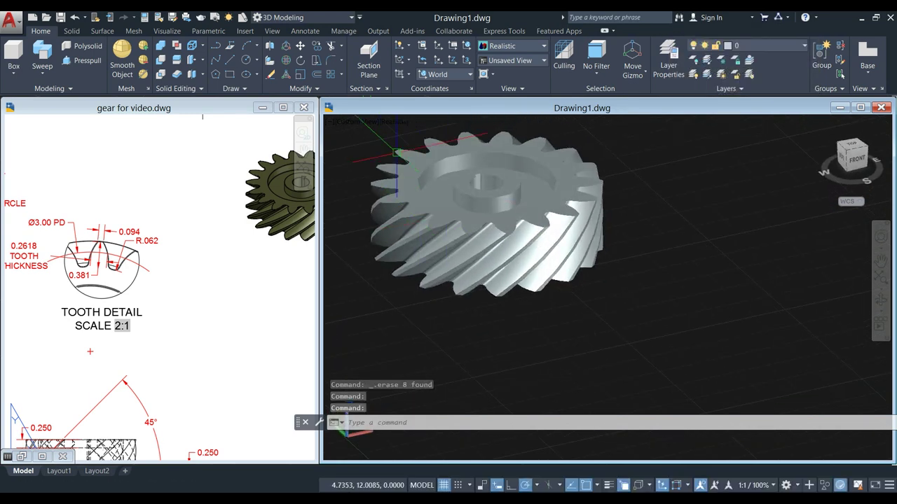
click(72, 31)
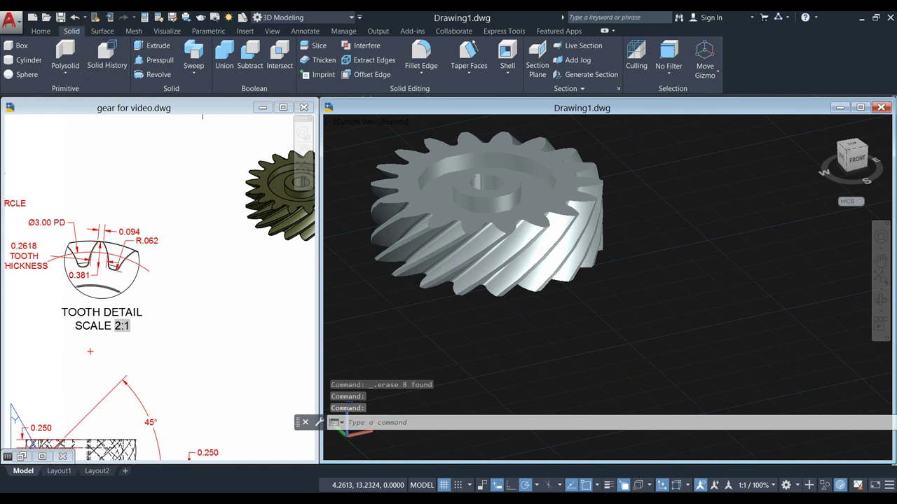
click(420, 50)
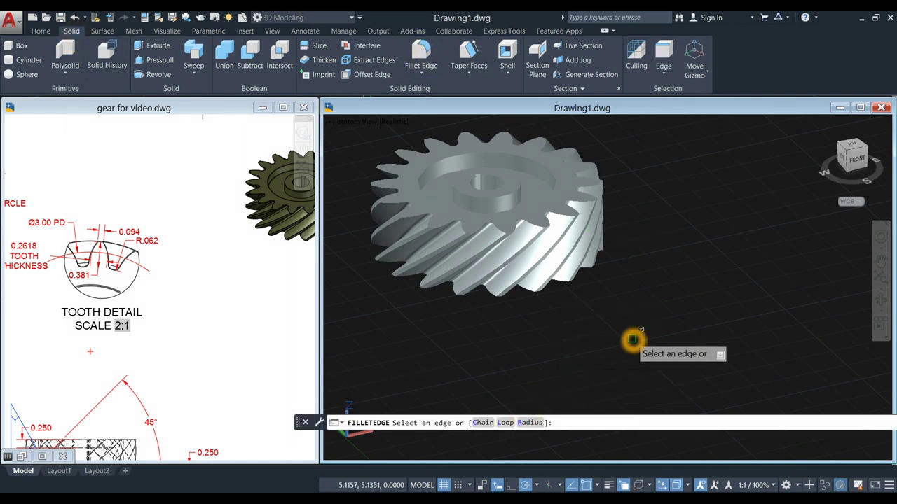
click(529, 423)
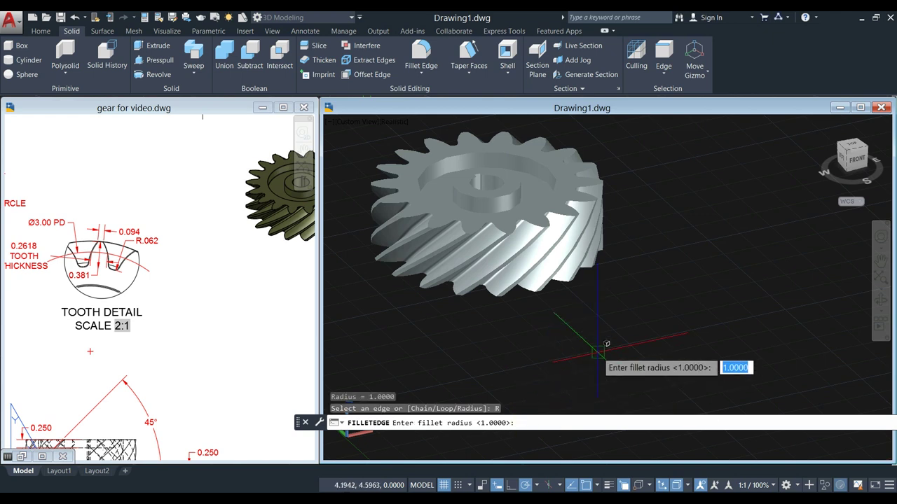
scroll(607, 409, up, 4)
text(.)
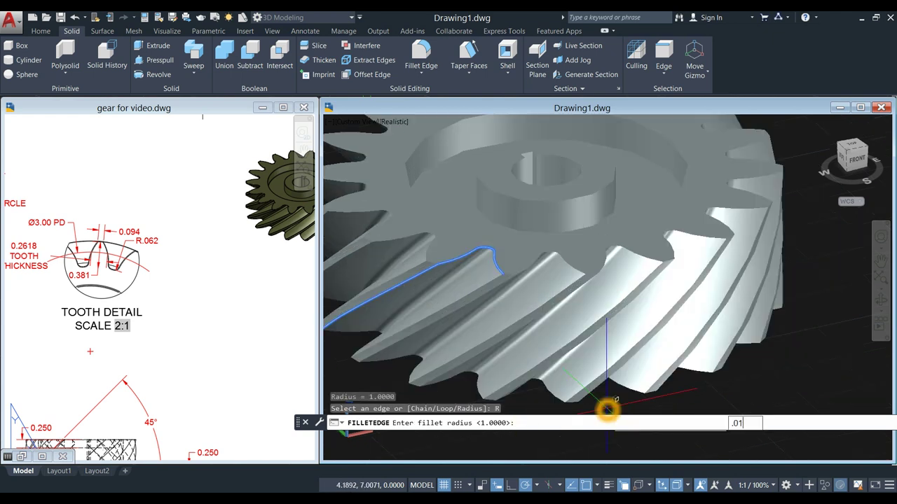
text(01)
key(Return)
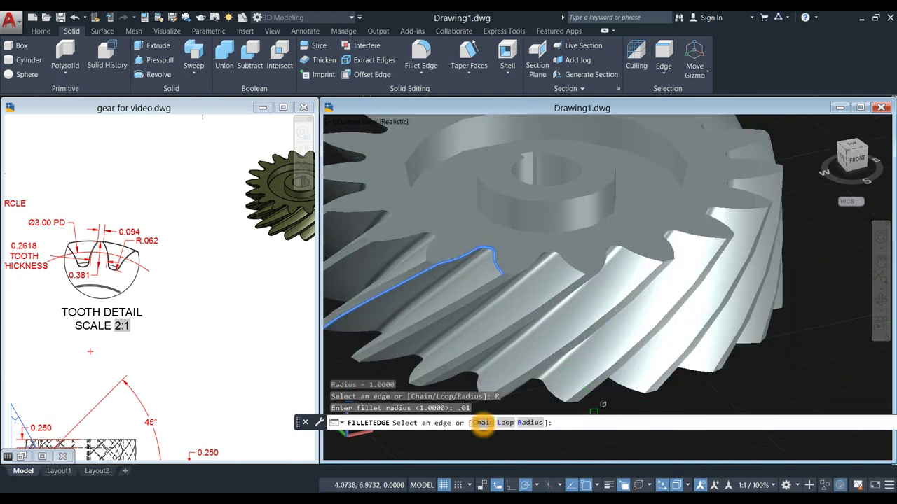
click(481, 423)
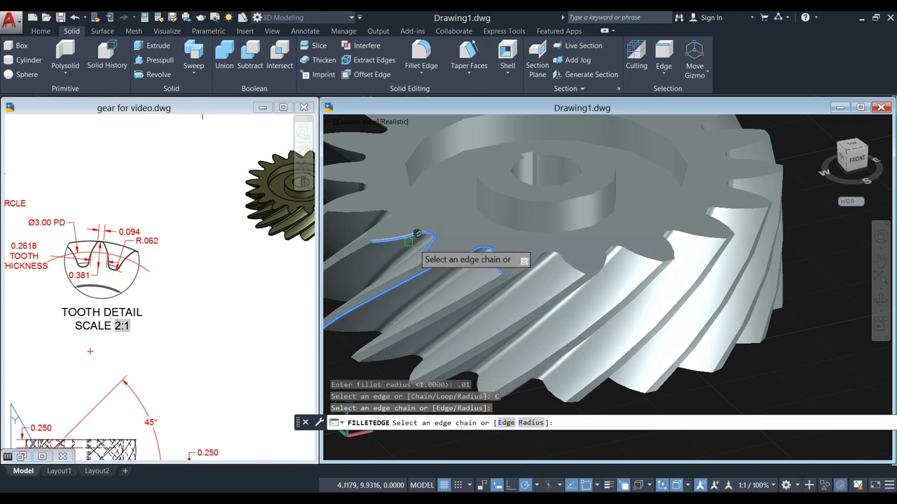
click(376, 223)
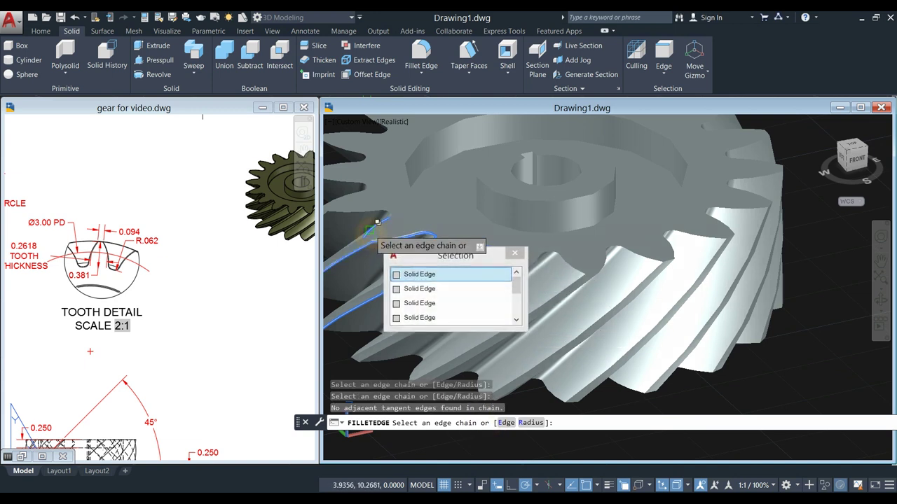
click(360, 239)
click(367, 198)
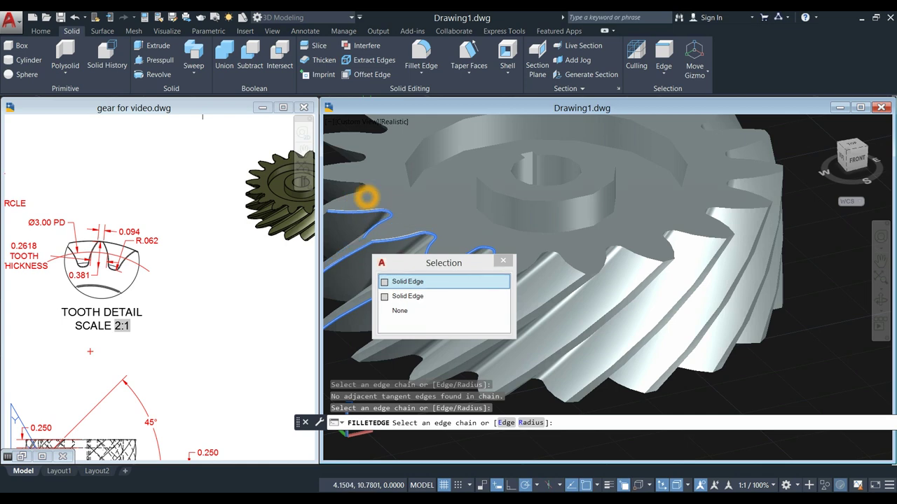
Step: Add the upper edges of the adjacent teeth and their root curves to the fillet selection and apply the fillet
scroll(367, 198, up, 8)
click(380, 211)
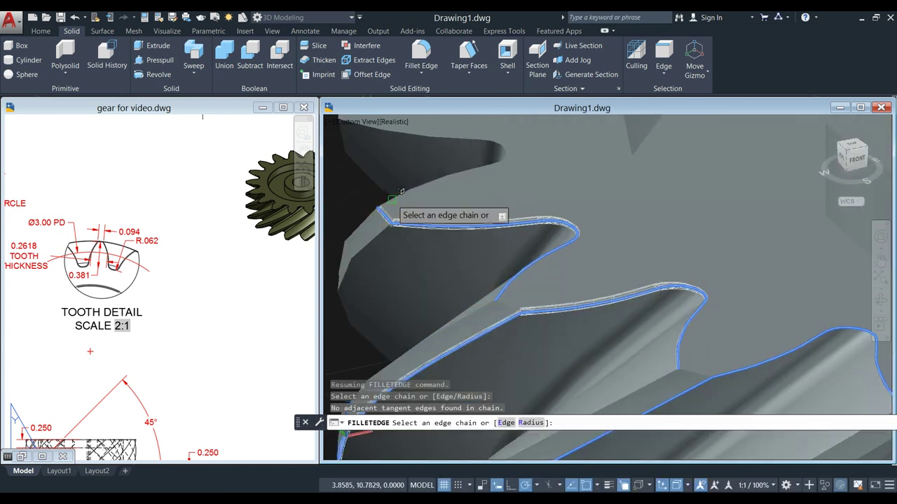
click(396, 196)
middle_drag(402, 196, 390, 242)
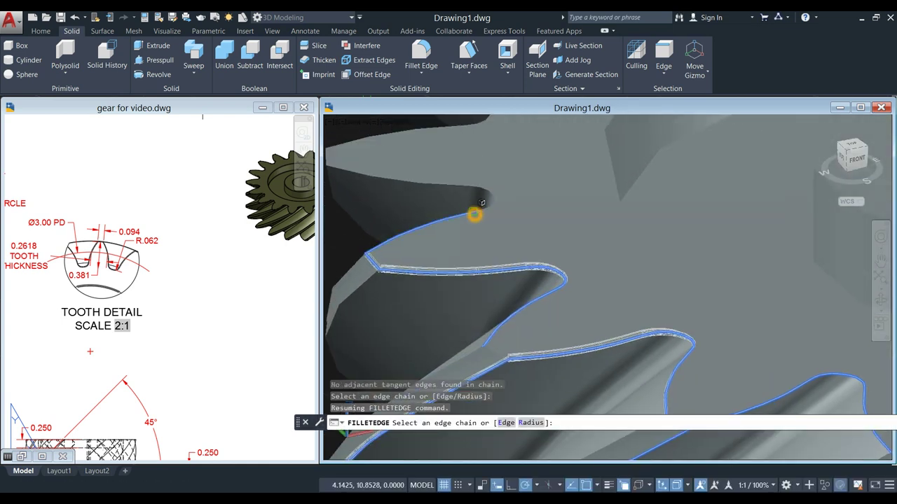
click(482, 202)
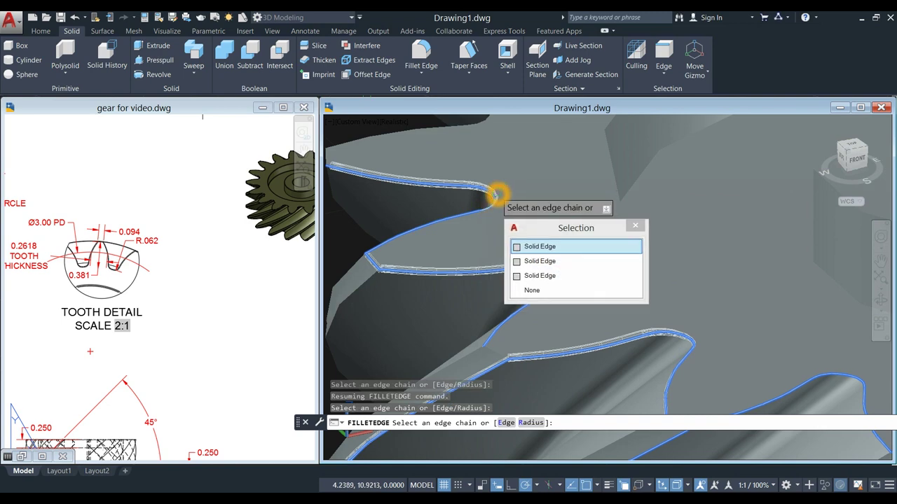
scroll(491, 199, down, 5)
right_click(490, 194)
click(513, 199)
key(Return)
right_click(503, 201)
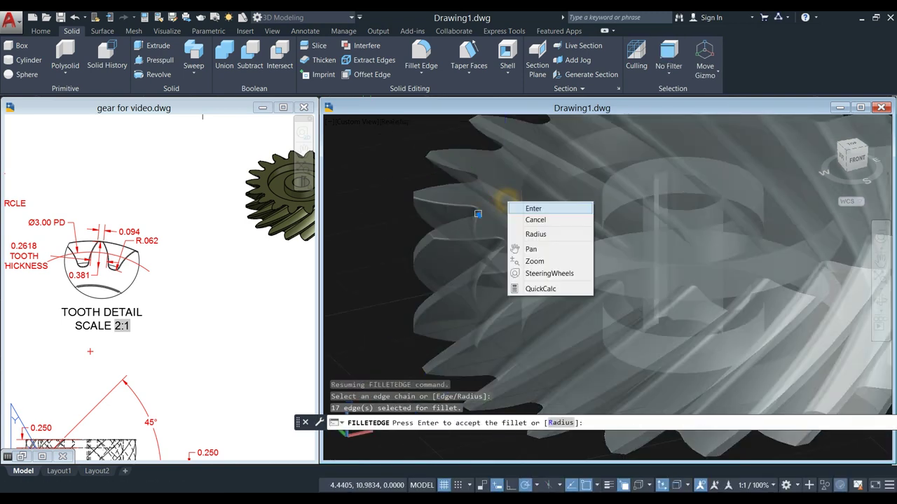
click(527, 206)
Step: Start another chained edge fillet with the same radius and select the recess rim and the hub's upper outer rim
middle_drag(515, 202, 506, 253)
scroll(517, 156, up, 2)
right_click(516, 155)
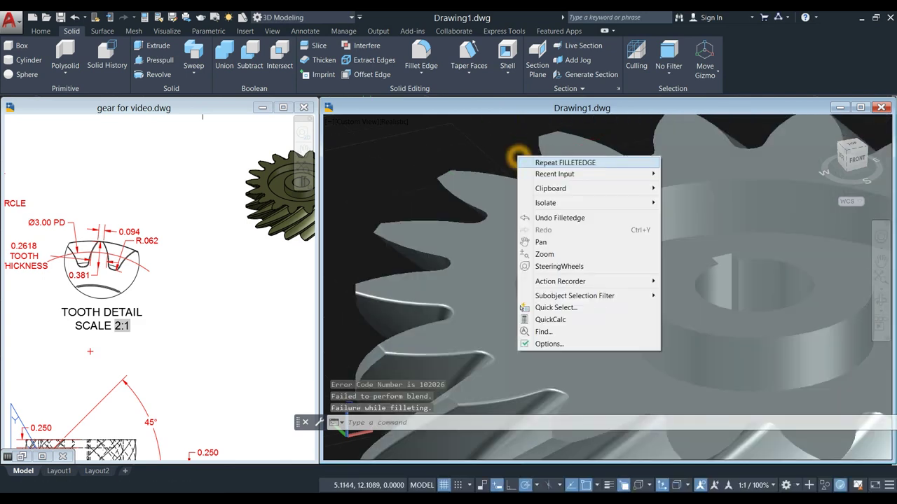
click(530, 161)
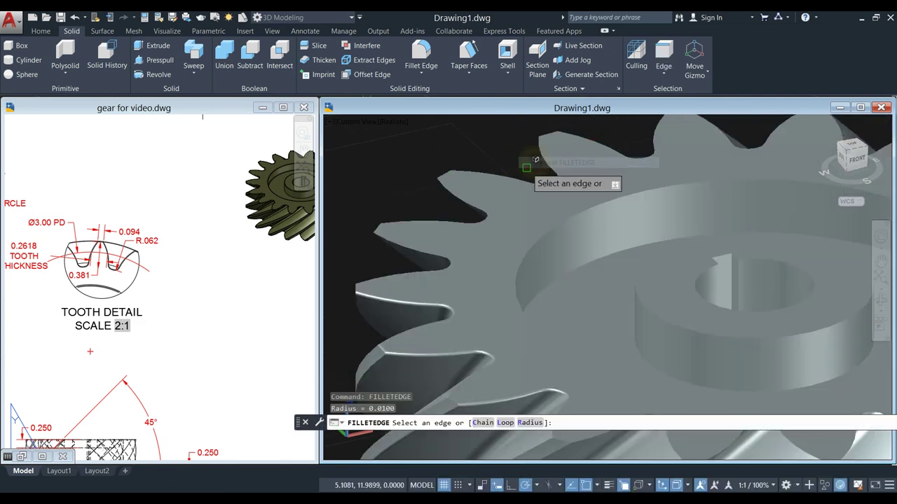
click(482, 423)
click(535, 240)
click(628, 249)
middle_drag(601, 278, 436, 241)
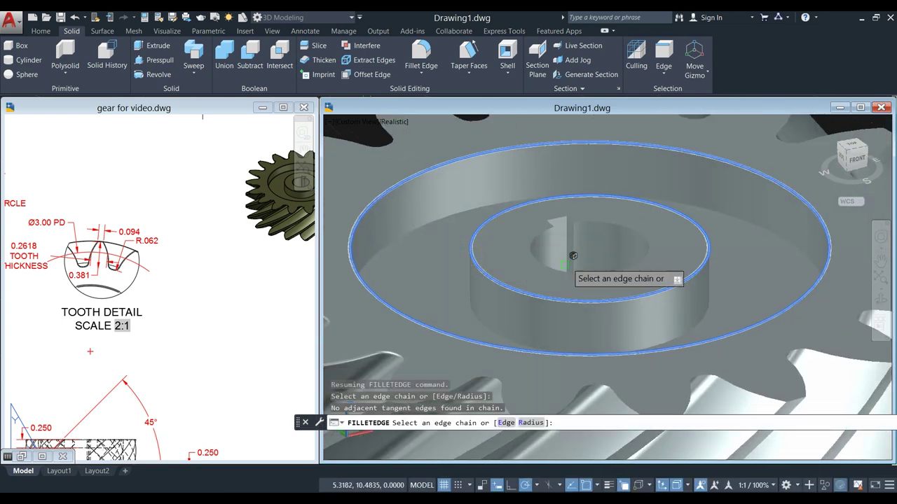
Step: Add the bore and keyway edges on the hub's upper face to the selection and apply the fillet
click(584, 237)
scroll(565, 213, up, 2)
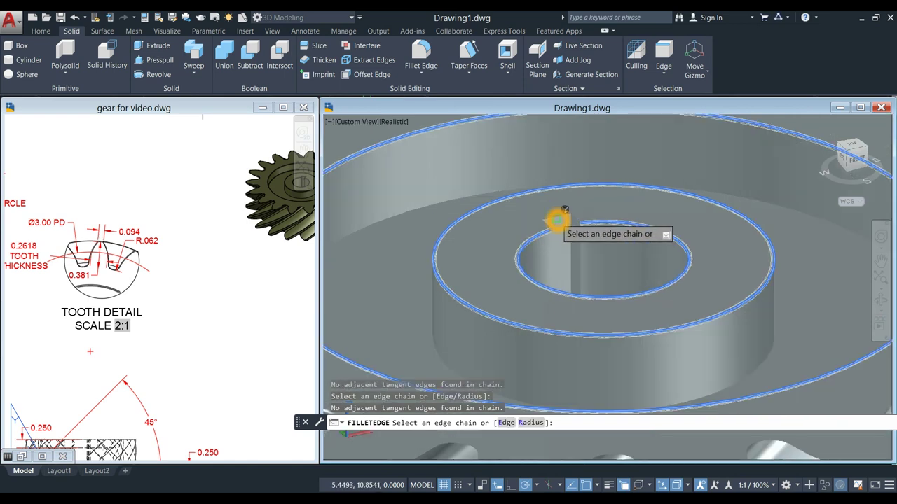
click(560, 210)
click(576, 214)
click(574, 220)
click(580, 220)
click(579, 244)
right_click(588, 202)
click(600, 196)
right_click(605, 203)
click(622, 208)
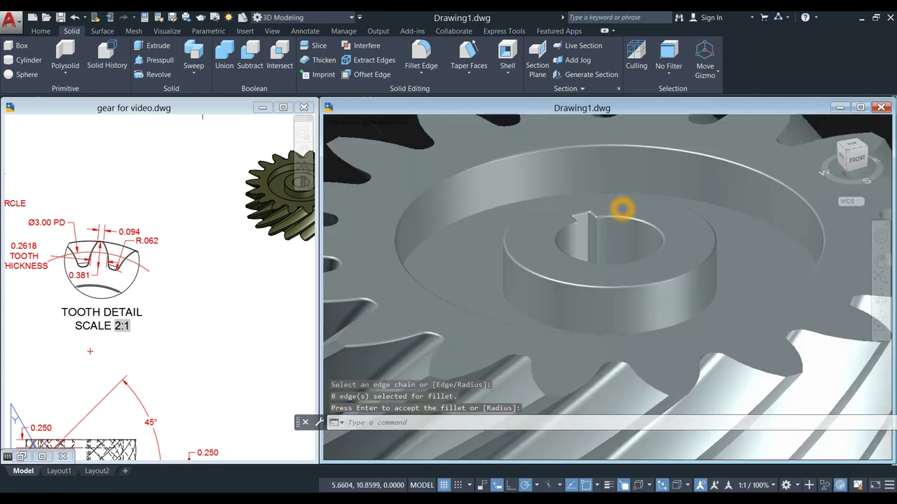
Step: Repeat the edge fillet on the upper edges of the next unrounded tooth gap and accept it
right_click(571, 235)
click(588, 242)
scroll(561, 249, up, 4)
click(537, 248)
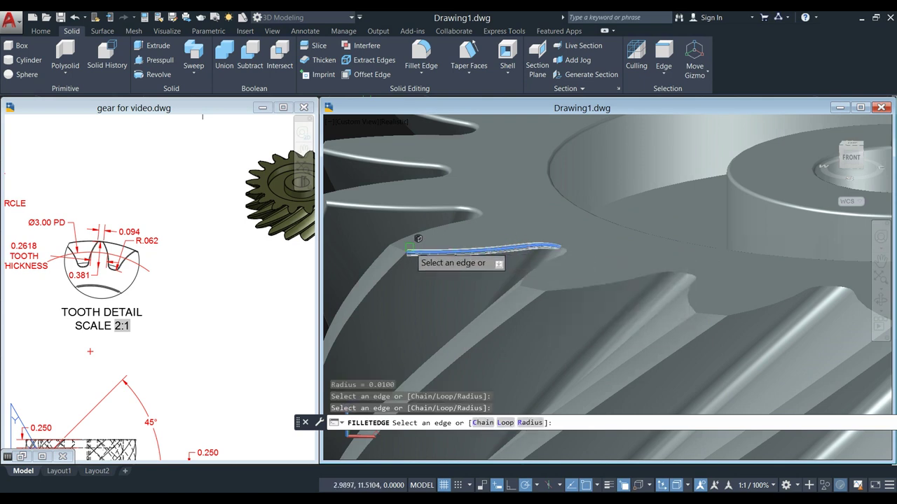
click(400, 250)
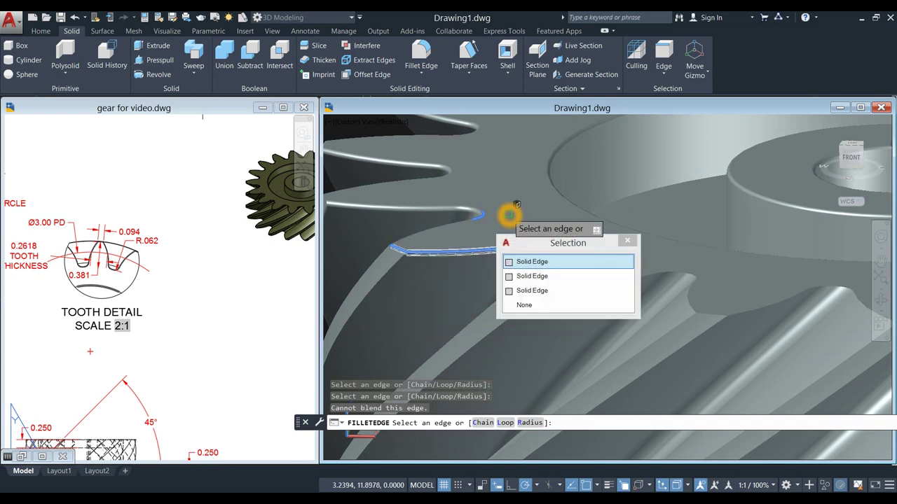
right_click(509, 215)
click(535, 220)
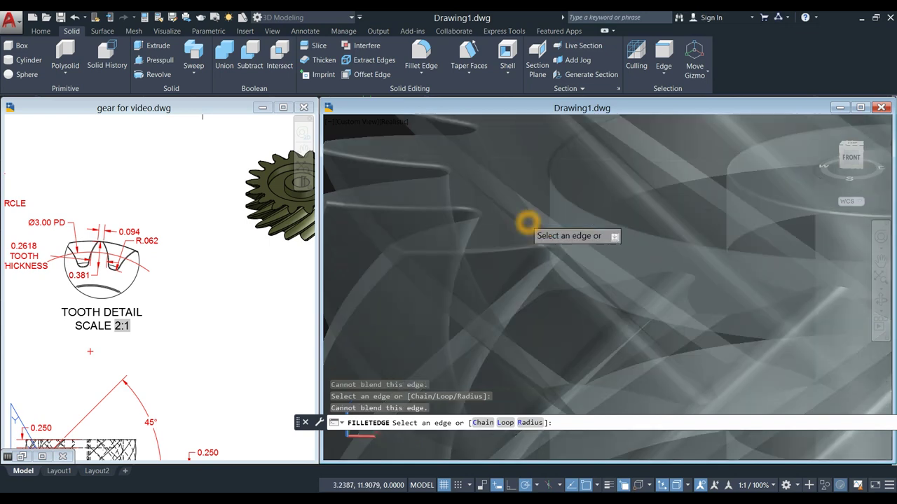
right_click(526, 224)
click(536, 228)
Step: Open the Materials Browser with the MATERIALS command
scroll(522, 235, down, 5)
shift+middle_drag(582, 291, 570, 251)
scroll(466, 245, up, 4)
scroll(465, 245, down, 4)
shift+middle_drag(466, 244, 490, 210)
shift+middle_drag(517, 255, 531, 260)
text(MA)
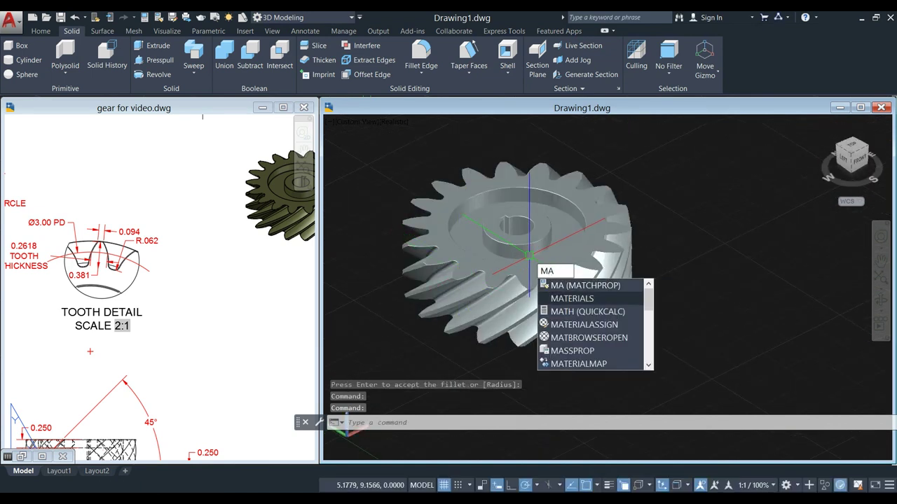
click(606, 300)
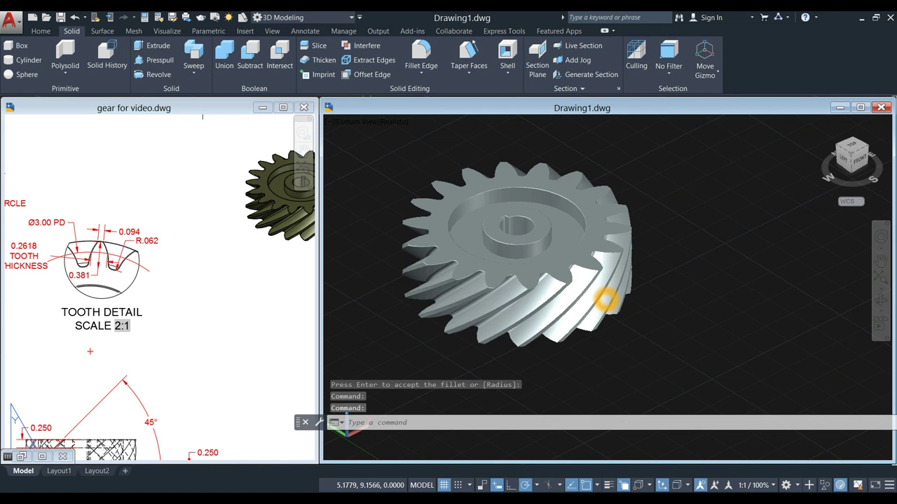
text(mat)
key(Return)
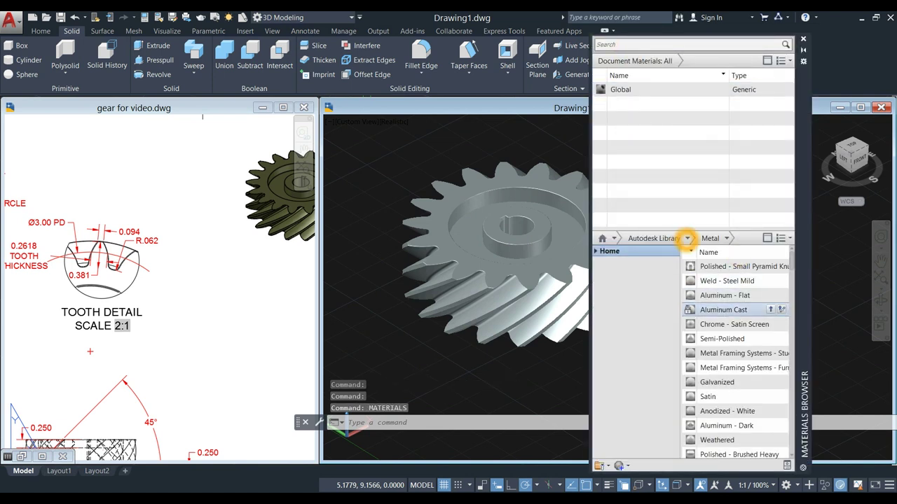
Step: Browse the Autodesk Library's Metal category, viewing its Steel group and switching to its Aluminum group
click(689, 238)
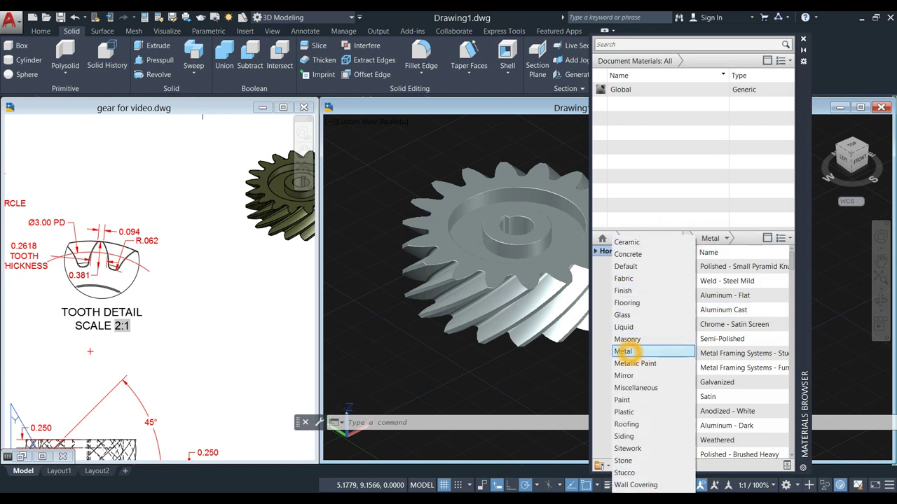
click(622, 351)
click(727, 239)
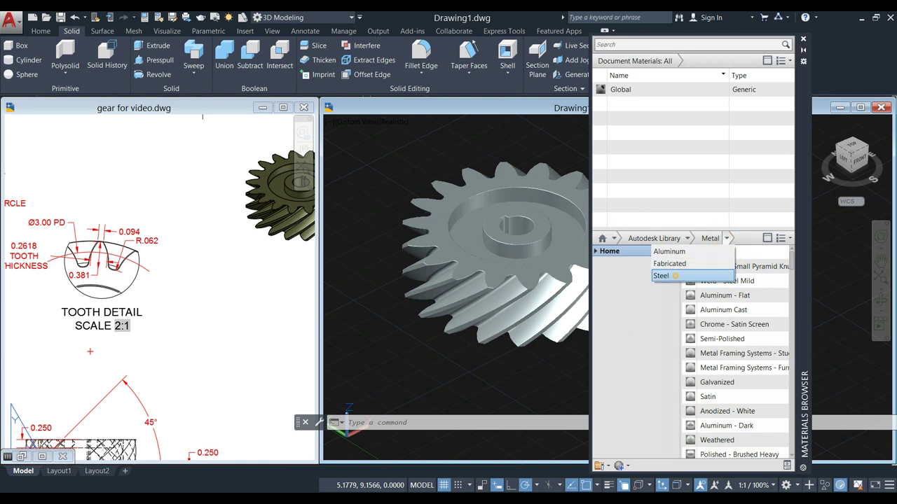
click(675, 275)
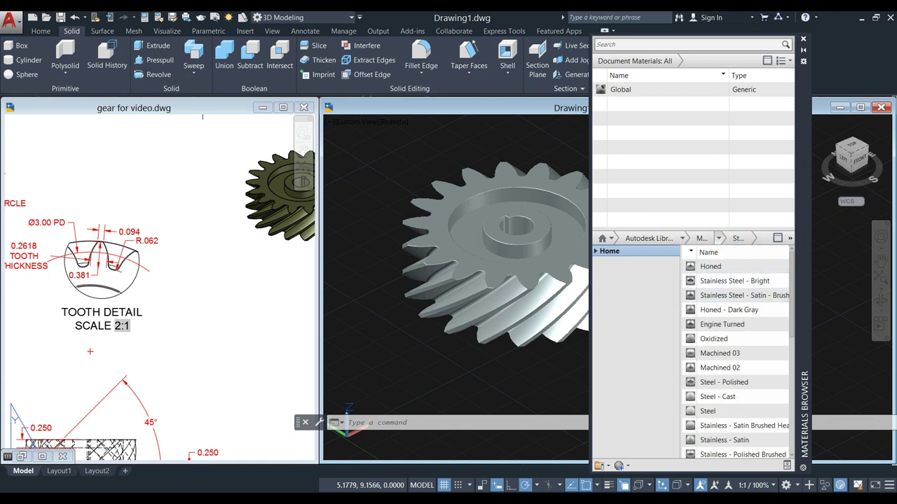
click(719, 238)
click(688, 252)
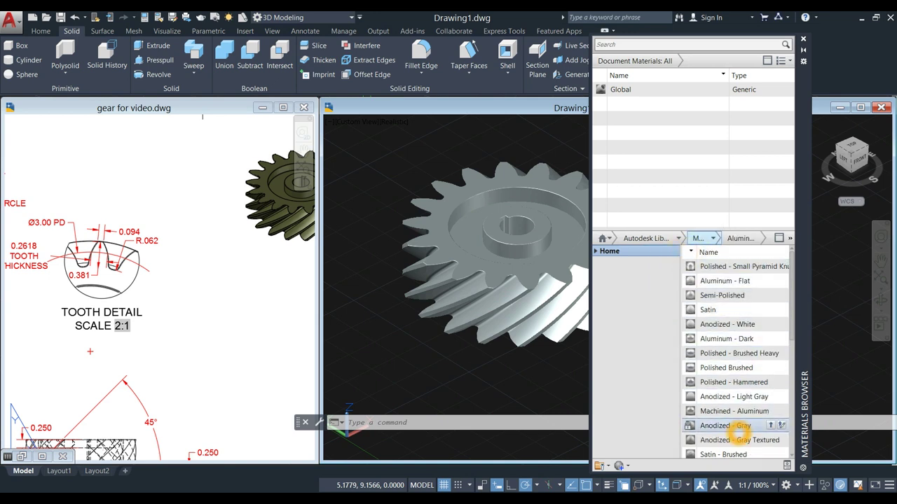
Step: Assign the Machined - Aluminum material to the gear solid
click(739, 413)
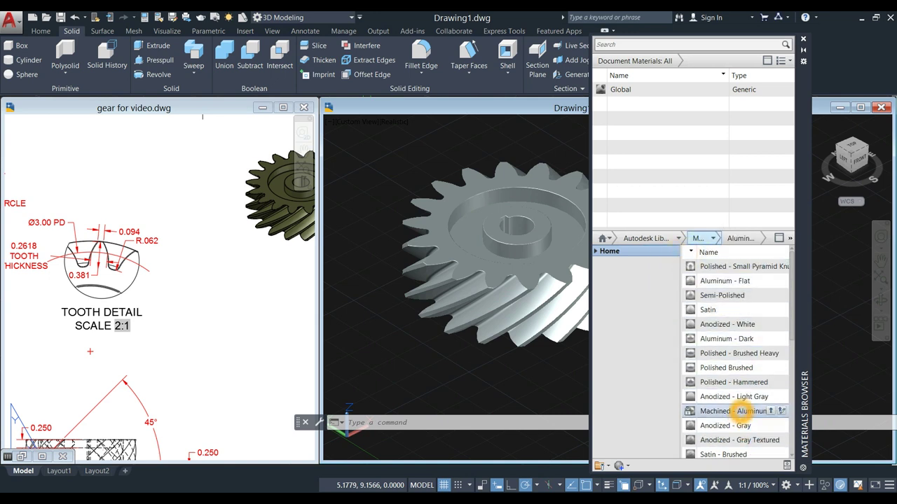
click(480, 293)
click(479, 307)
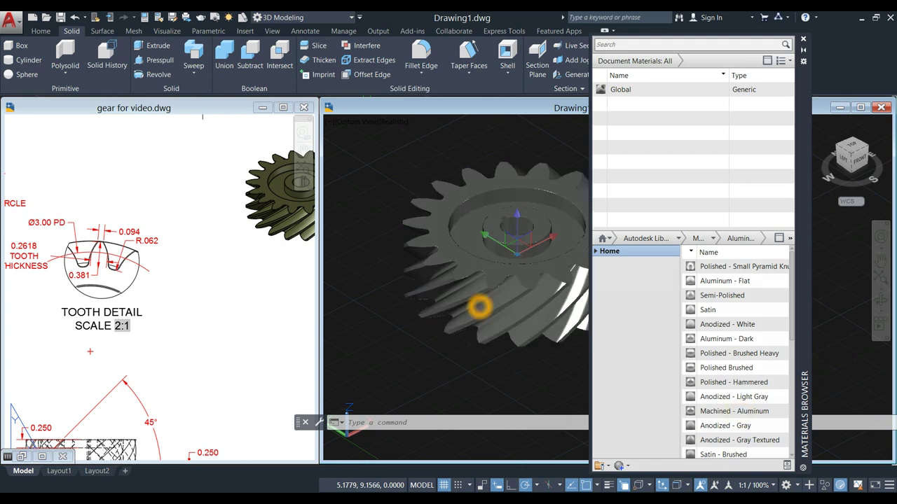
scroll(461, 305, up, 2)
middle_drag(461, 305, 422, 332)
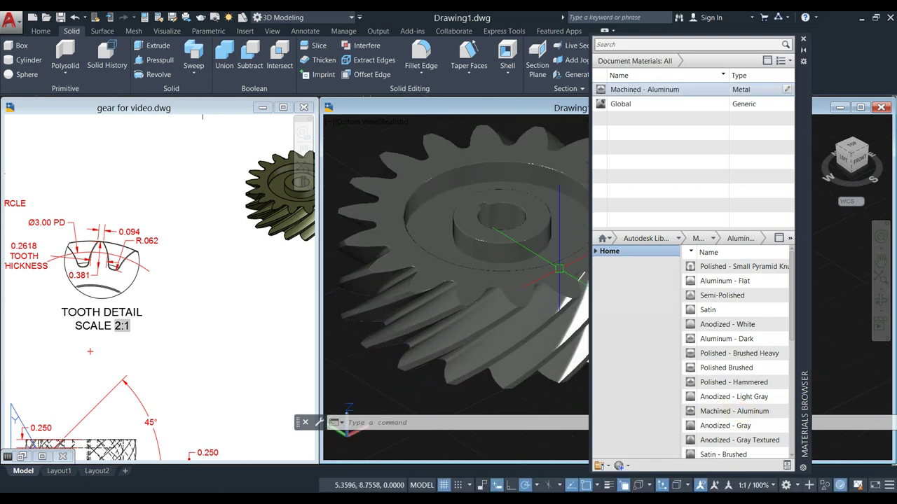
Step: Close the Materials Browser, and maximize Drawing1.dwg with the gear for video.dwg reference minimized
click(803, 40)
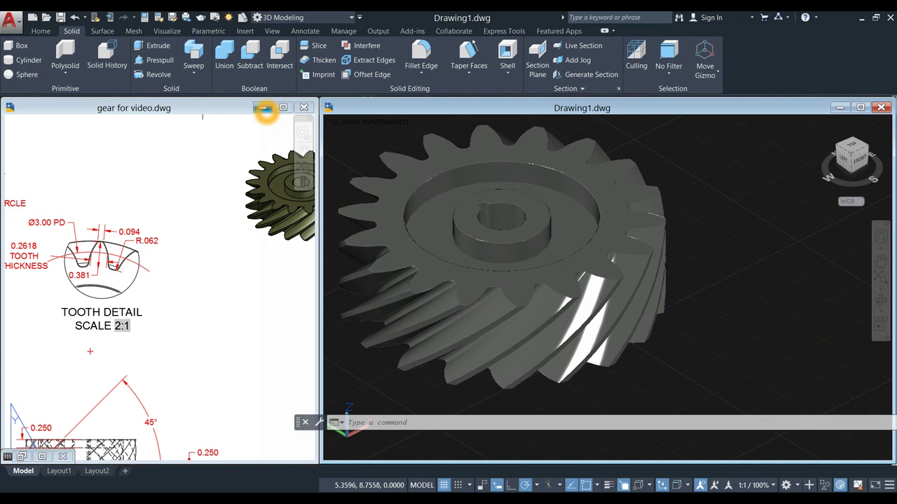
click(265, 109)
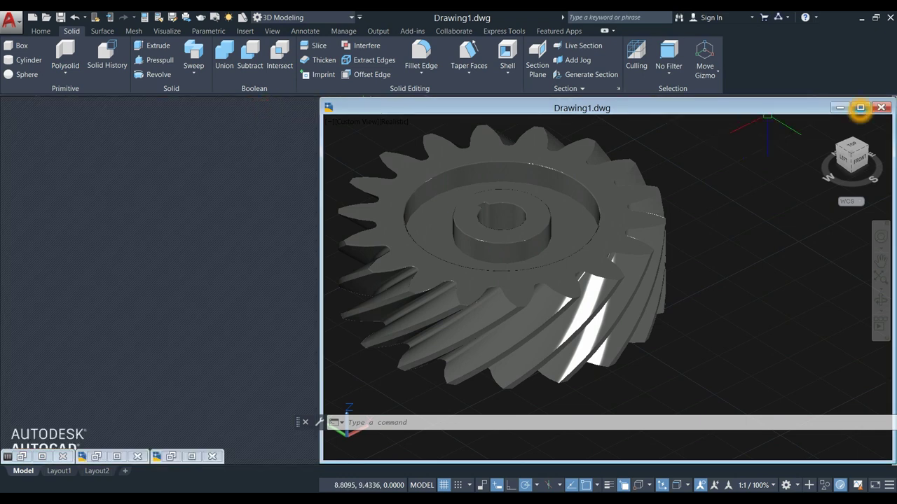
click(859, 107)
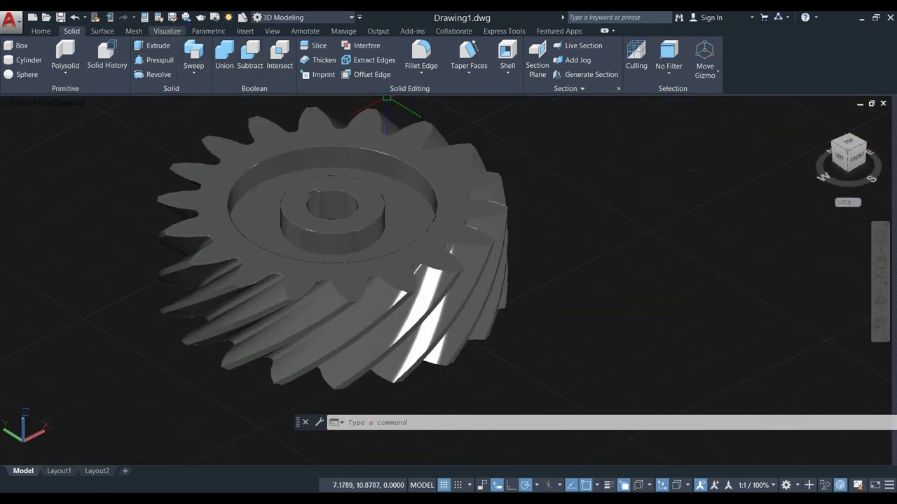
Step: Lower the exposure of the default lighting slightly to brighten the gear
click(167, 31)
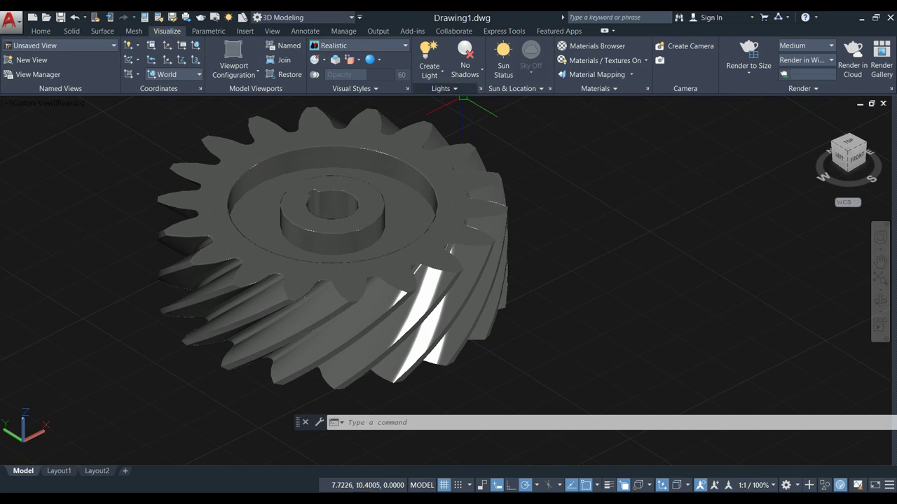
click(448, 88)
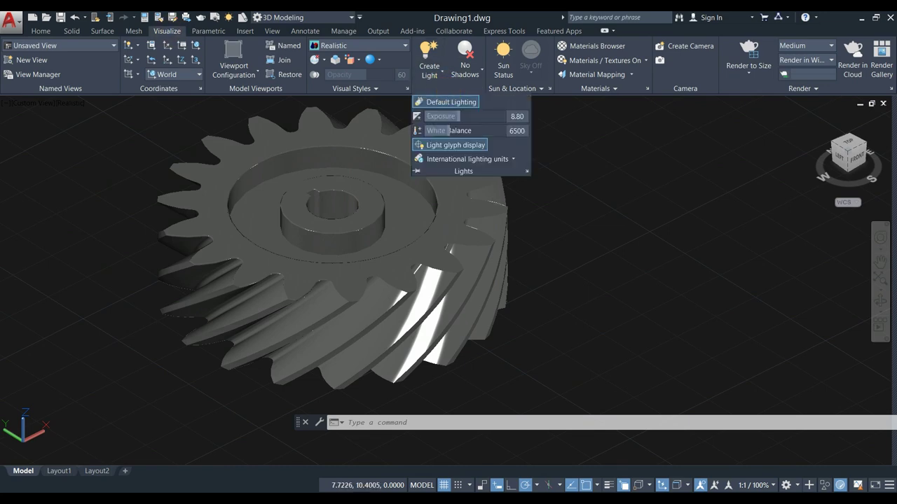
drag(459, 116, 455, 116)
shift+middle_drag(523, 285, 618, 280)
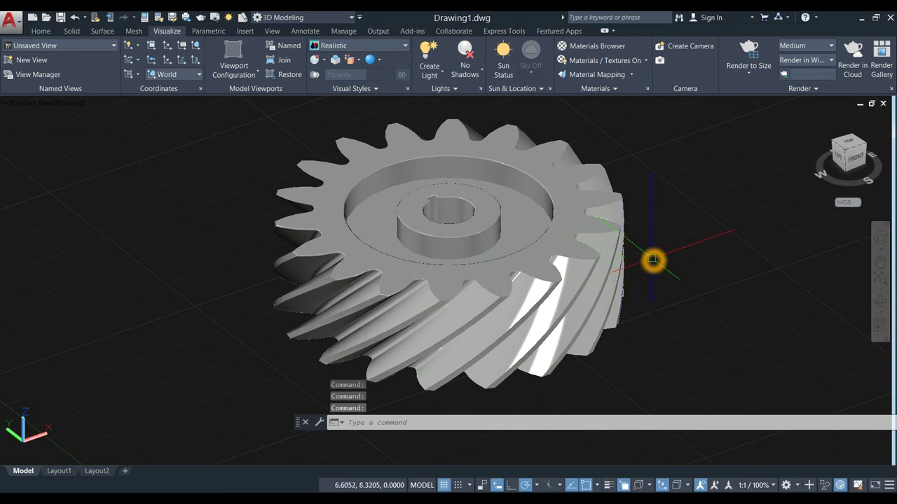